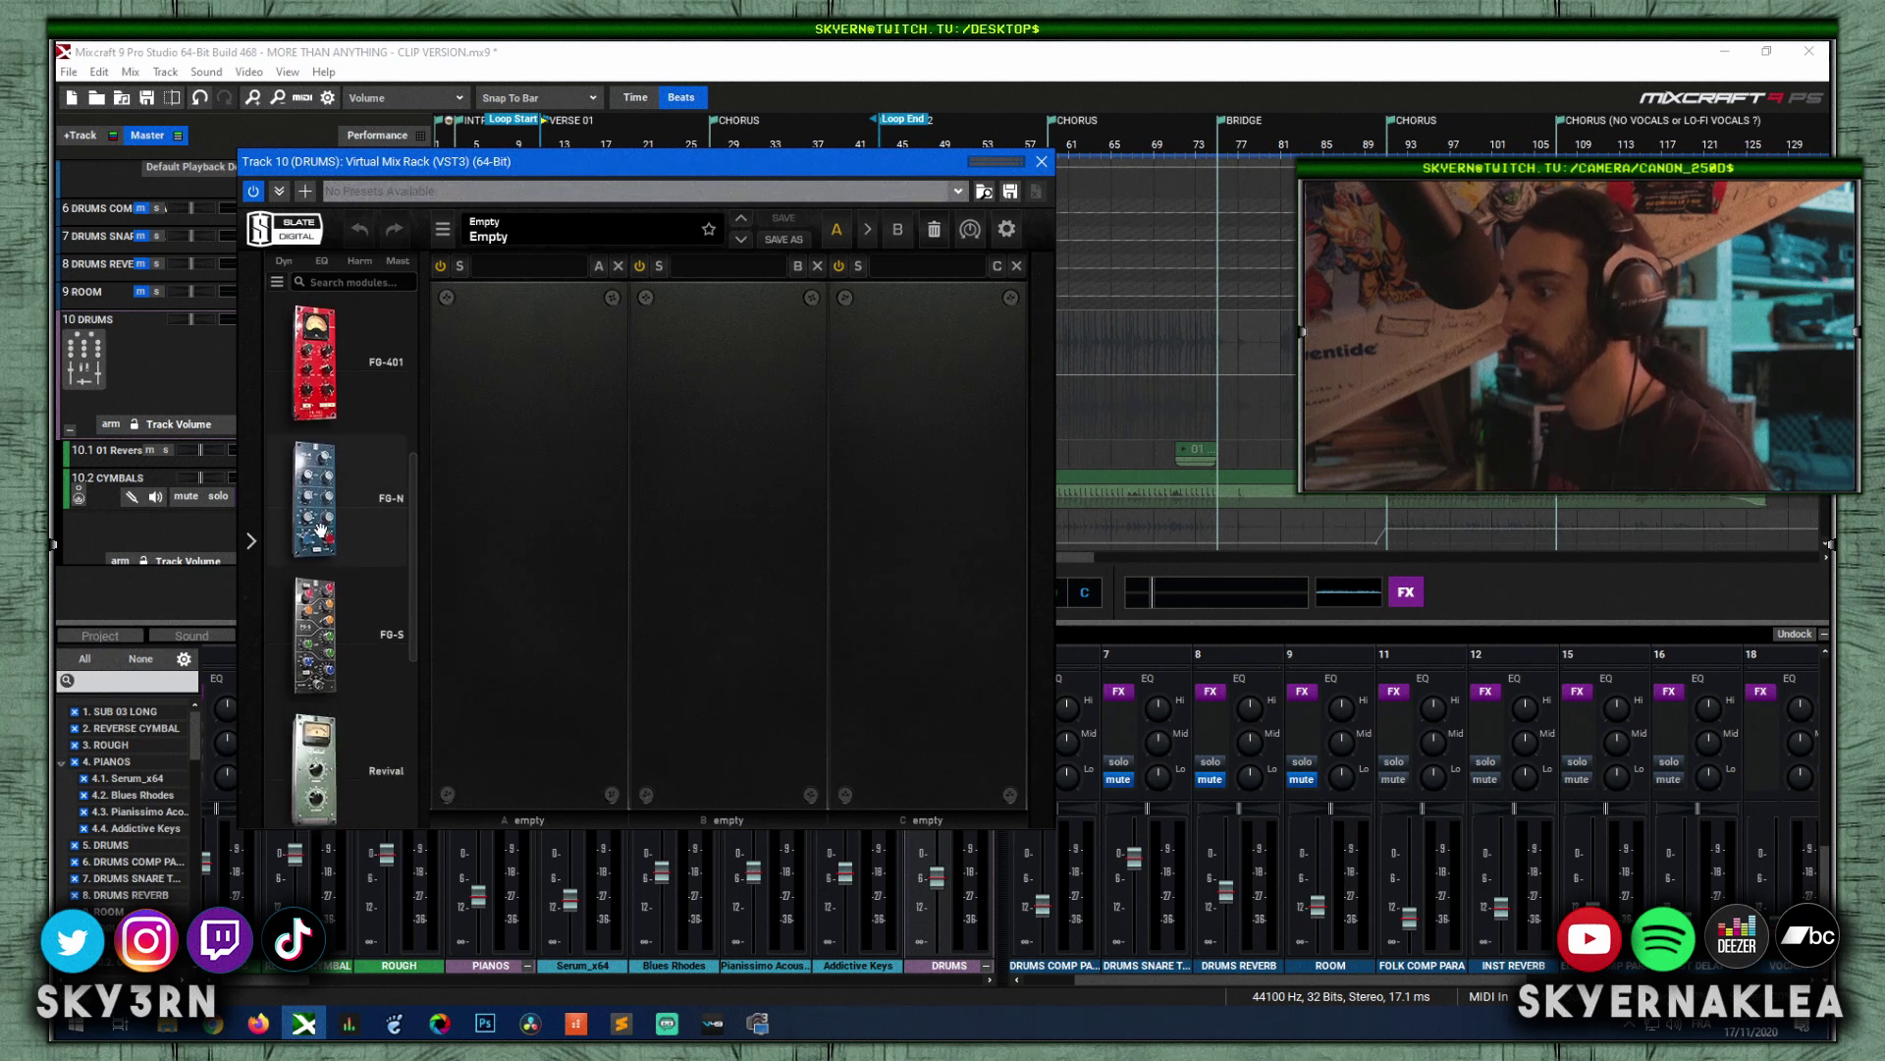
Step: Browse the Virtual Mix Rack's module list and read the description of The Monster
{"action": "left_click_drag", "start_coordinate": [413, 639], "coordinate": [410, 687]}
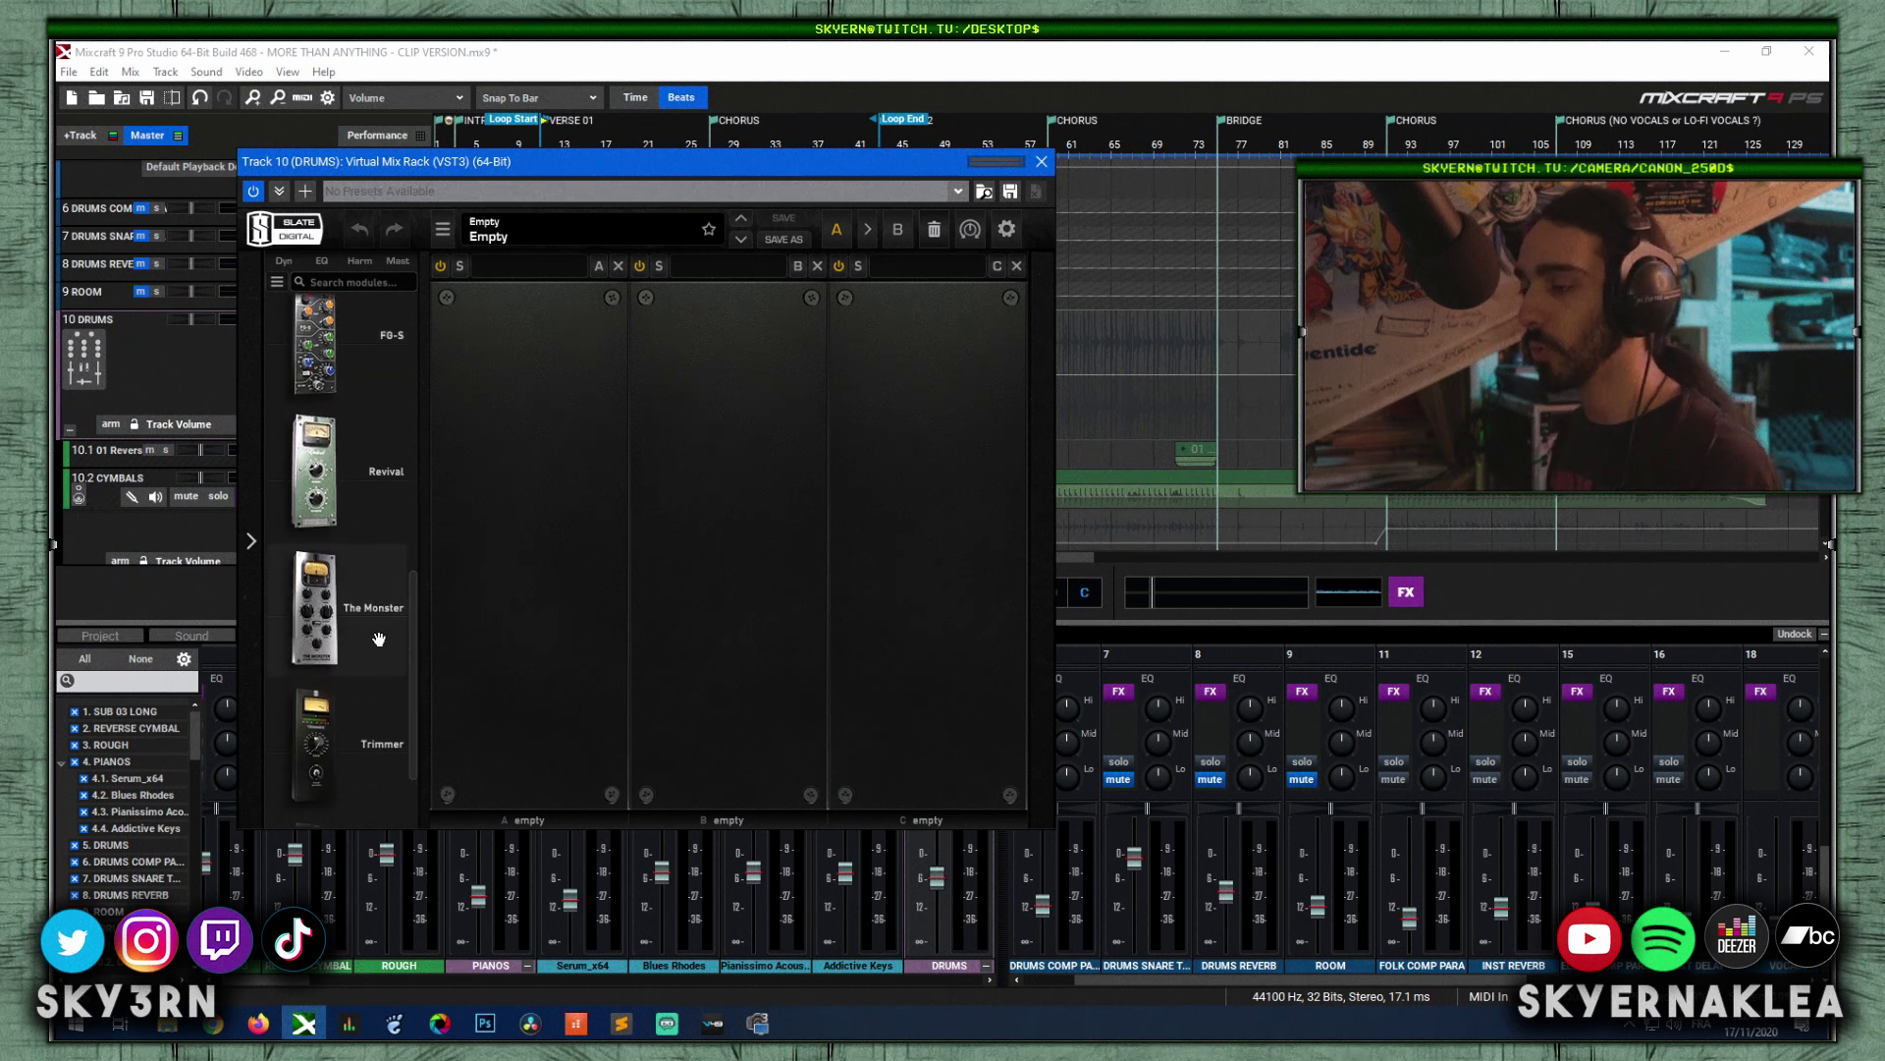
{"action": "mouse_move", "coordinate": [379, 639]}
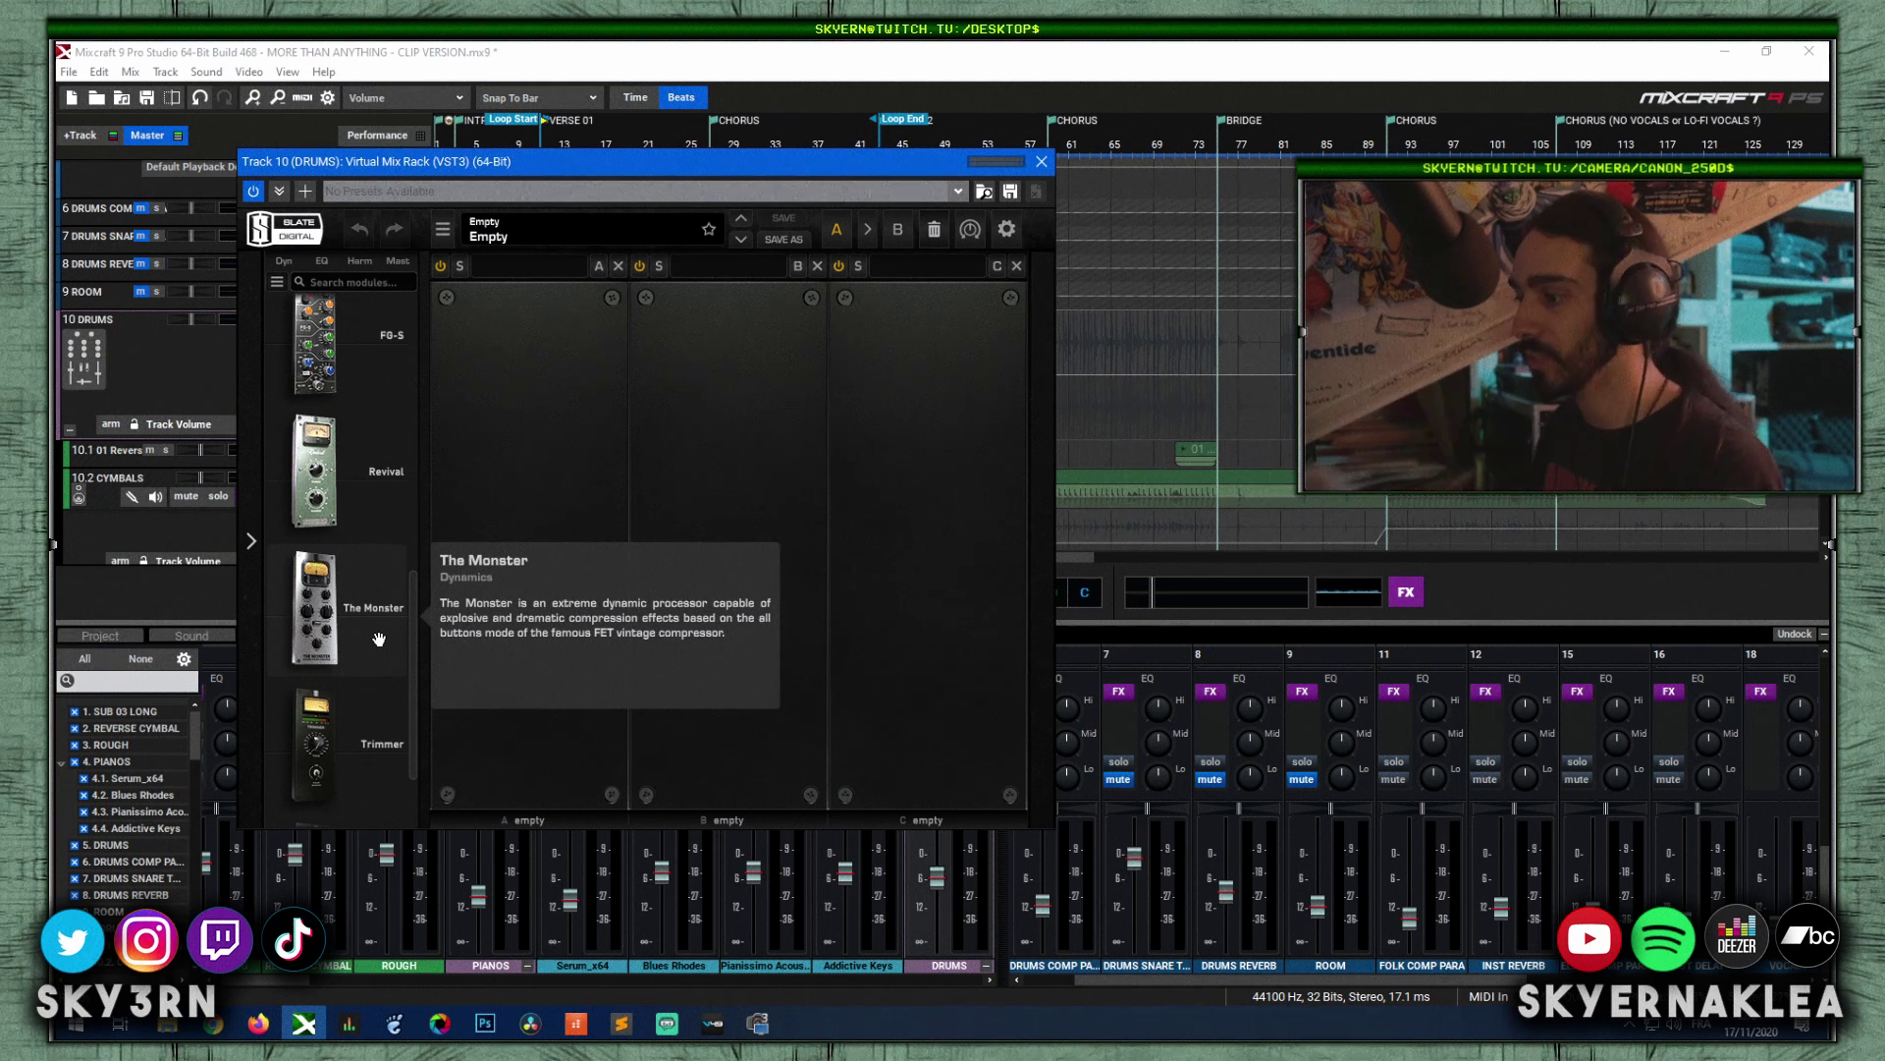
{"action": "scroll", "coordinate": [372, 663], "scroll_direction": "down", "scroll_amount": 1}
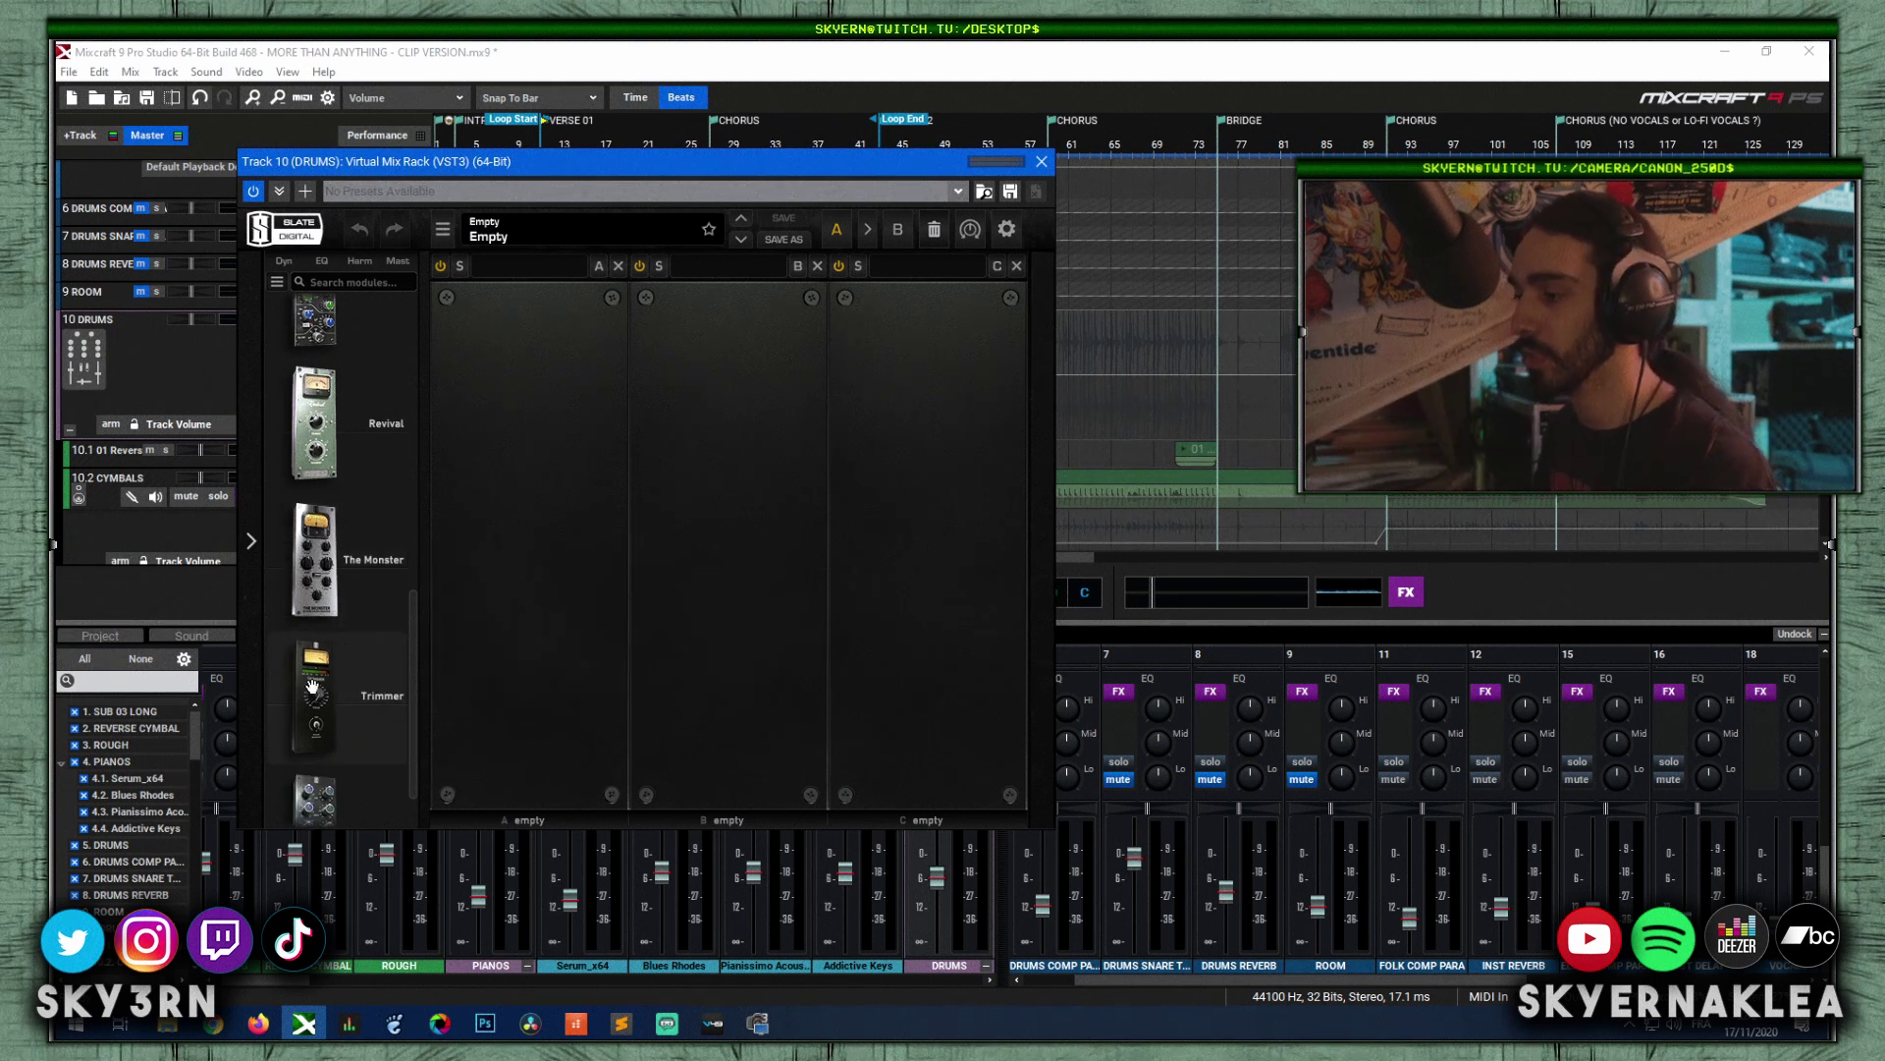
Step: Move the Virtual Mix Rack window clear of the timeline ruler and start playback from VERSE 01
{"action": "left_click_drag", "start_coordinate": [587, 161], "coordinate": [568, 235]}
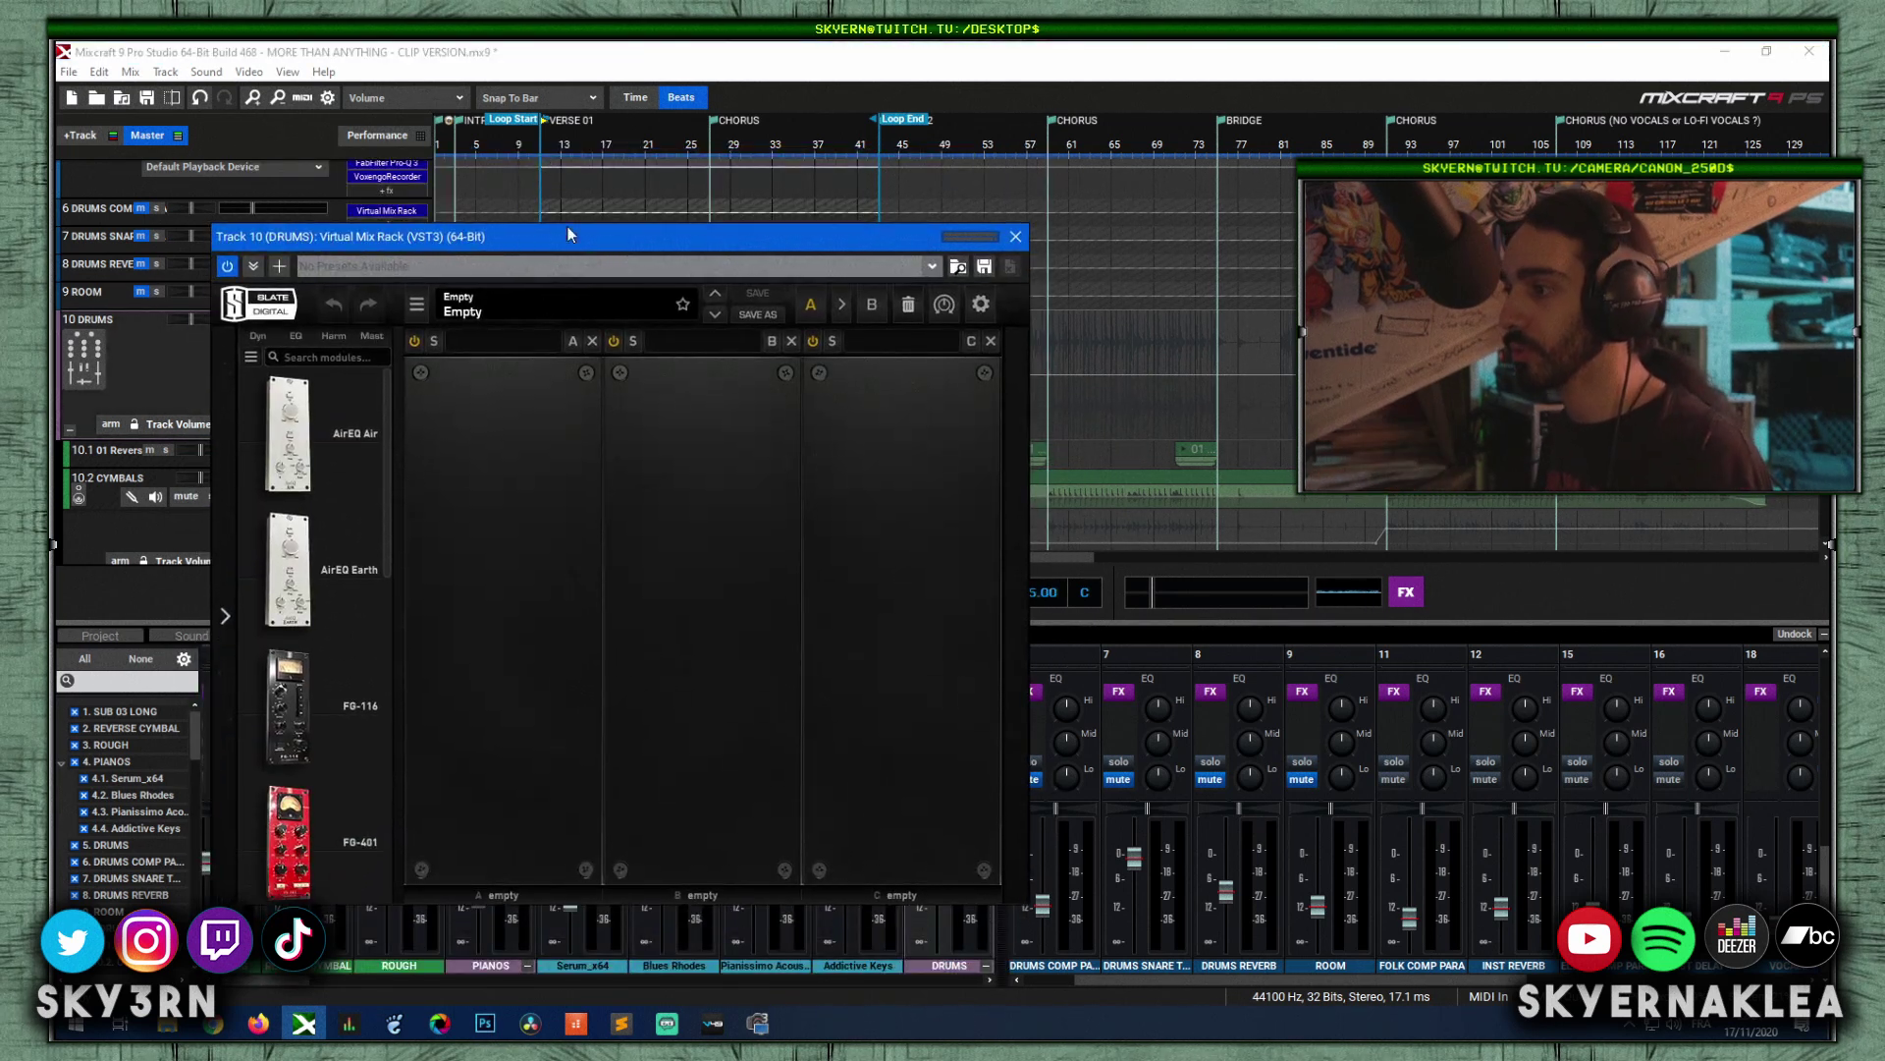
{"action": "left_click", "coordinate": [540, 149]}
{"action": "key", "text": "space"}
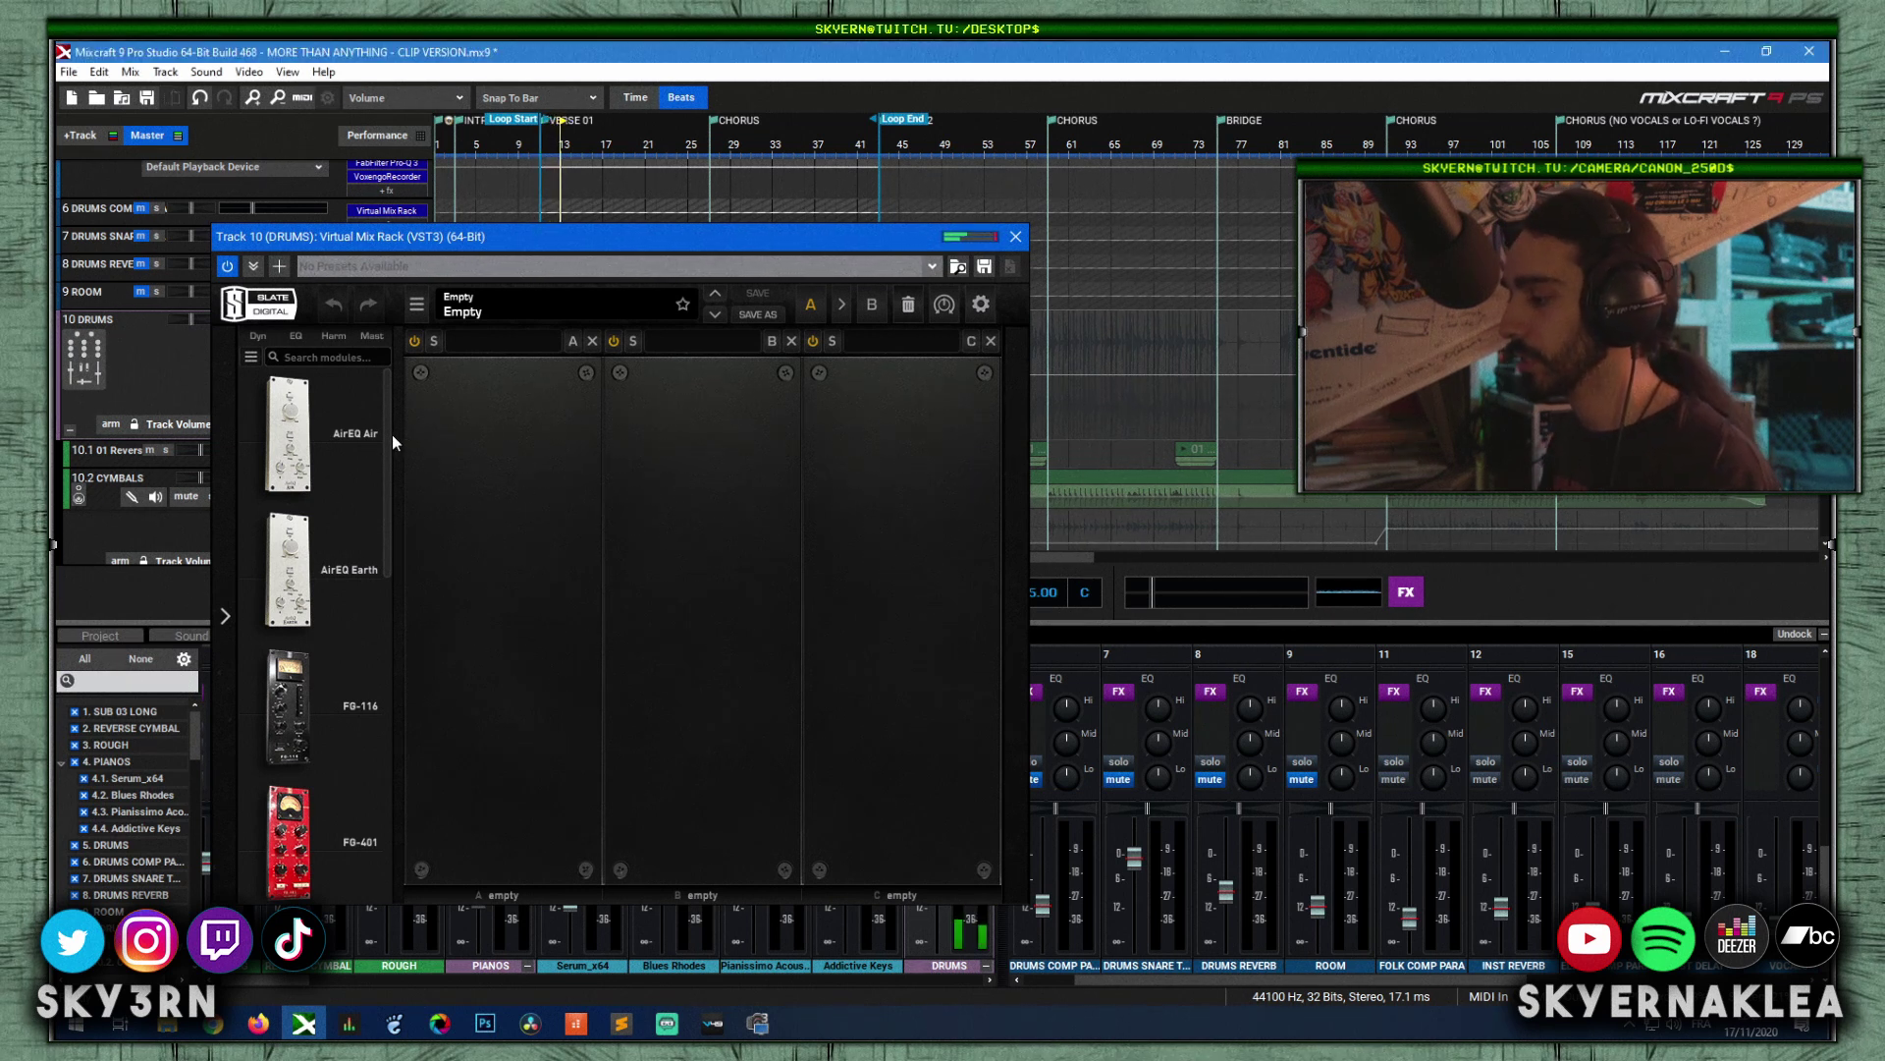
Step: Load AirEQ Air into slot A of the rack and boost its Air gain
{"action": "left_click", "coordinate": [338, 437]}
{"action": "left_click_drag", "start_coordinate": [338, 437], "coordinate": [499, 464]}
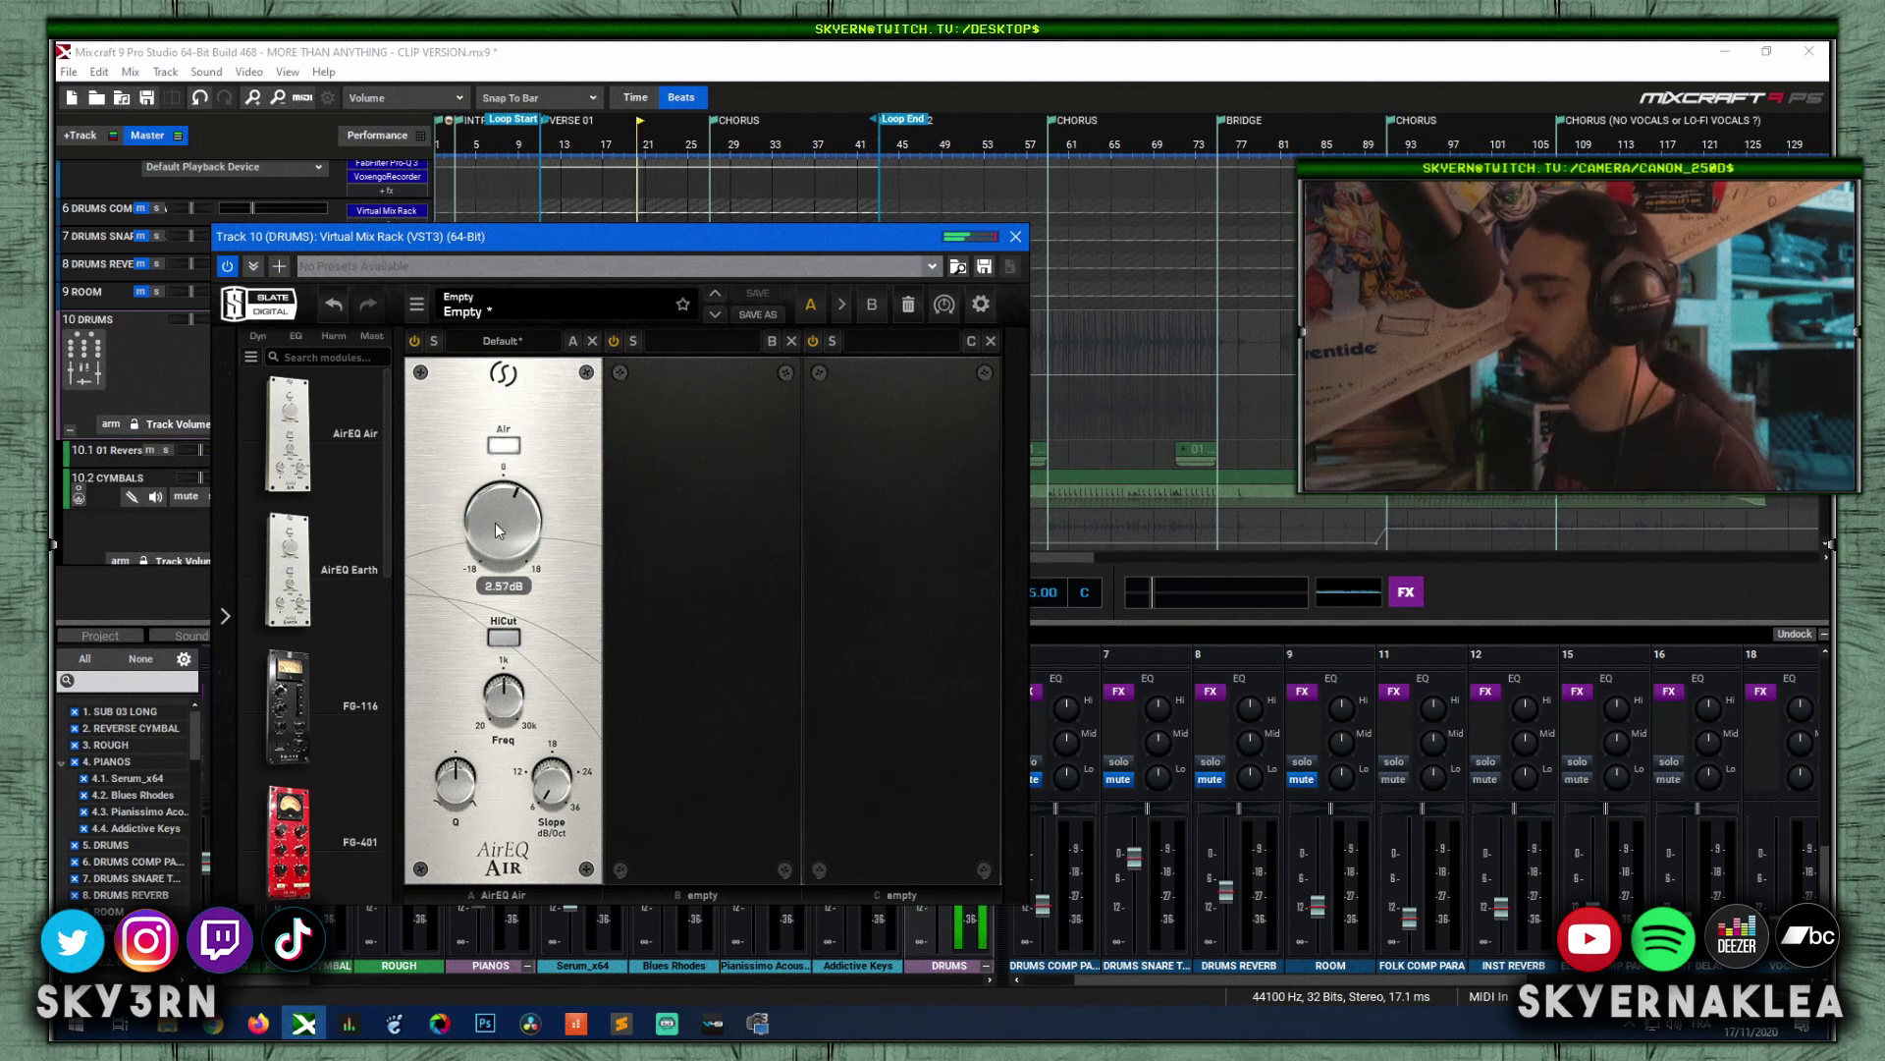
{"action": "mouse_move", "coordinate": [496, 555]}
{"action": "left_mouse_down"}
{"action": "mouse_move", "coordinate": [489, 643]}
{"action": "mouse_move", "coordinate": [503, 530]}
{"action": "left_mouse_up"}
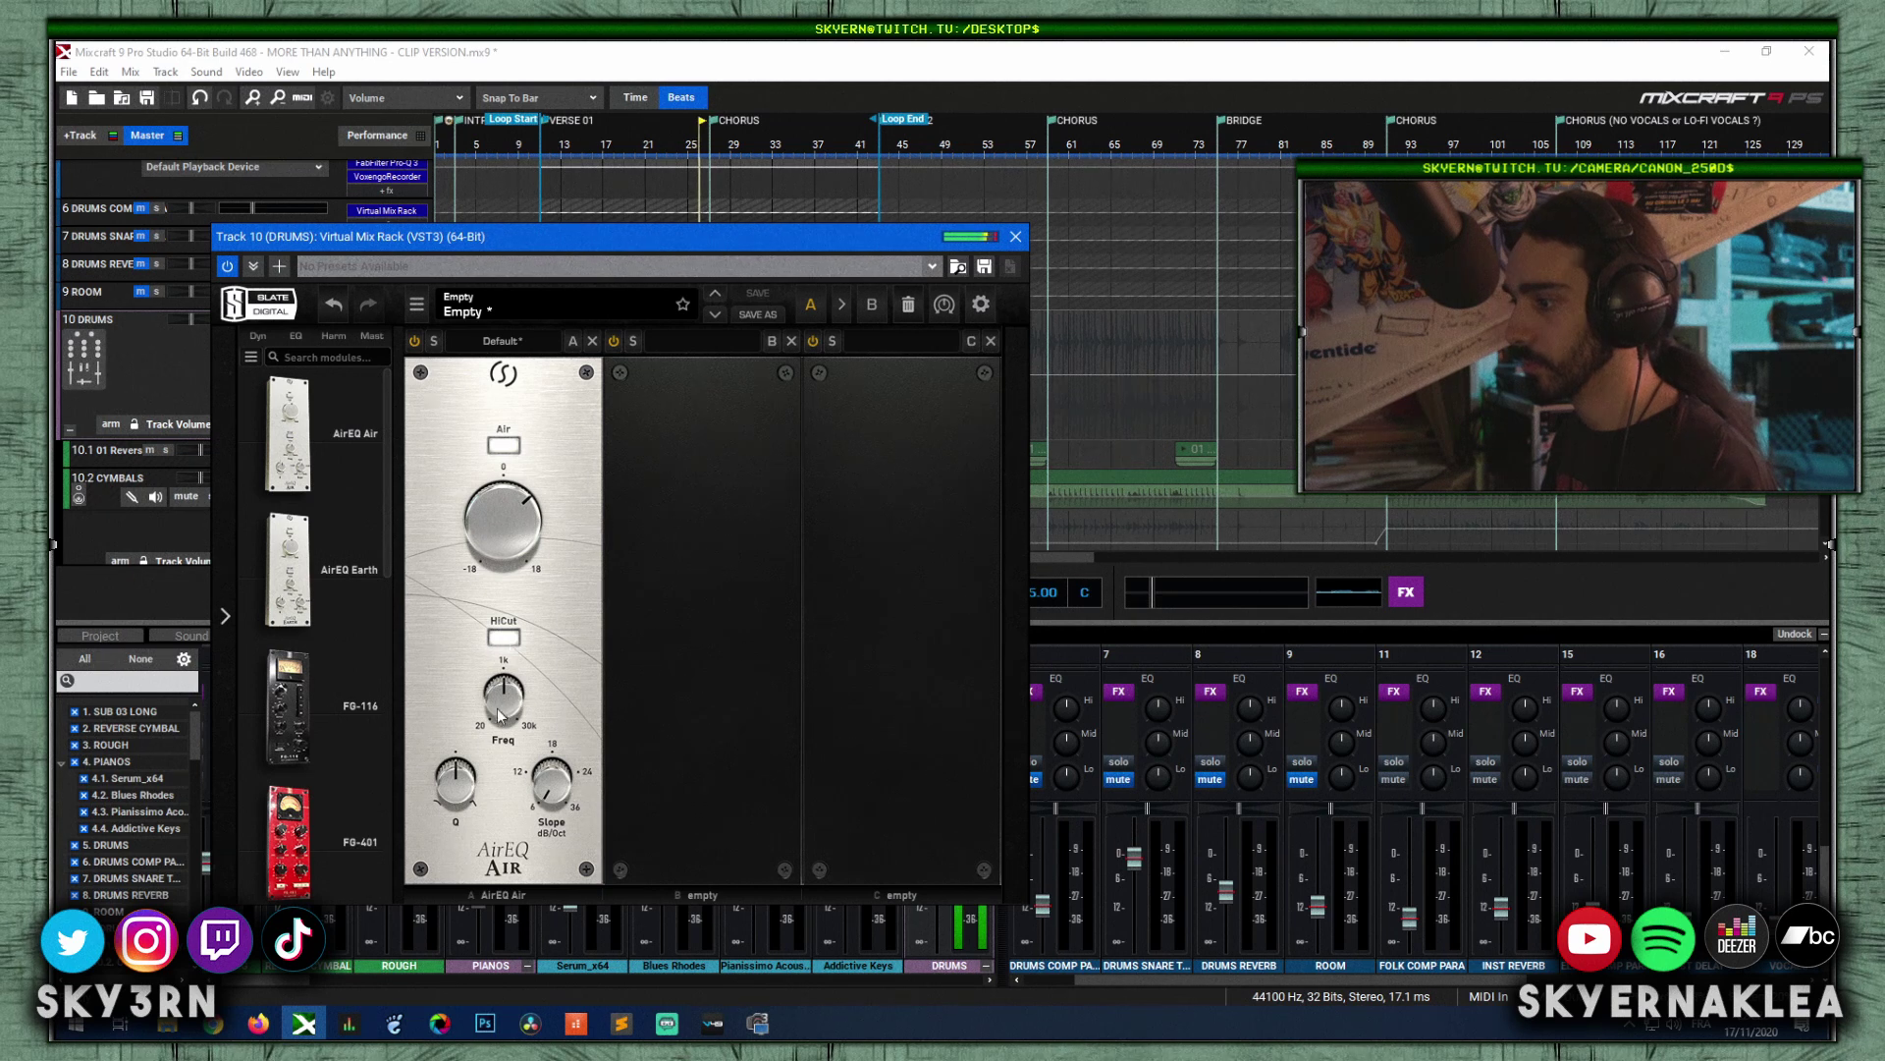
Step: Raise the HiCut frequency and Q on AirEQ Air and set its slope to 36 dB/Oct
{"action": "left_click_drag", "start_coordinate": [502, 699], "coordinate": [491, 638]}
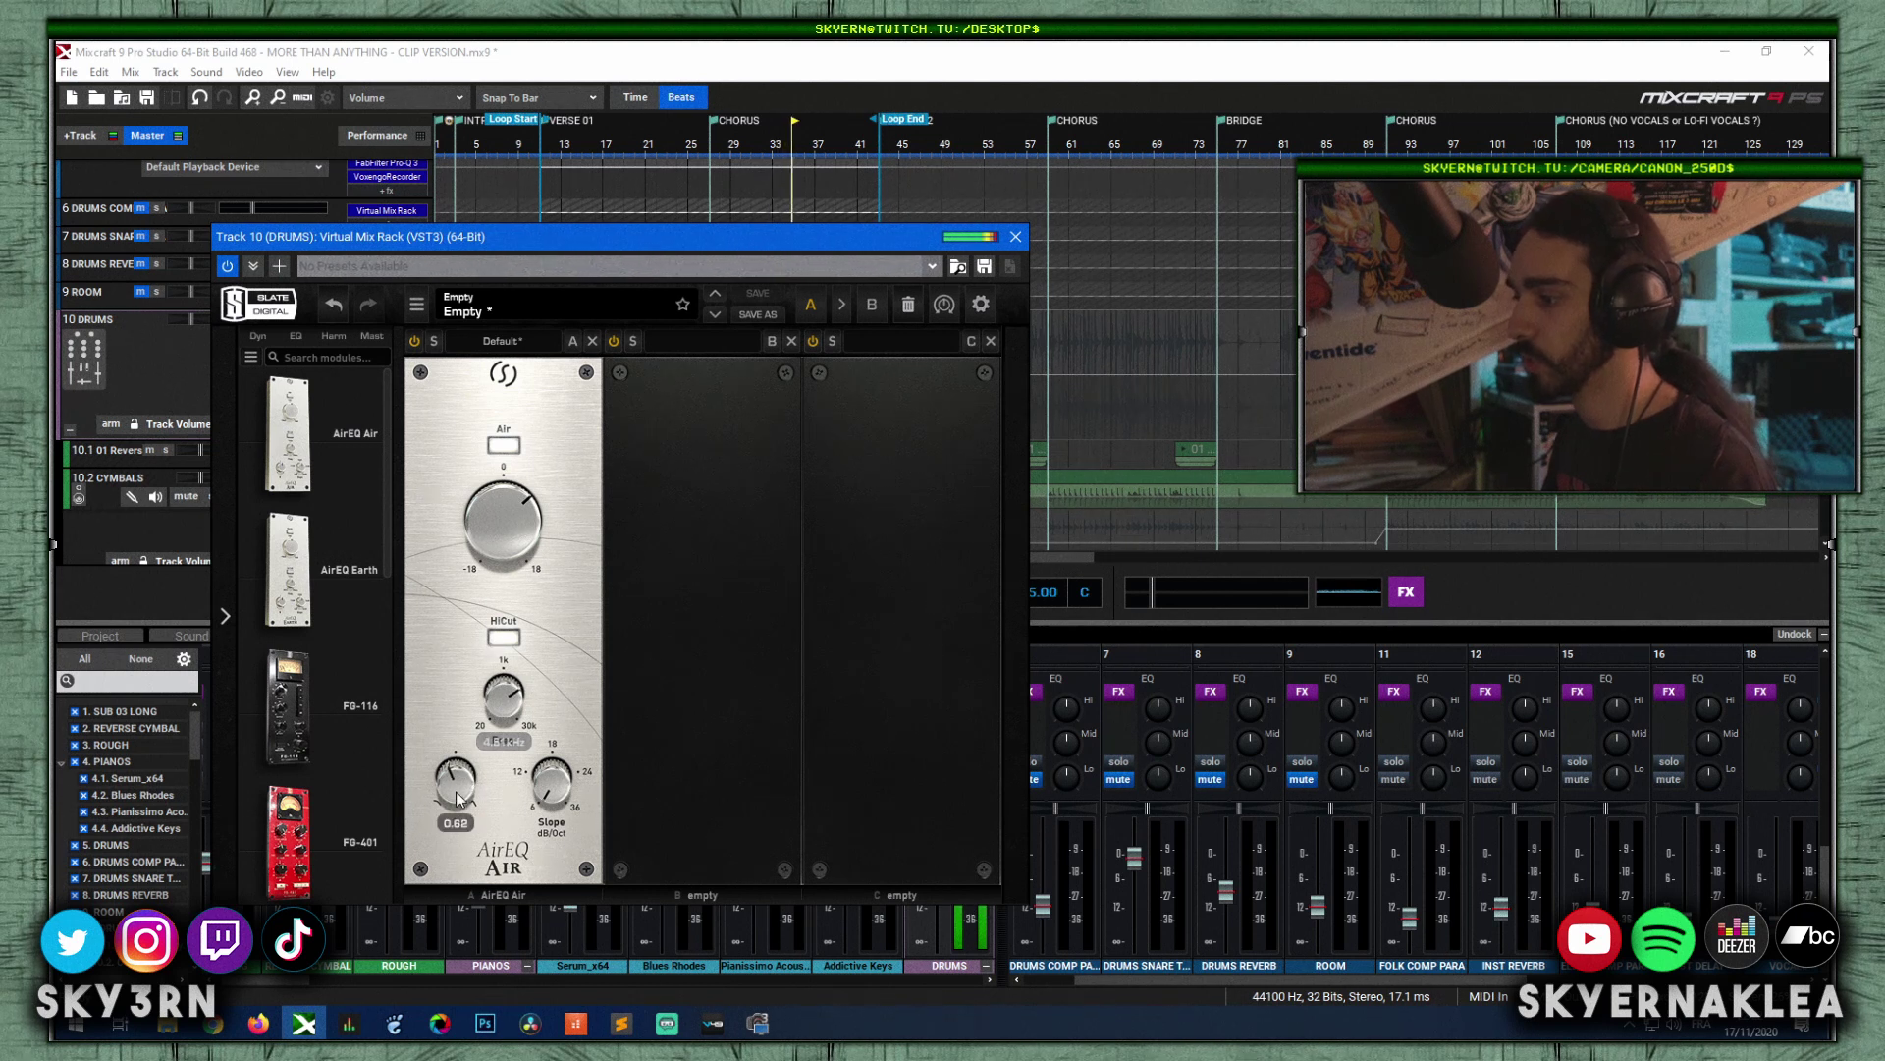
{"action": "left_click_drag", "start_coordinate": [456, 787], "coordinate": [447, 718]}
{"action": "left_click_drag", "start_coordinate": [551, 782], "coordinate": [525, 590]}
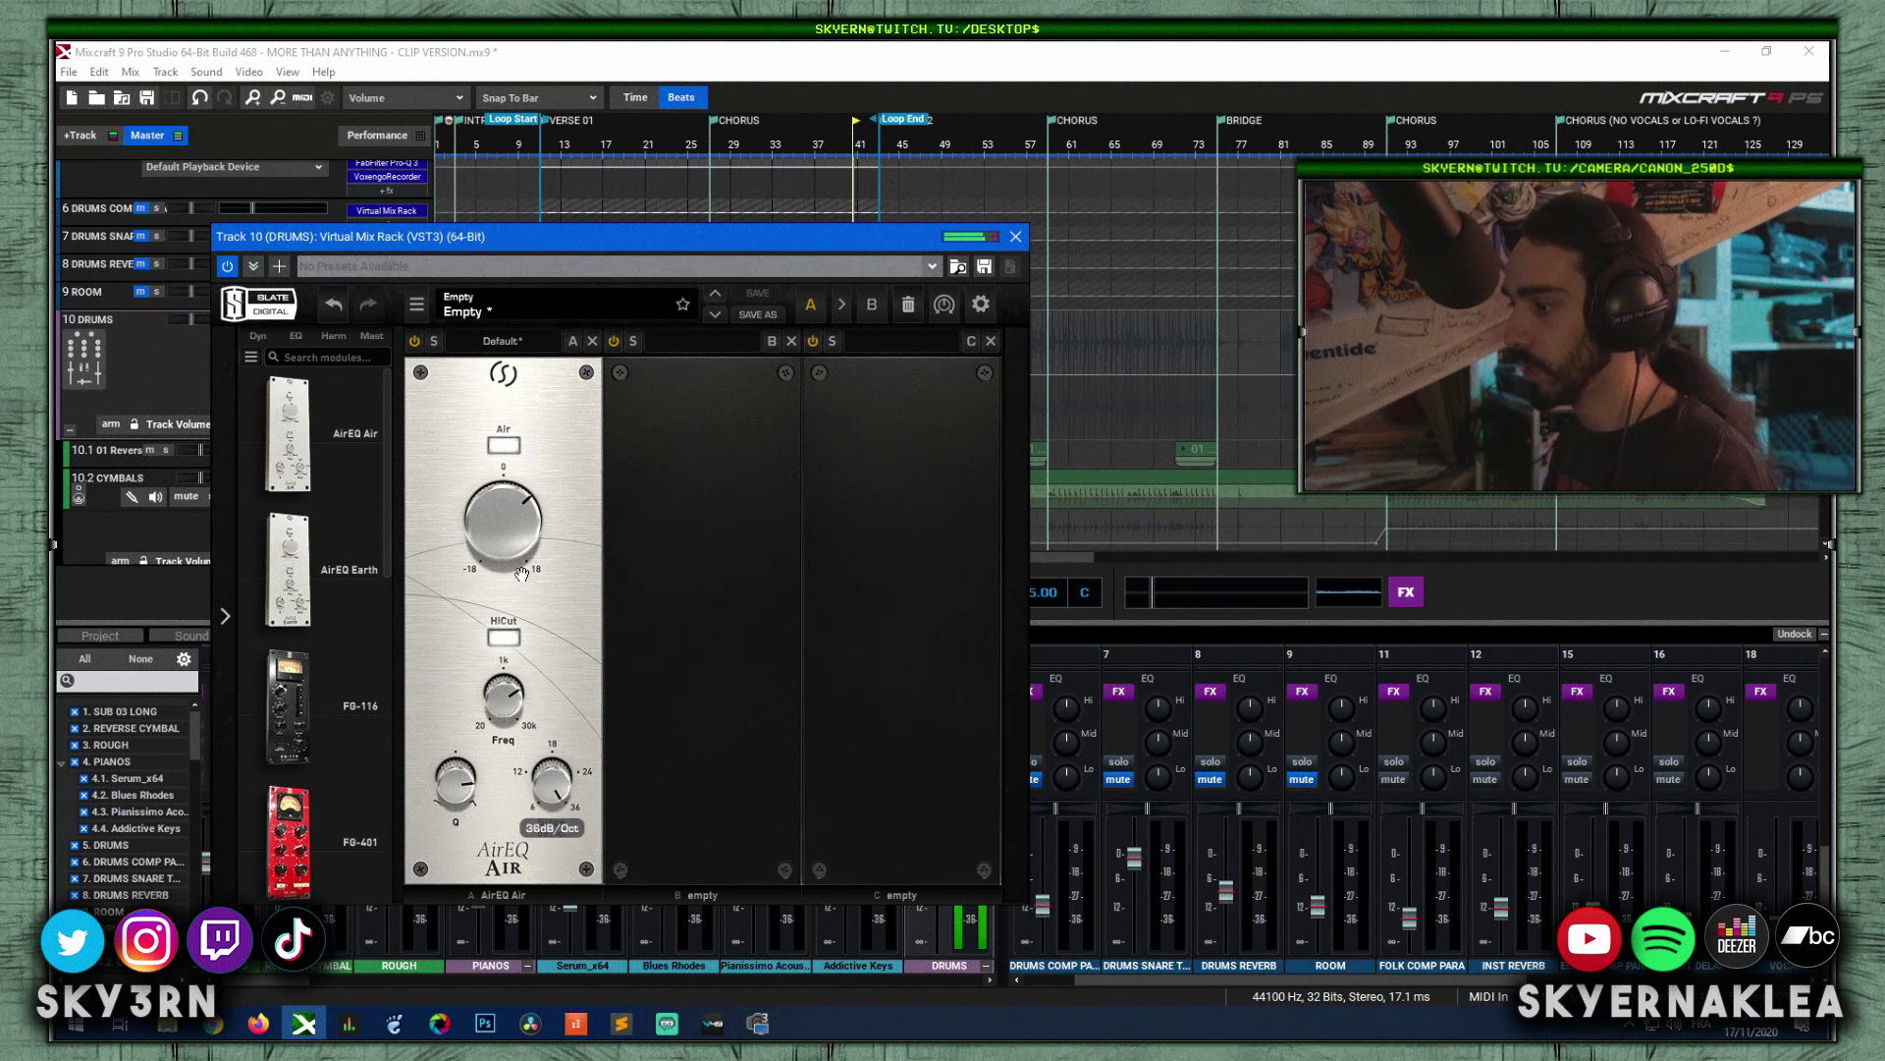
Step: Set the AirEQ Air Q to about 3.76, the HiCut frequency to about 1.4 kHz and the slope to 18 dB/Oct
{"action": "left_click_drag", "start_coordinate": [456, 782], "coordinate": [461, 783]}
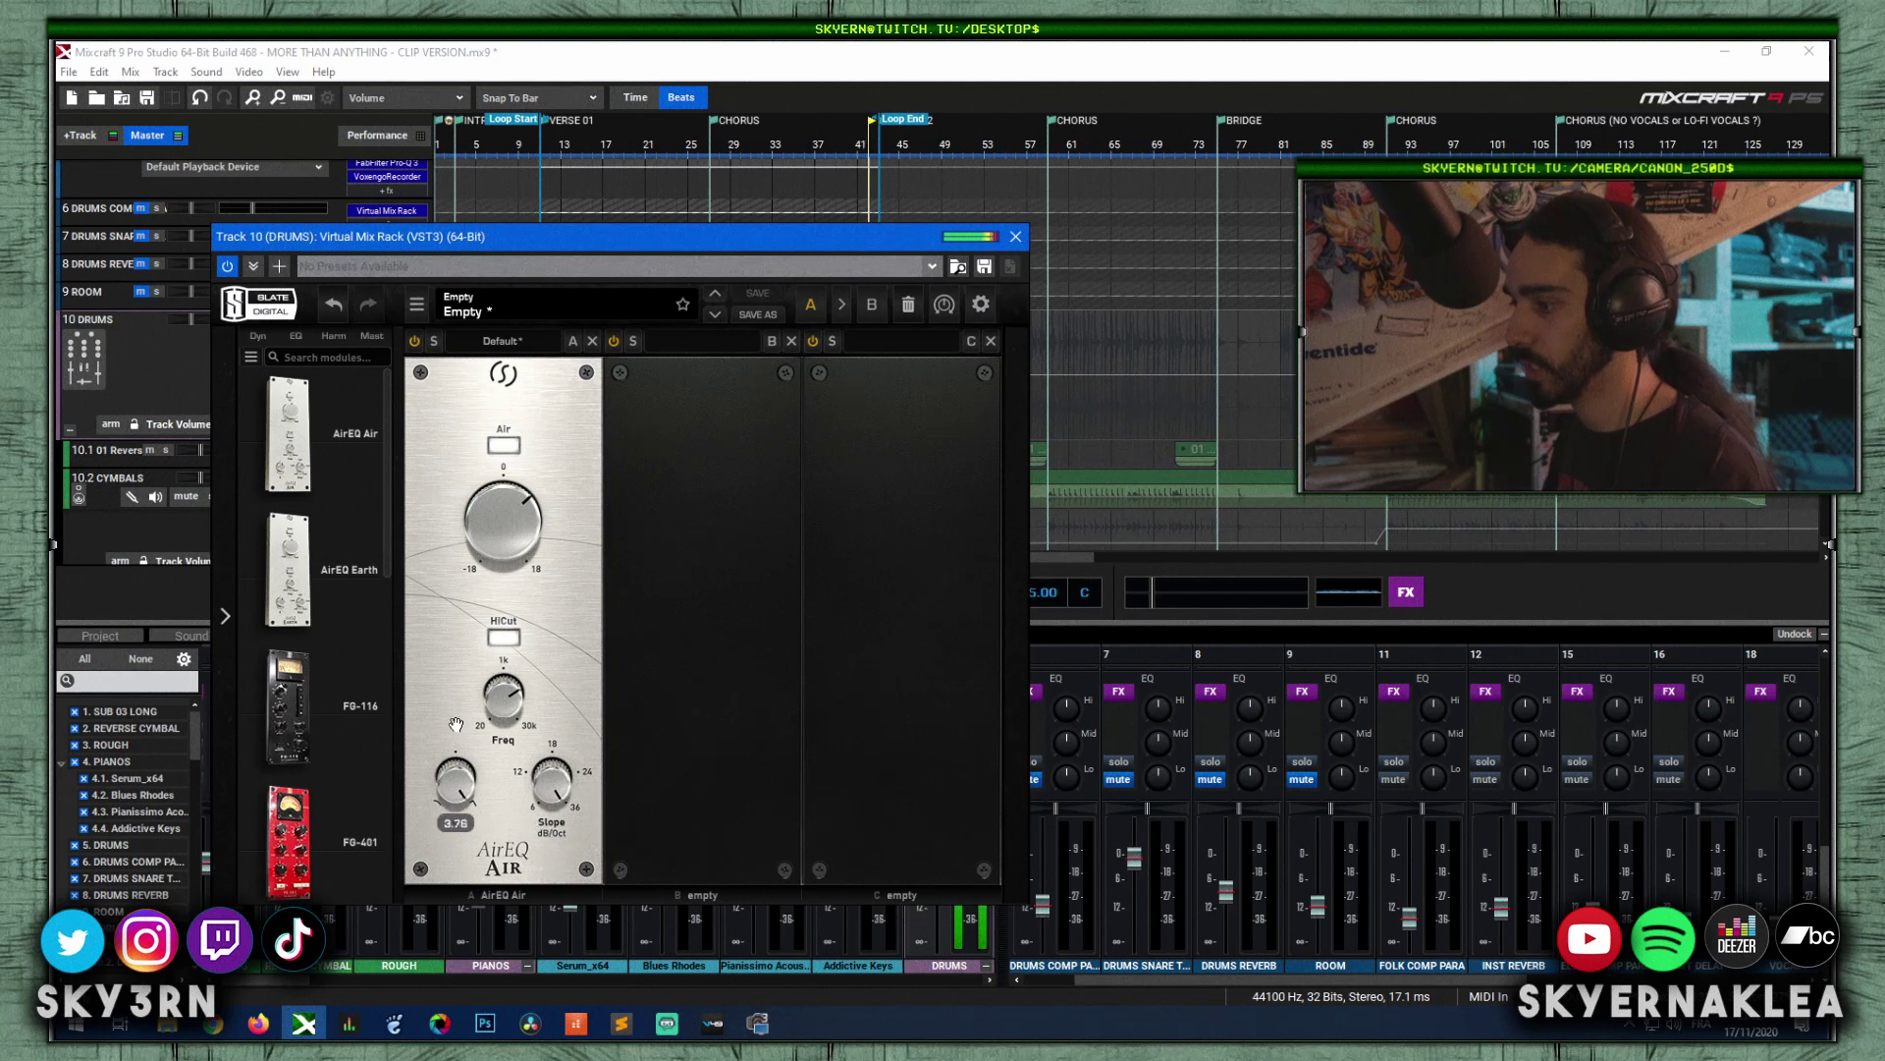
{"action": "left_click_drag", "start_coordinate": [503, 713], "coordinate": [502, 731]}
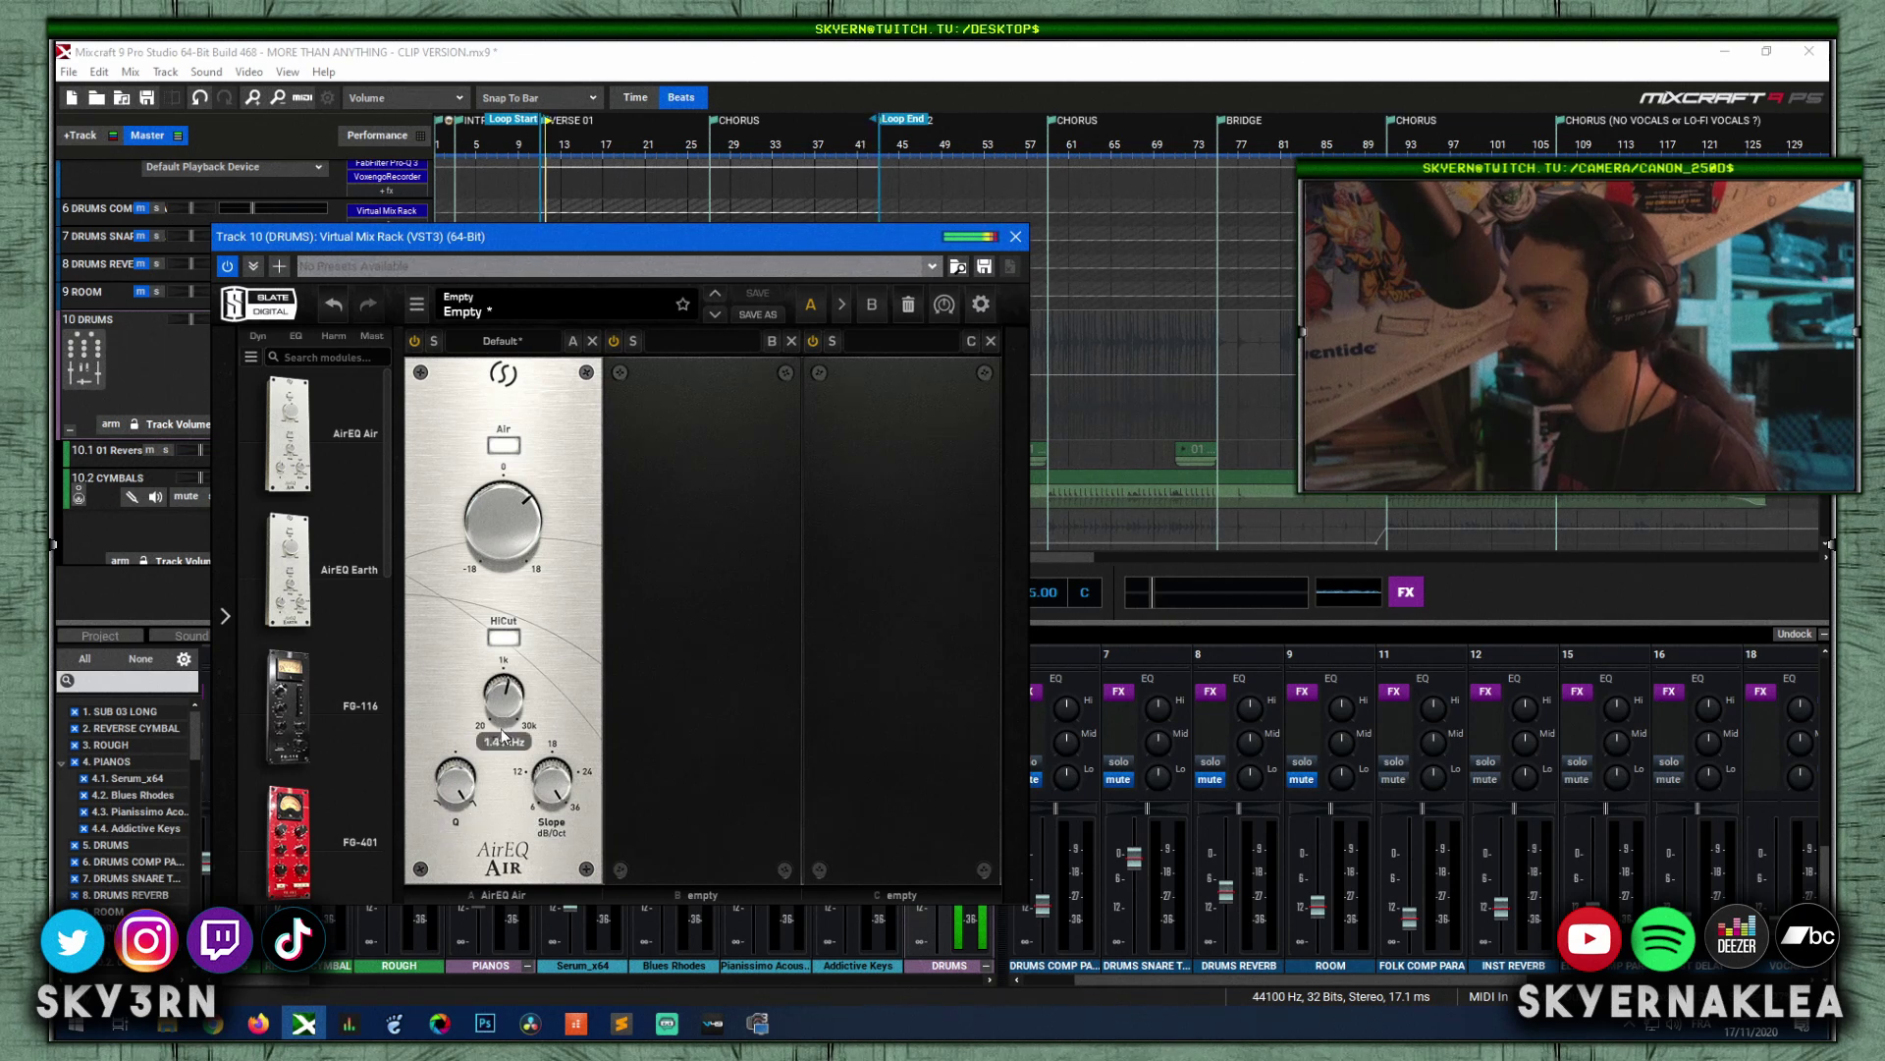
{"action": "left_click_drag", "start_coordinate": [551, 781], "coordinate": [536, 871]}
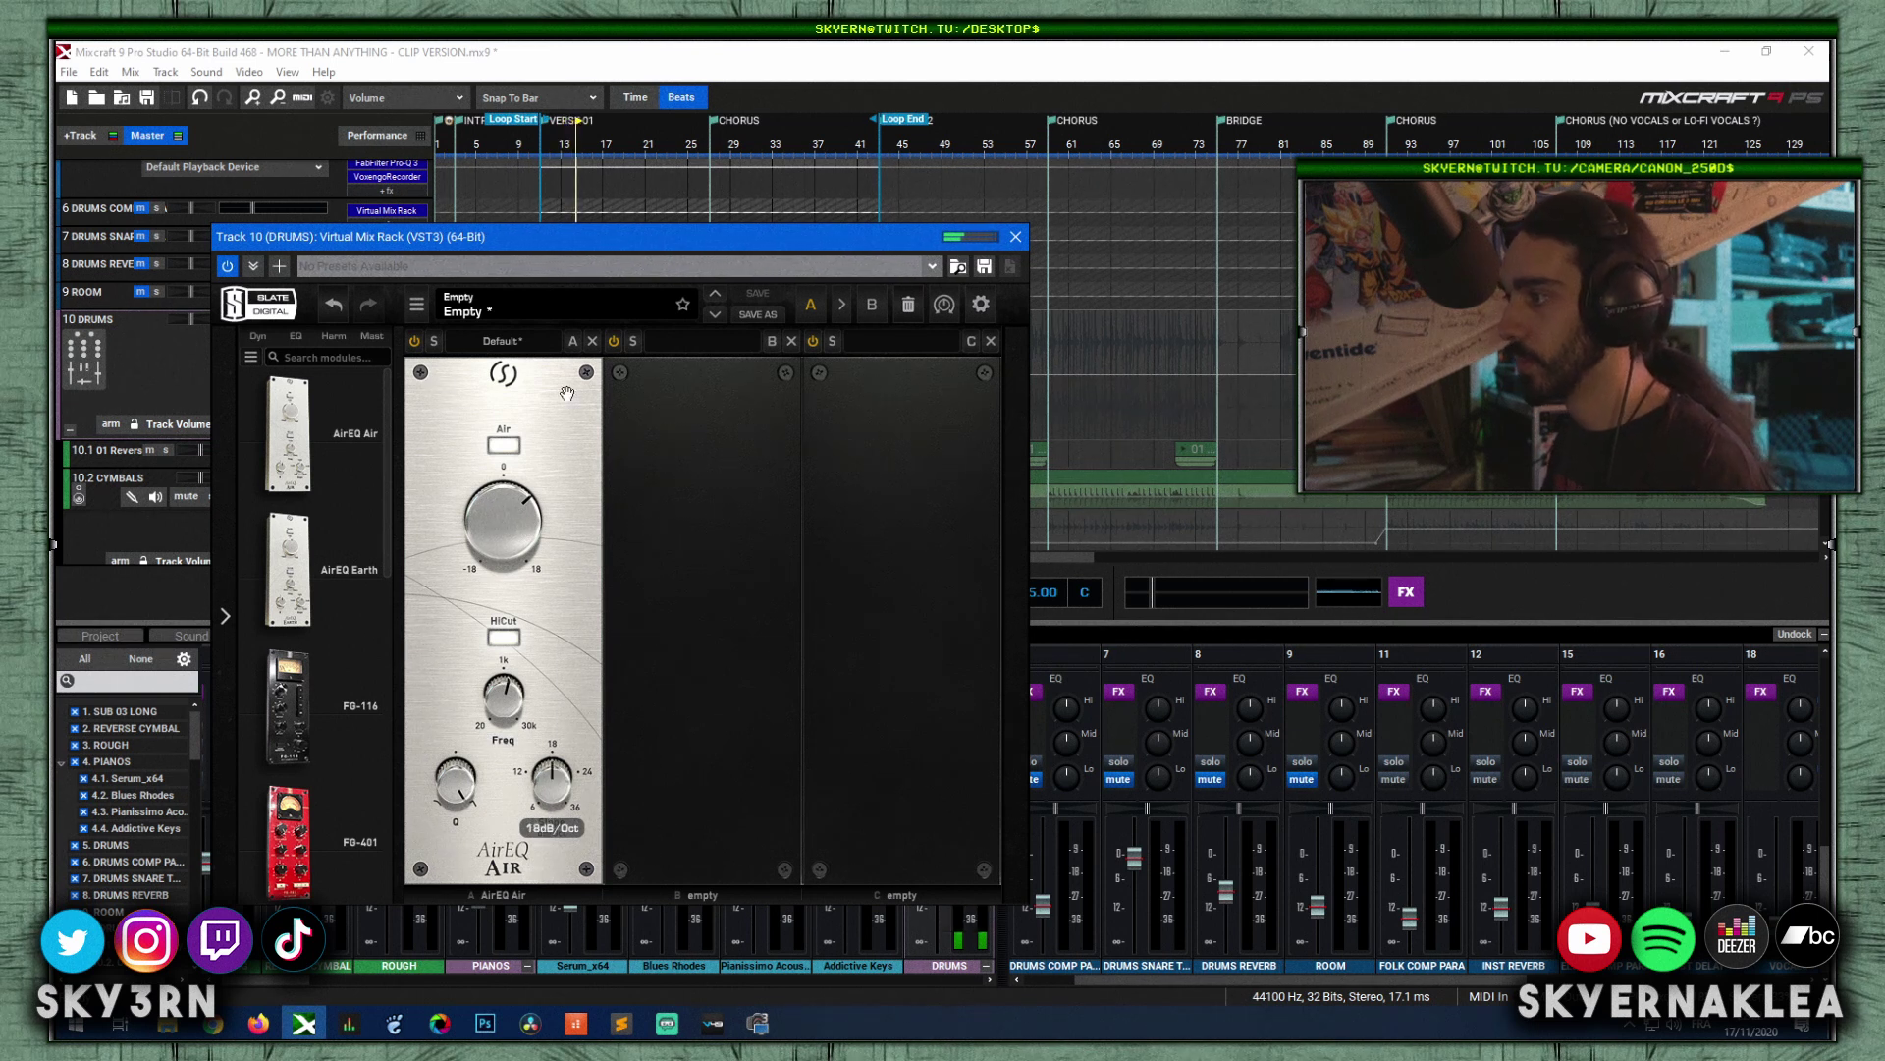
Step: Replace AirEQ Air with AirEQ Earth in slot A, giving it a strong Earth boost and a raised LoCut frequency
{"action": "left_click", "coordinate": [592, 340]}
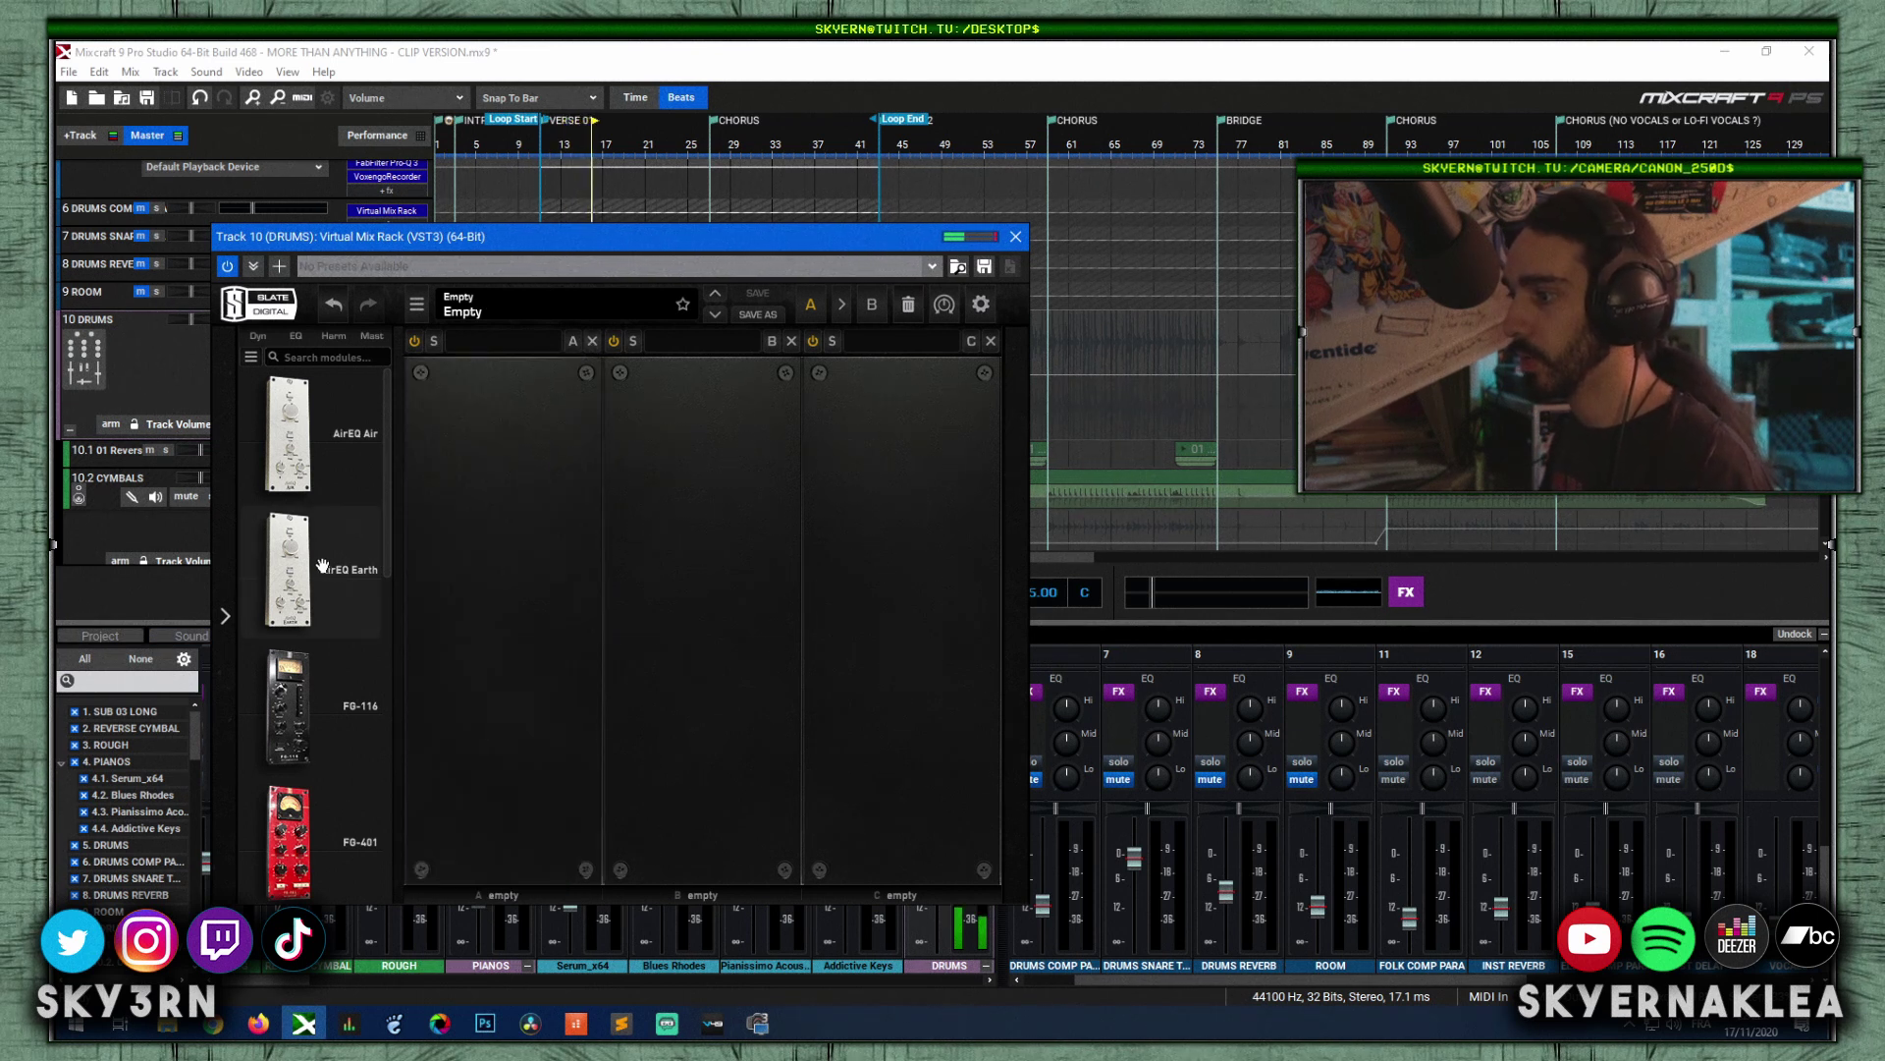
{"action": "left_click_drag", "start_coordinate": [324, 569], "coordinate": [489, 575]}
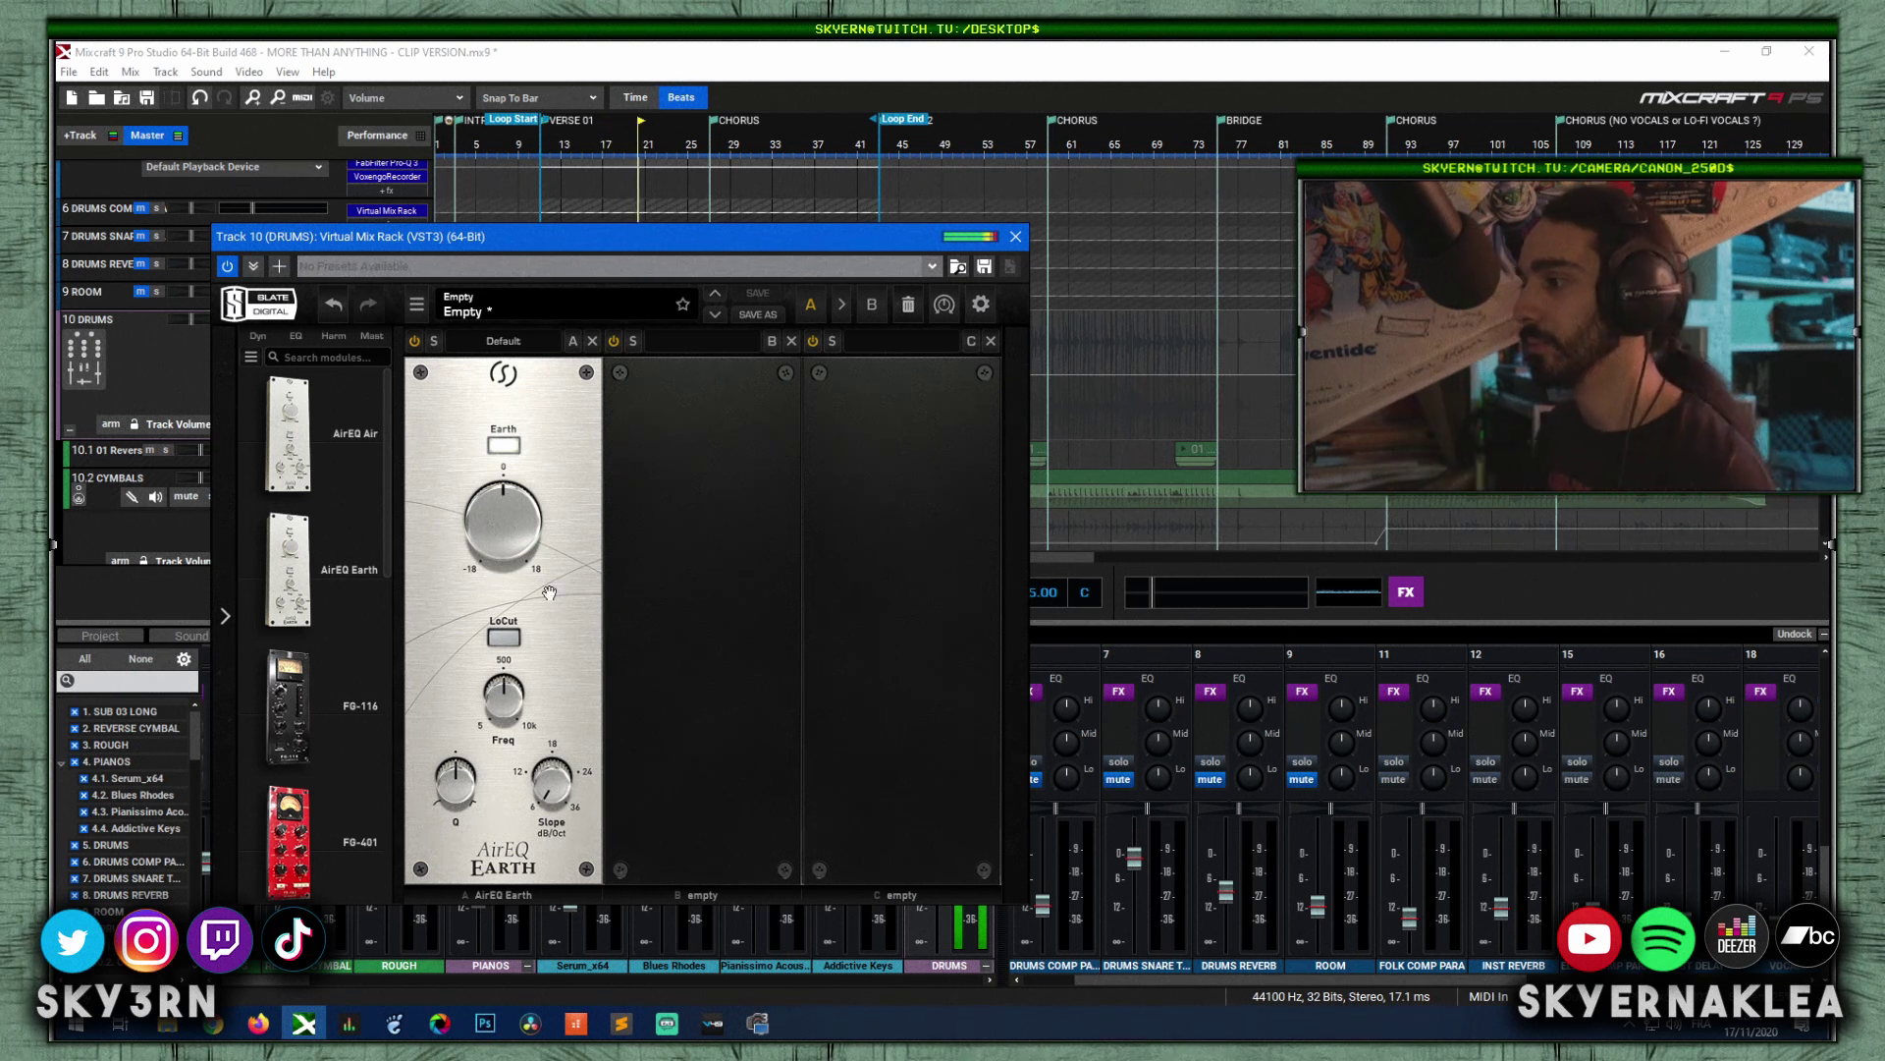
{"action": "left_click_drag", "start_coordinate": [509, 491], "coordinate": [508, 447]}
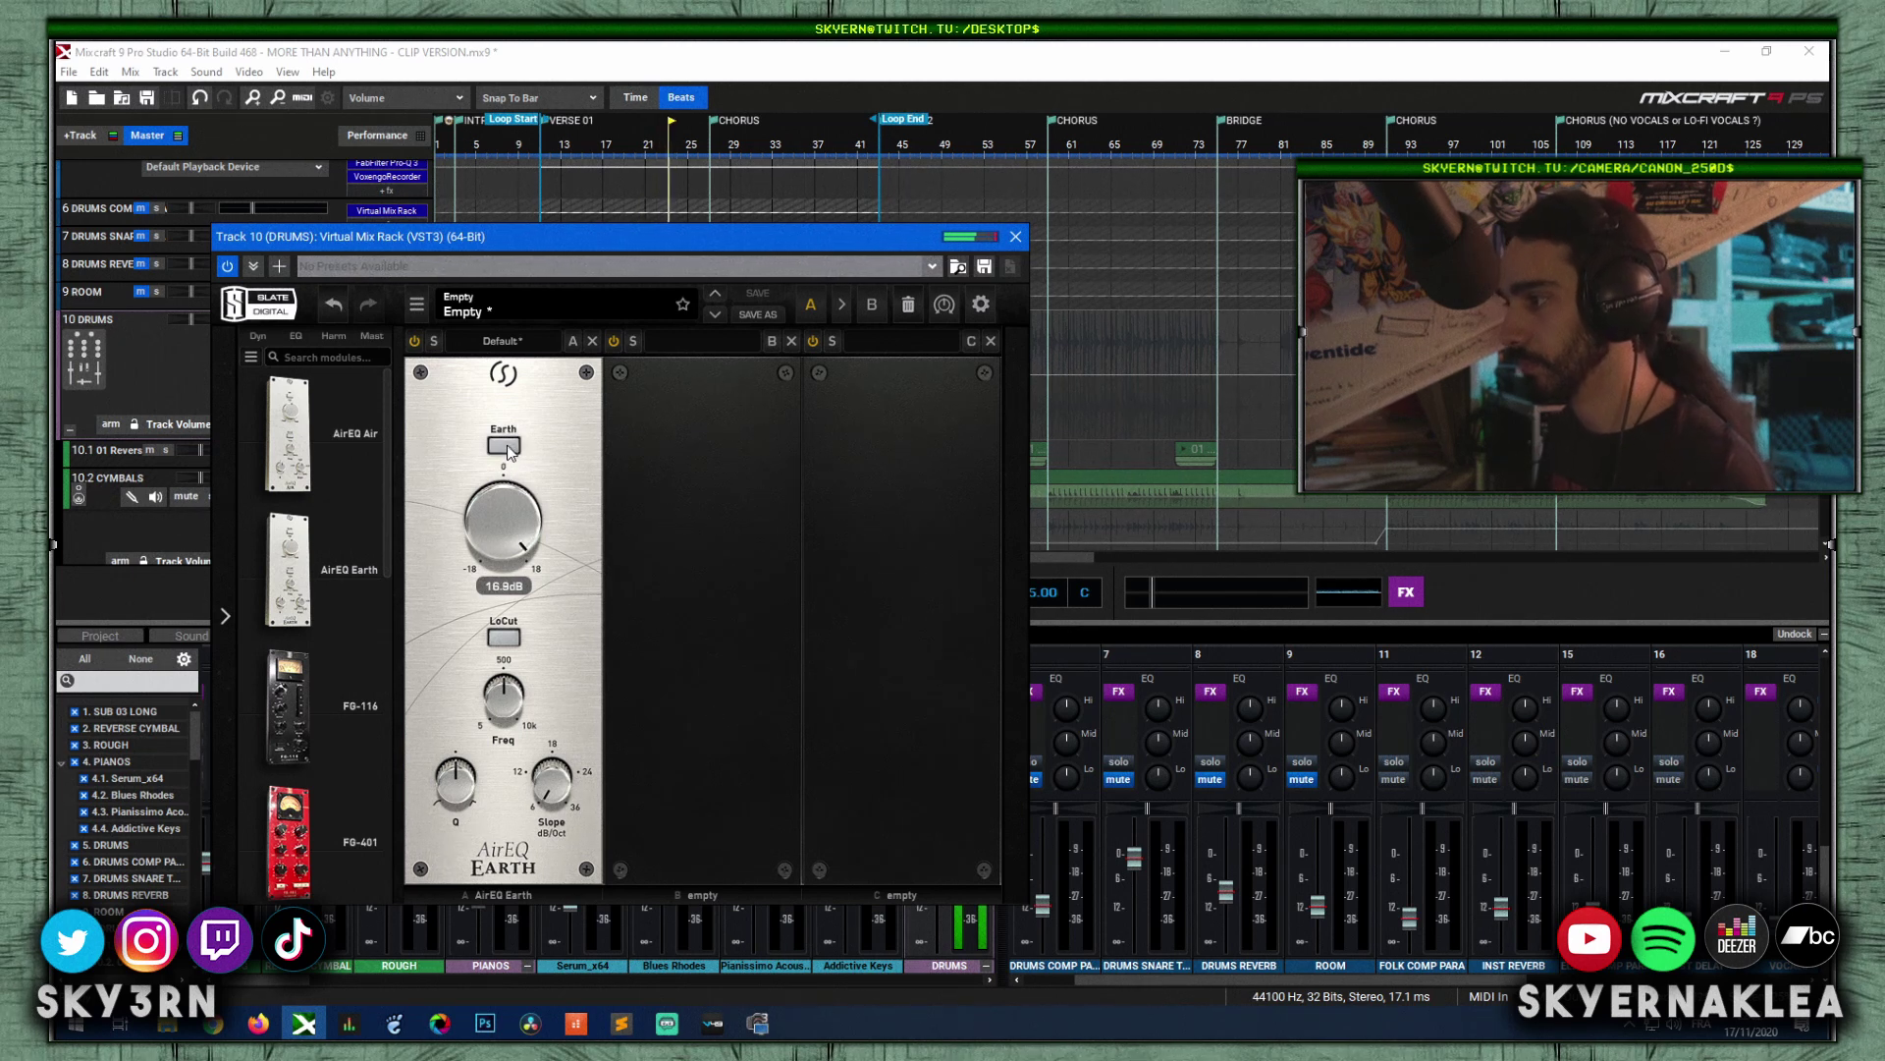
{"action": "left_click_drag", "start_coordinate": [511, 514], "coordinate": [503, 565]}
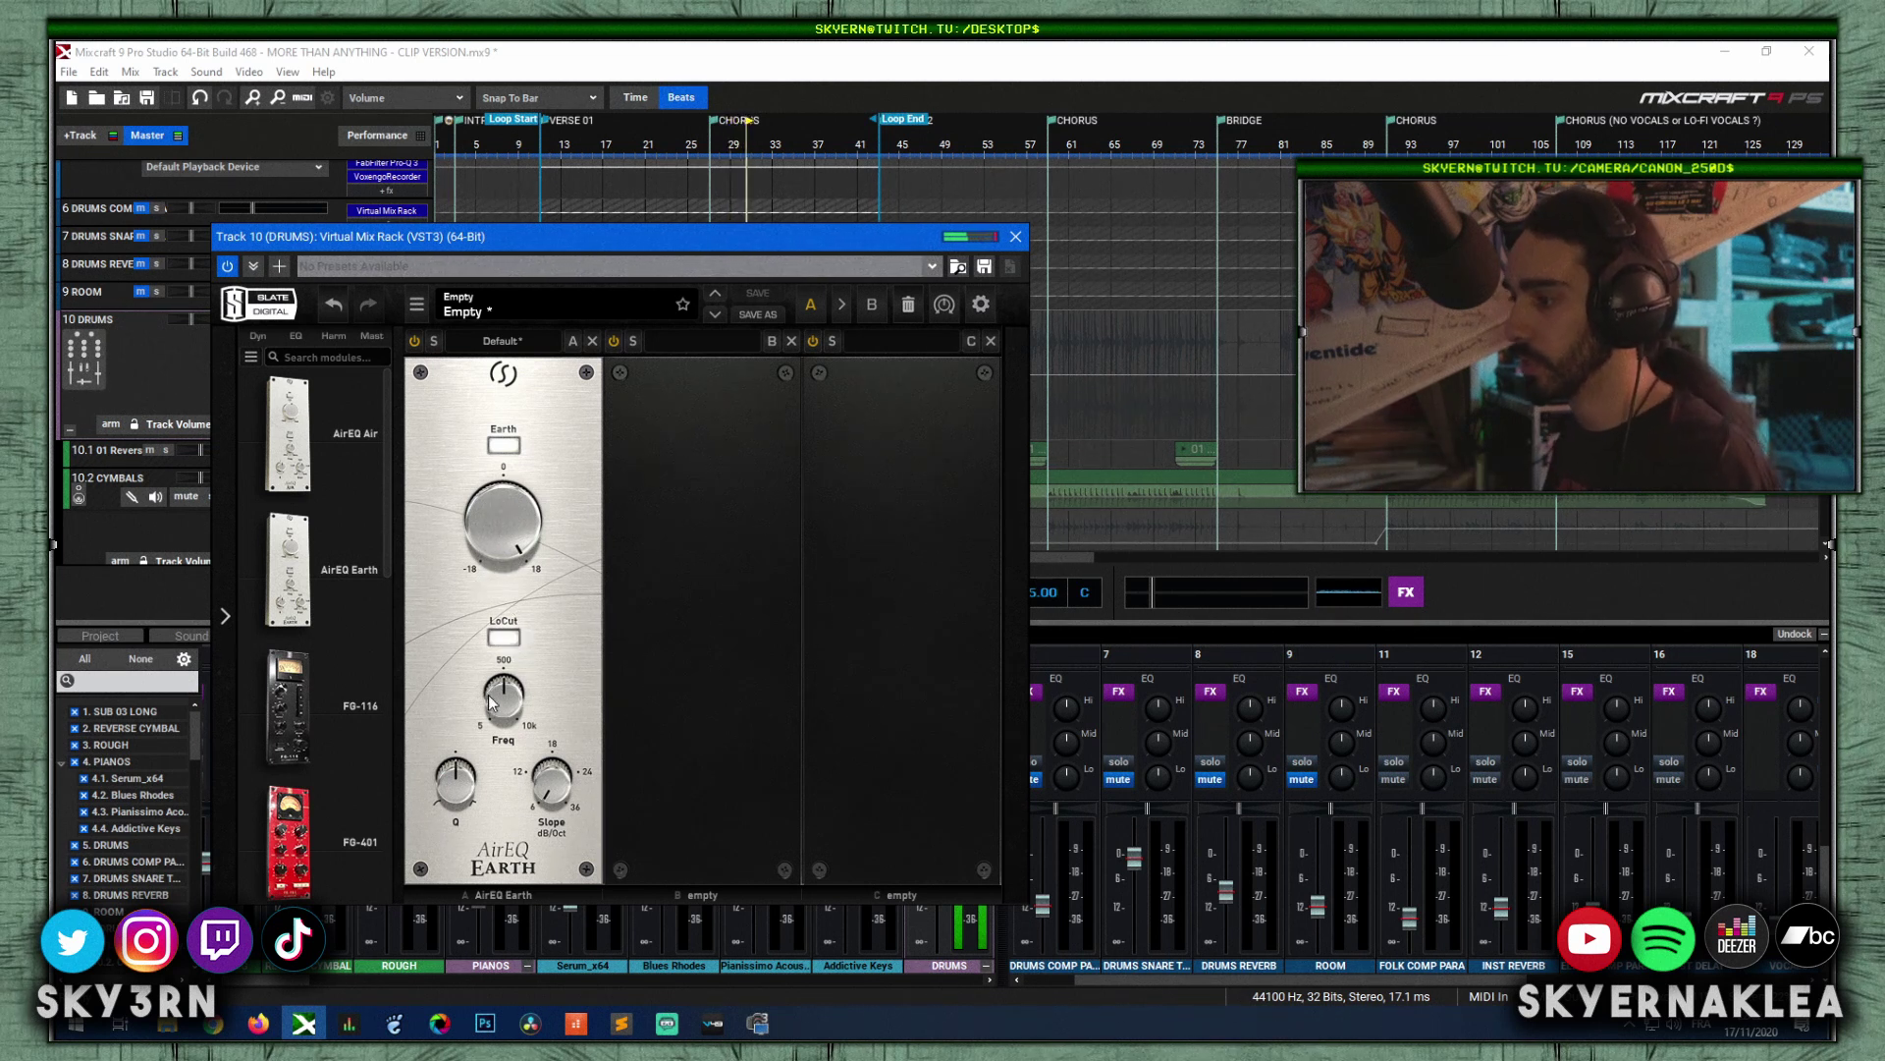
{"action": "left_click_drag", "start_coordinate": [500, 707], "coordinate": [493, 658]}
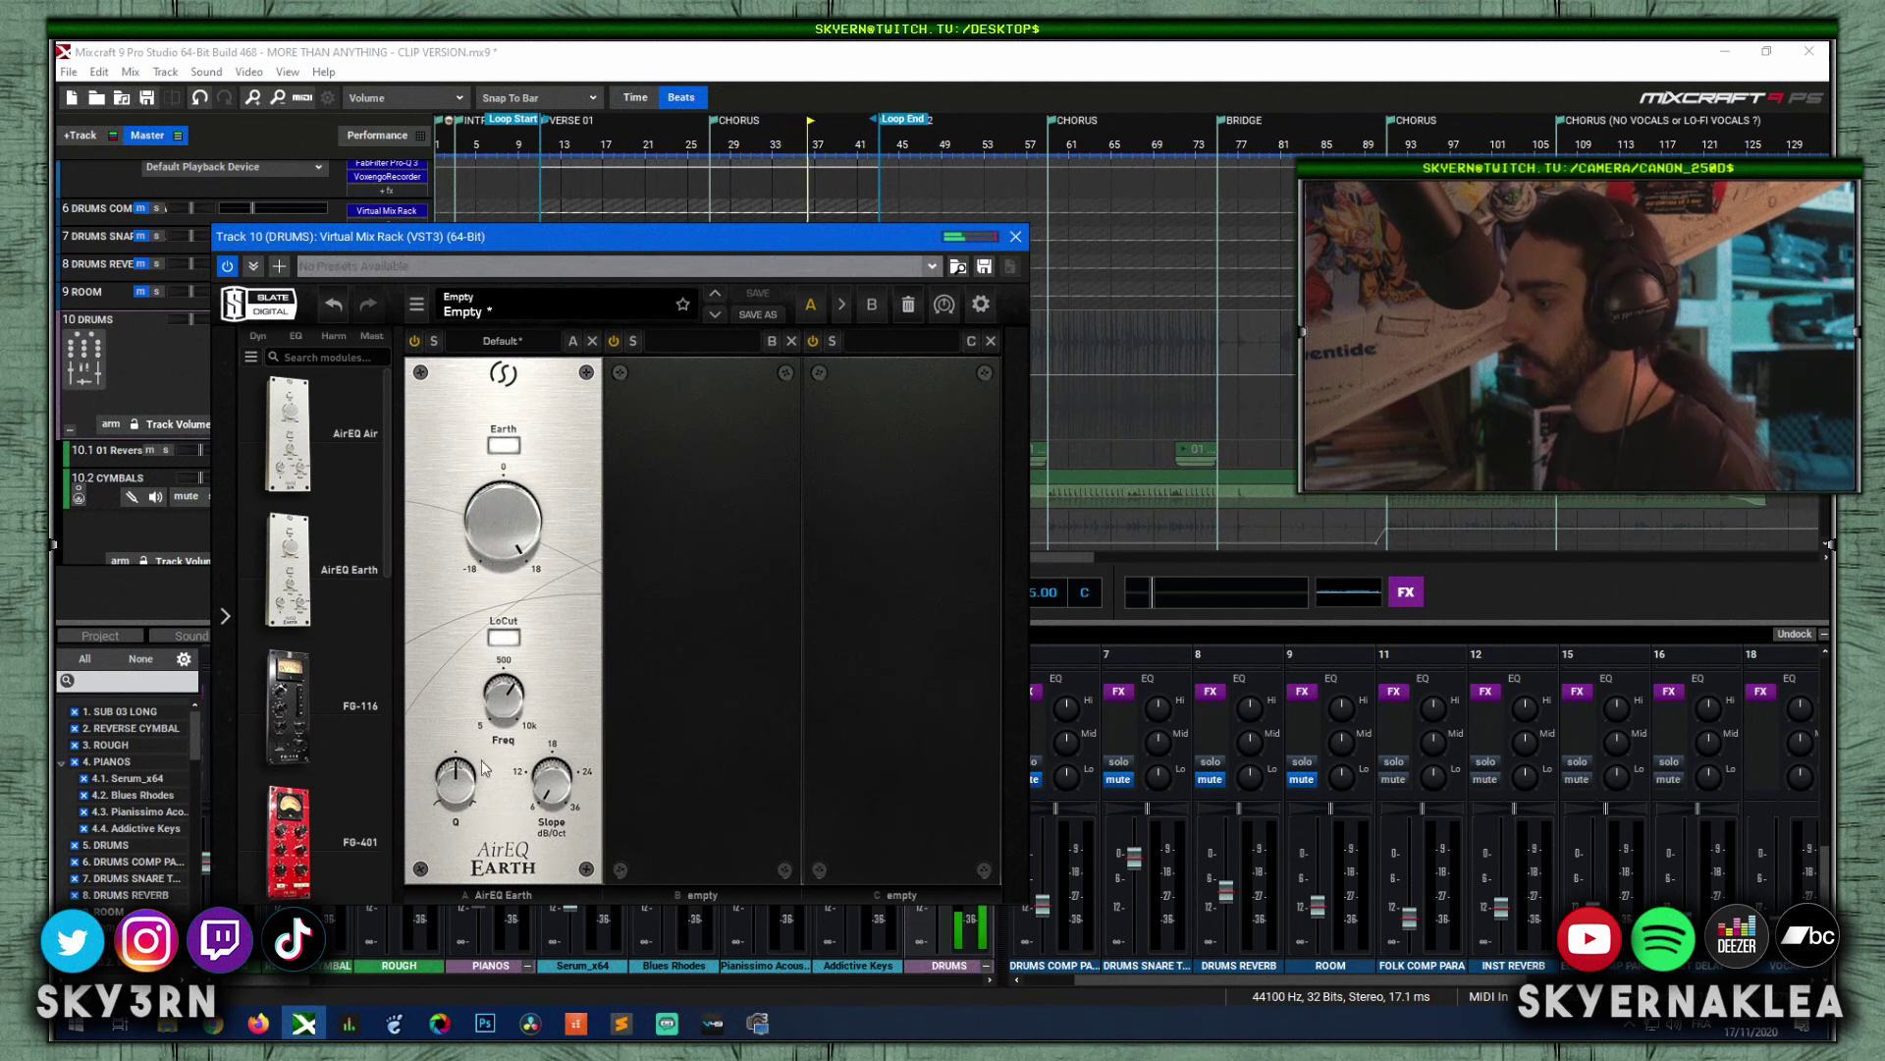
Step: Replace AirEQ Earth with the FG-116 compressor in slot A and raise its input level
{"action": "left_click", "coordinate": [592, 340]}
{"action": "scroll", "coordinate": [290, 550], "scroll_direction": "down", "scroll_amount": 2}
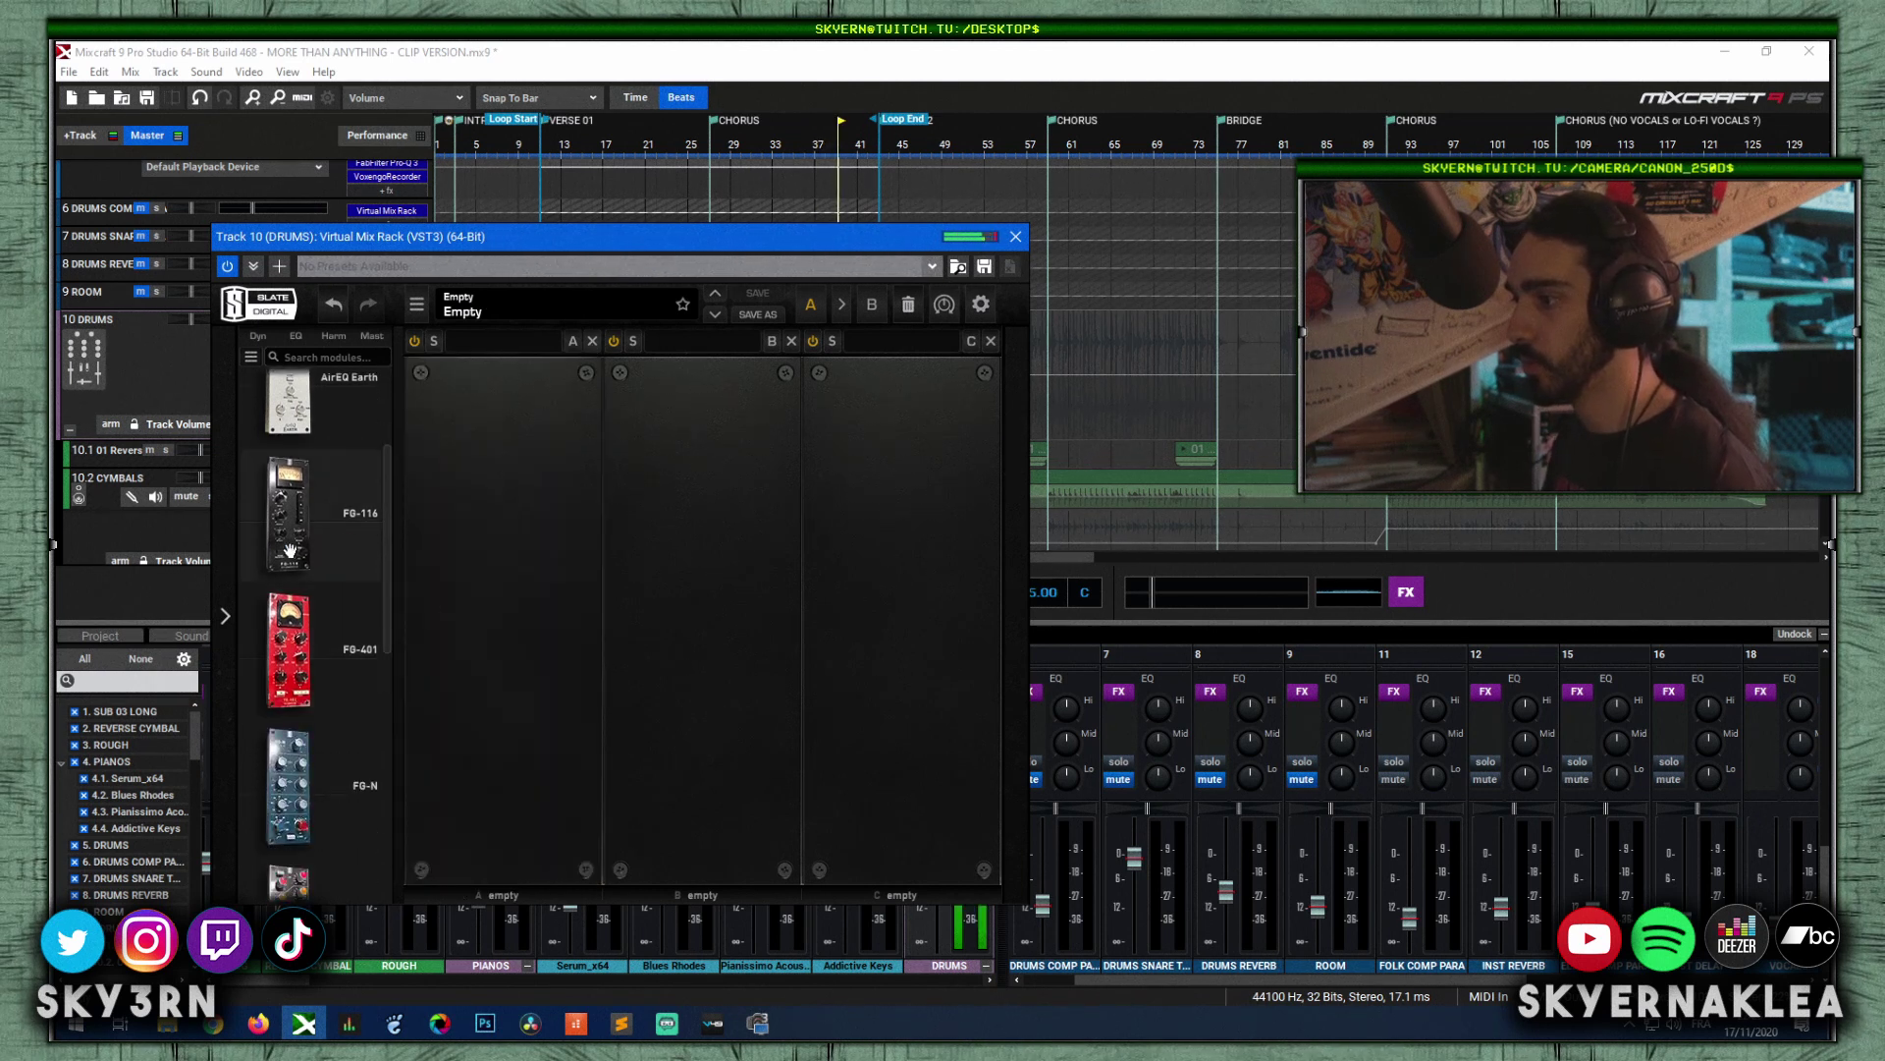
{"action": "double_click", "coordinate": [324, 505]}
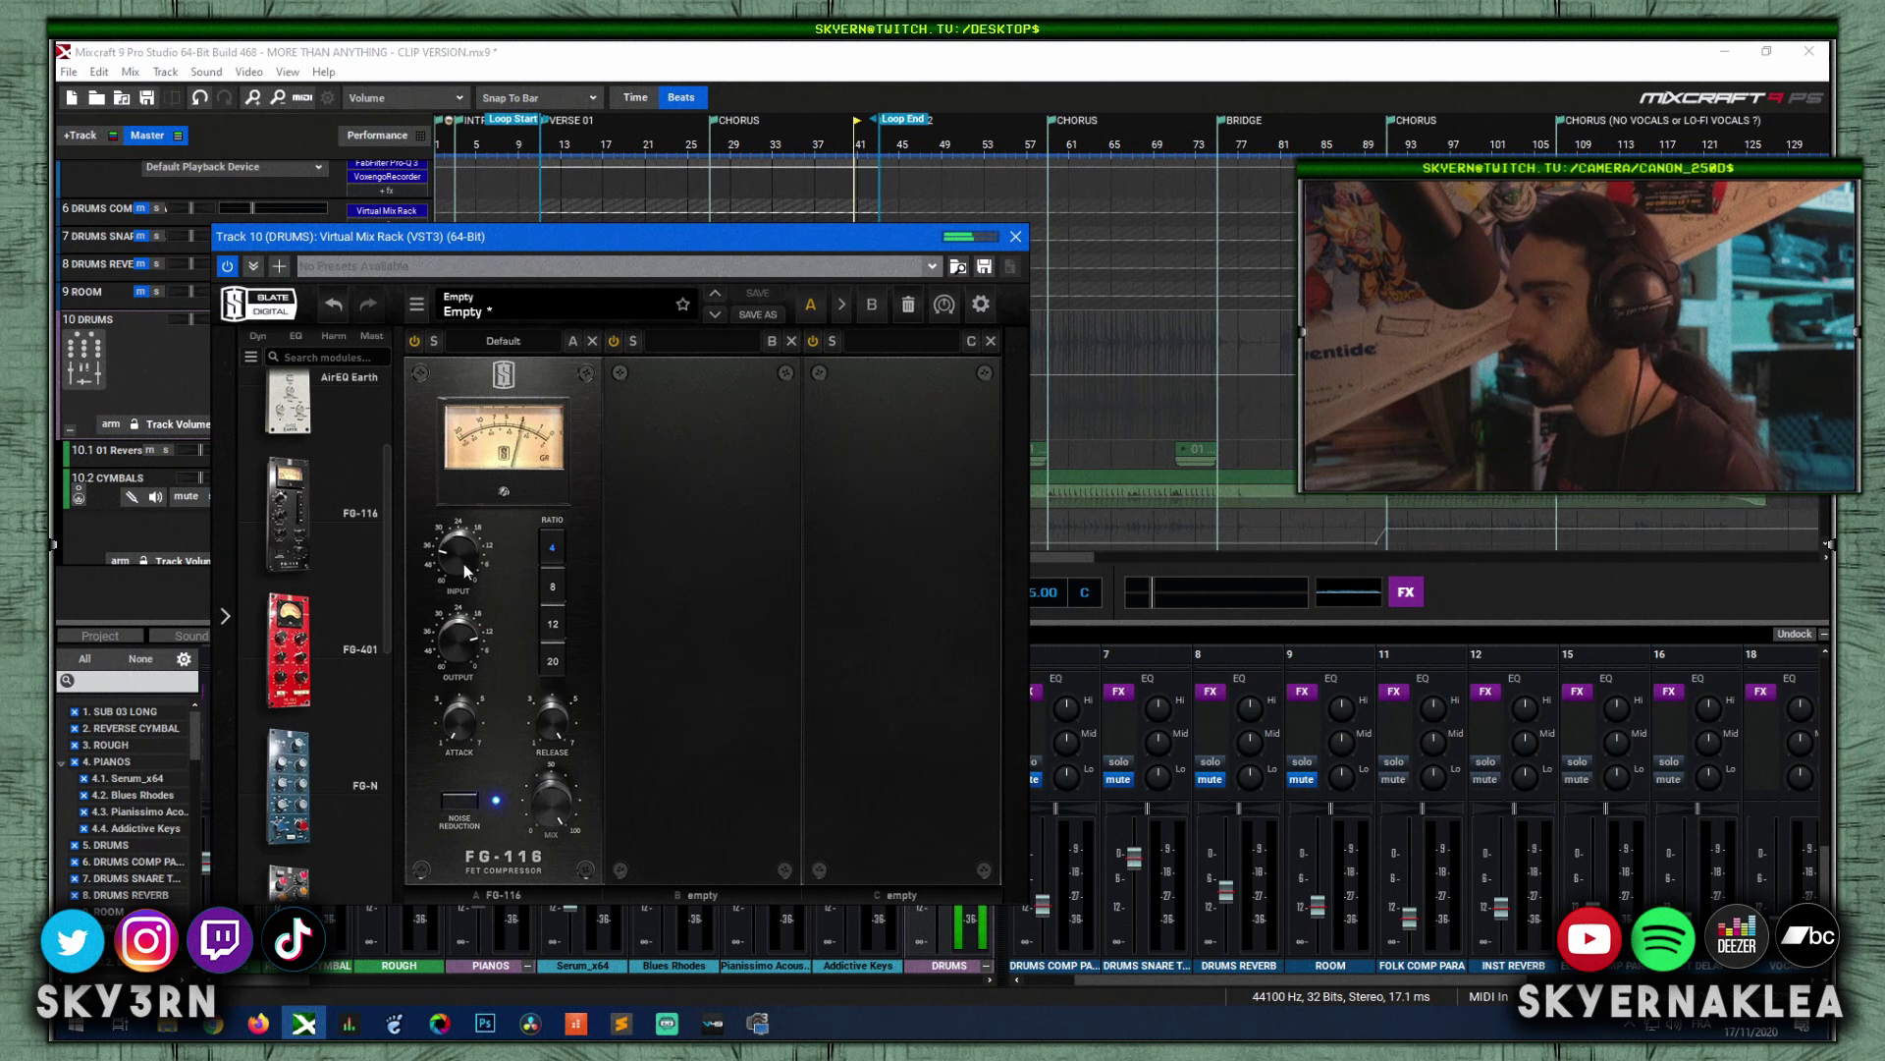
{"action": "left_click_drag", "start_coordinate": [452, 564], "coordinate": [462, 500]}
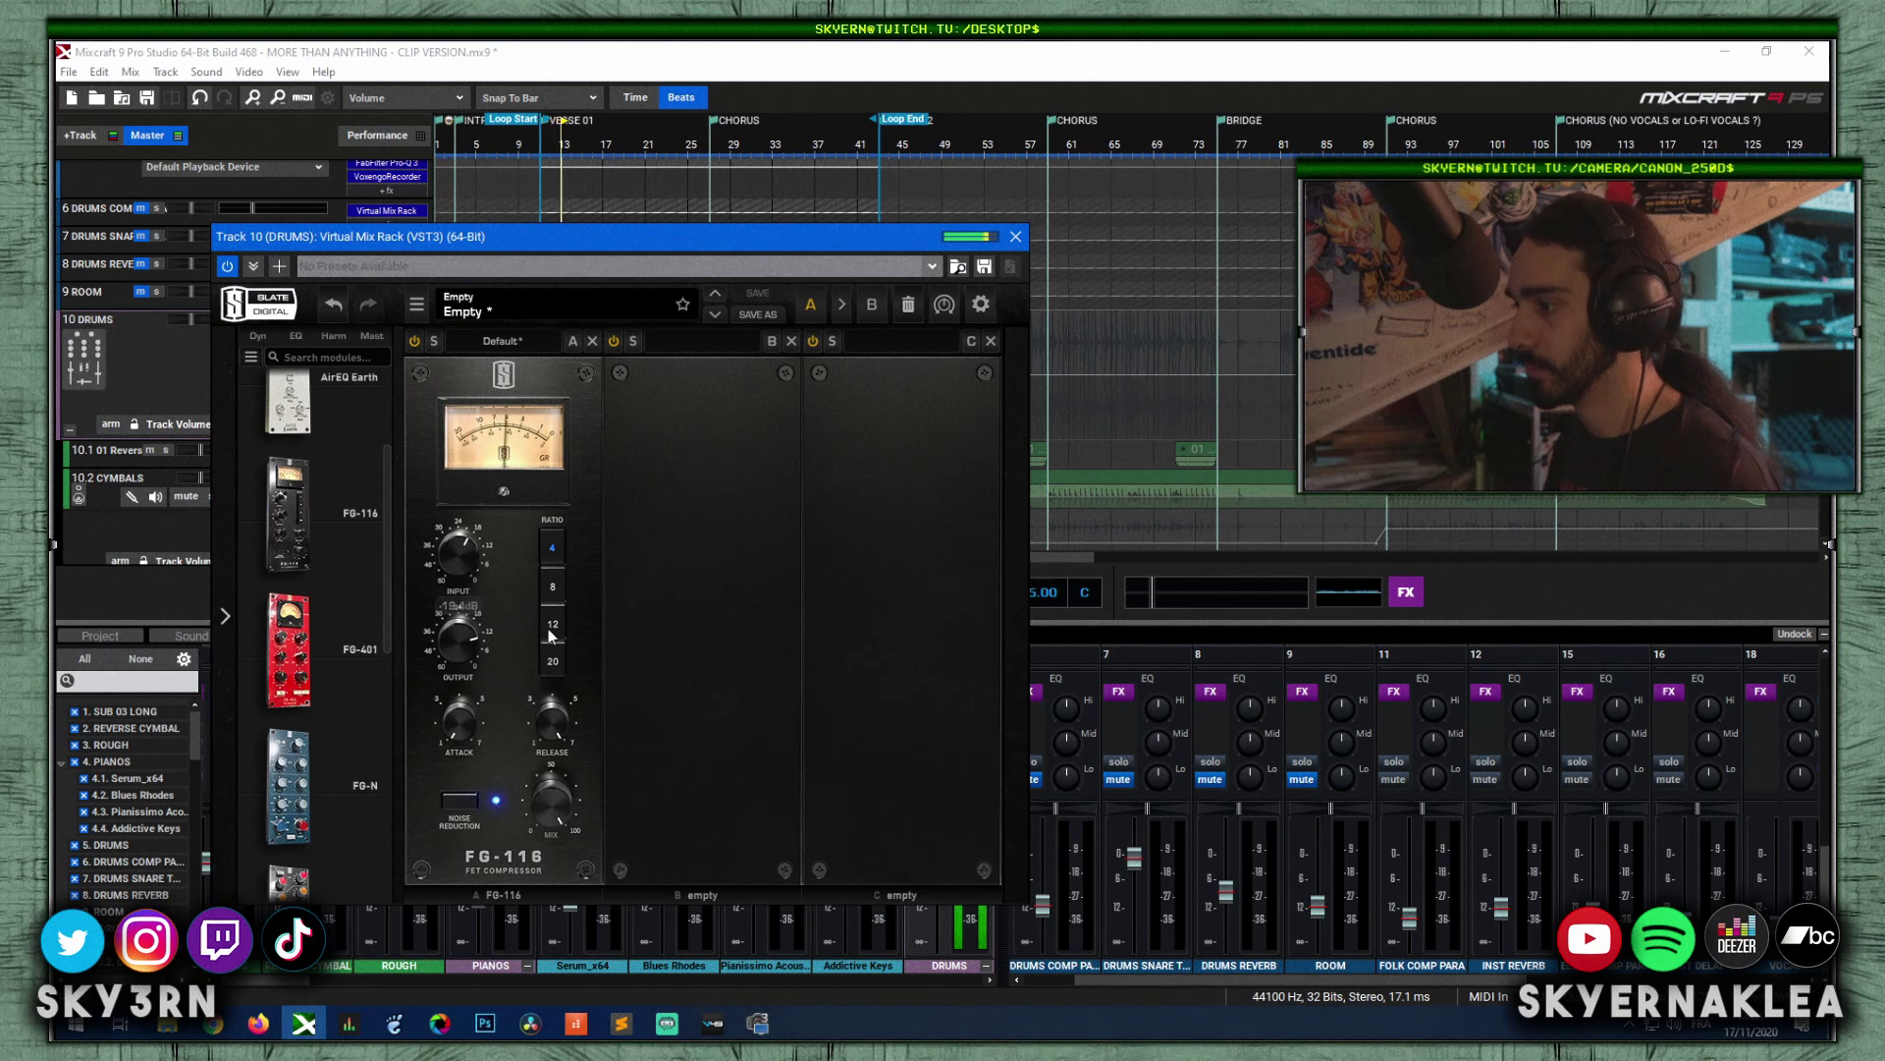
Step: Set the FG-116 ratio to 8, raise its output level and turn its attack up to about 6.8
{"action": "left_click", "coordinate": [553, 587]}
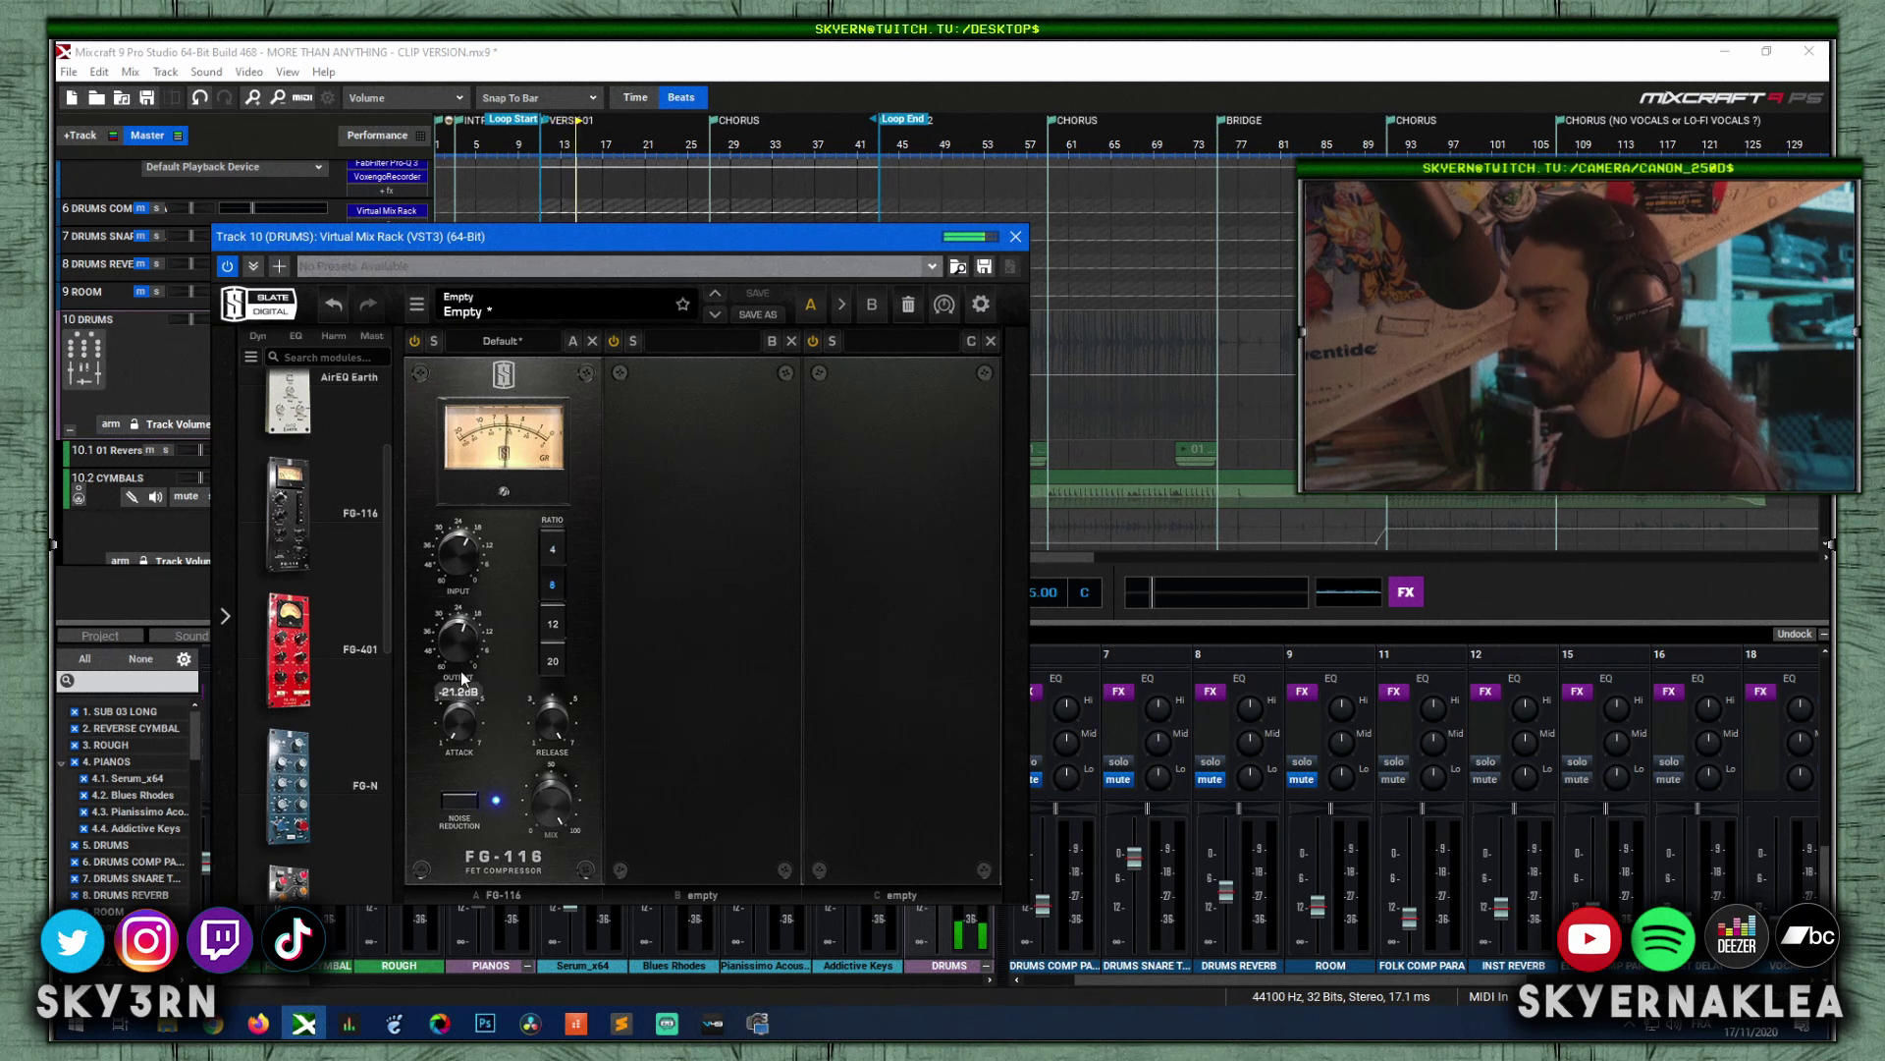
{"action": "scroll", "coordinate": [457, 624], "scroll_direction": "up", "scroll_amount": 5}
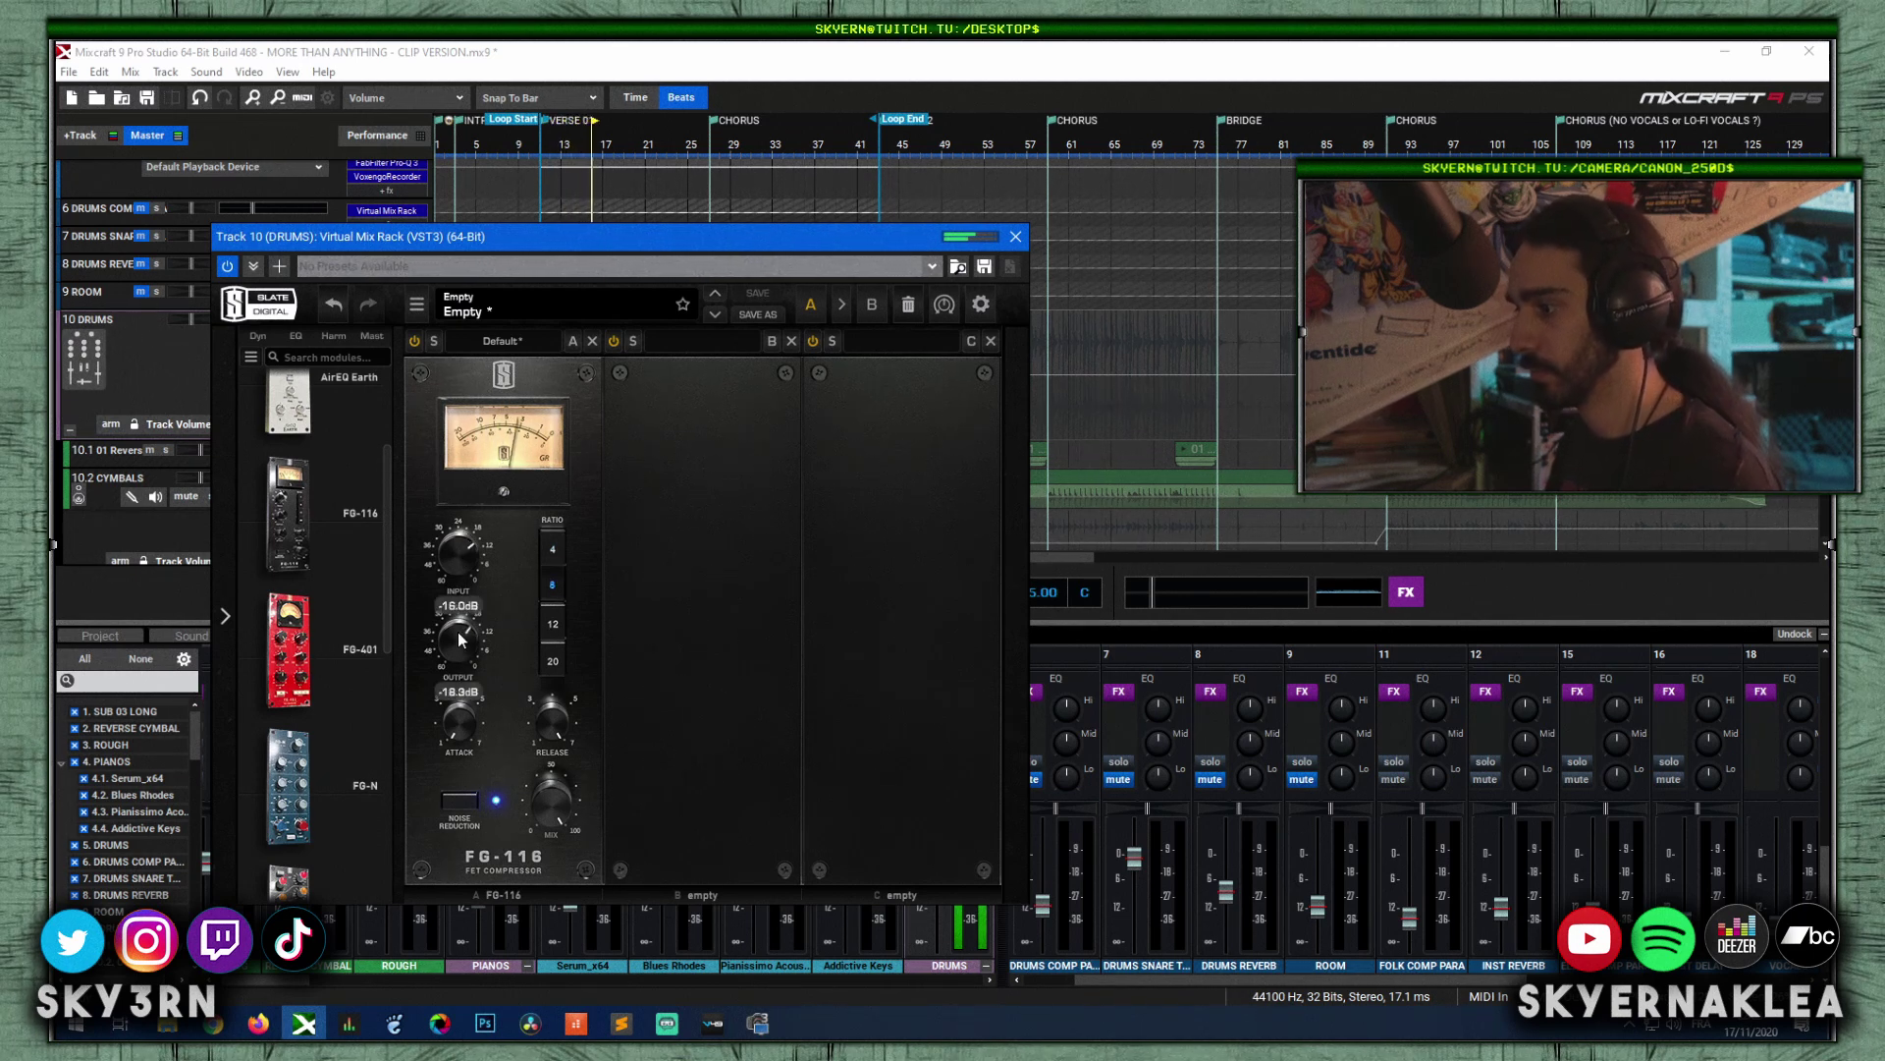
{"action": "scroll", "coordinate": [456, 723], "scroll_direction": "up", "scroll_amount": 2}
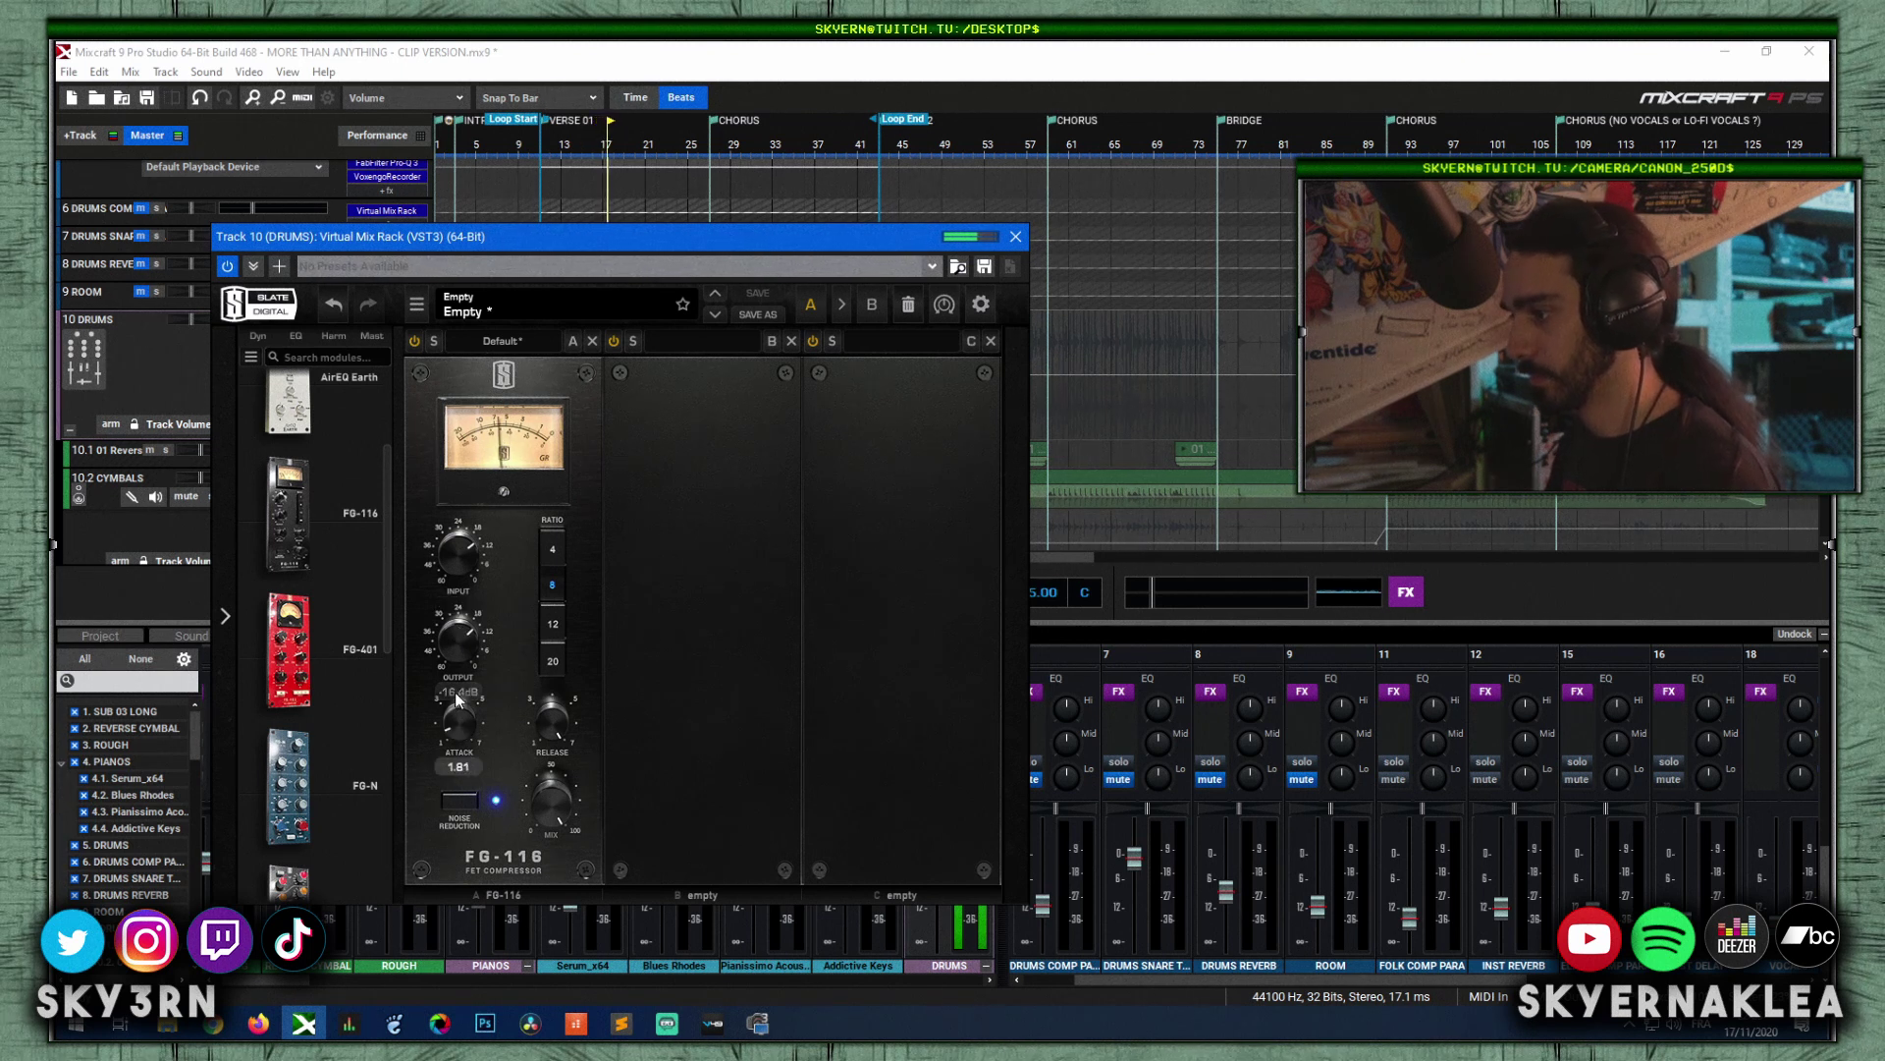
{"action": "scroll", "coordinate": [458, 723], "scroll_direction": "up", "scroll_amount": 4}
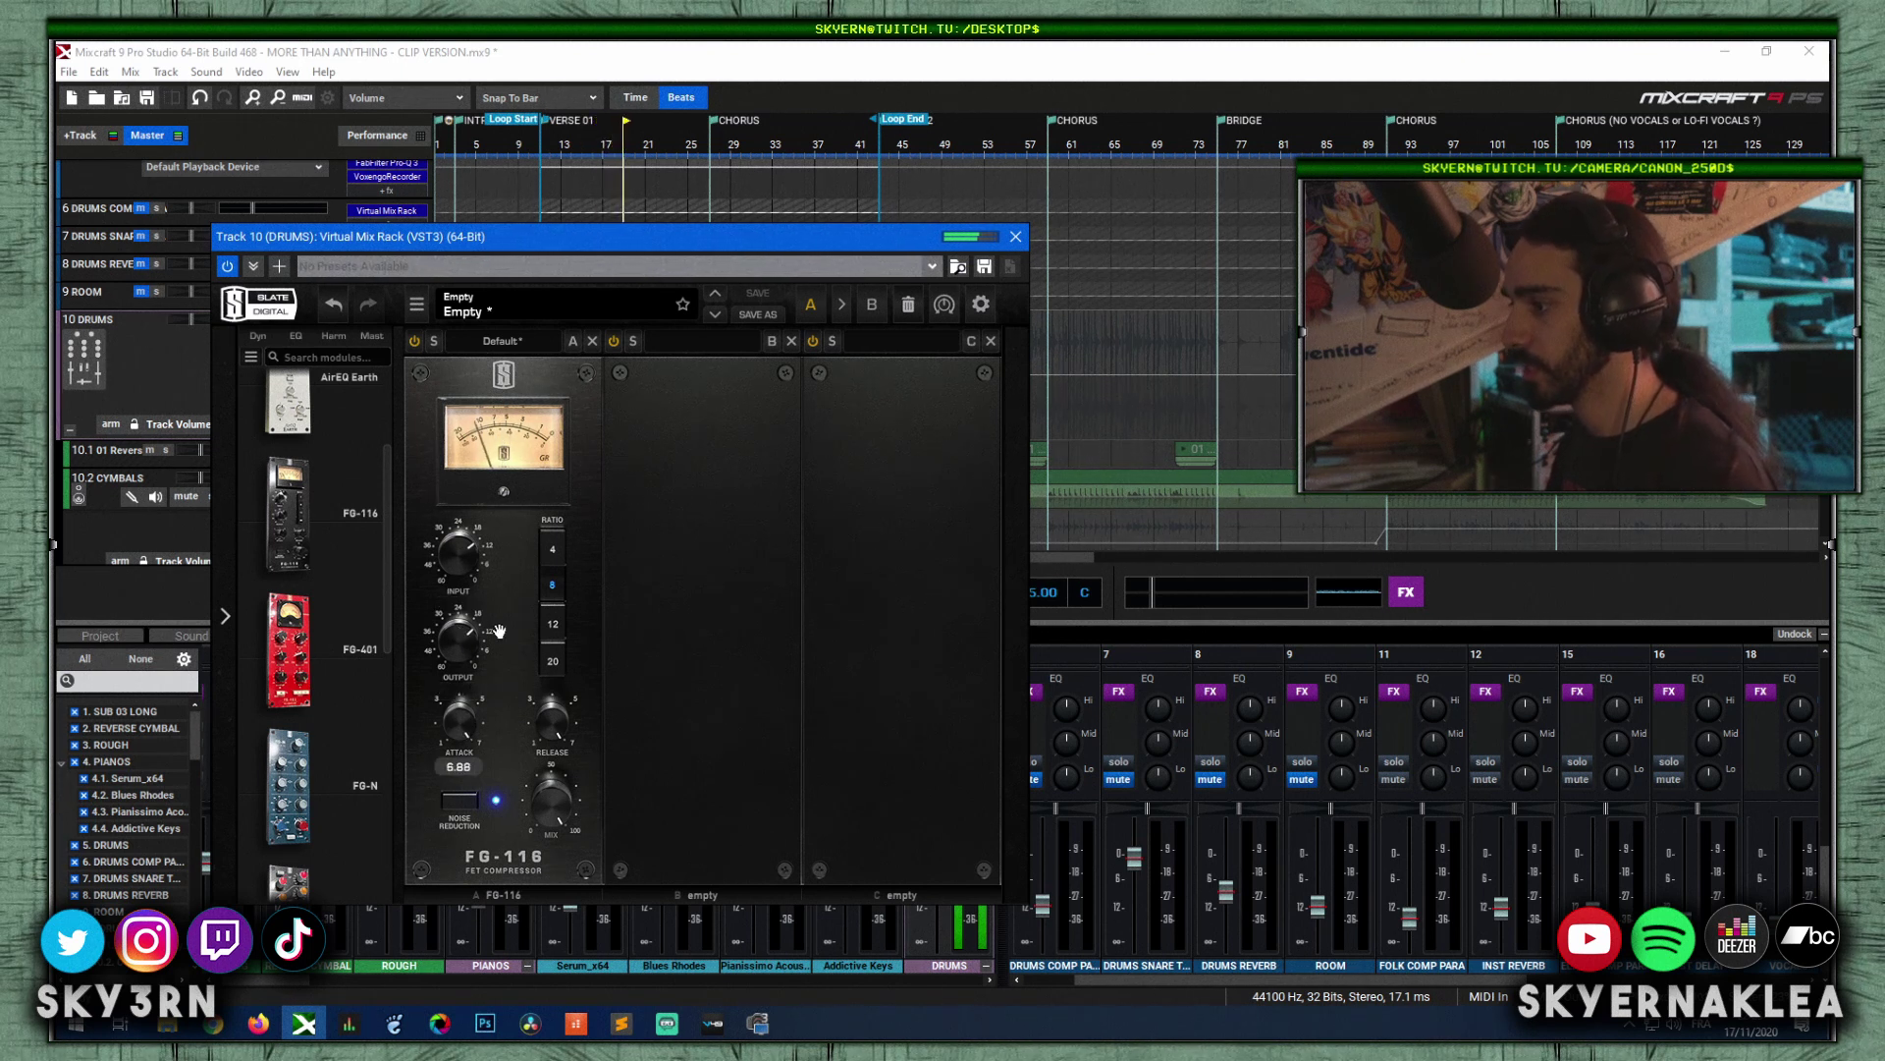
{"action": "scroll", "coordinate": [544, 723], "scroll_direction": "up", "scroll_amount": 2}
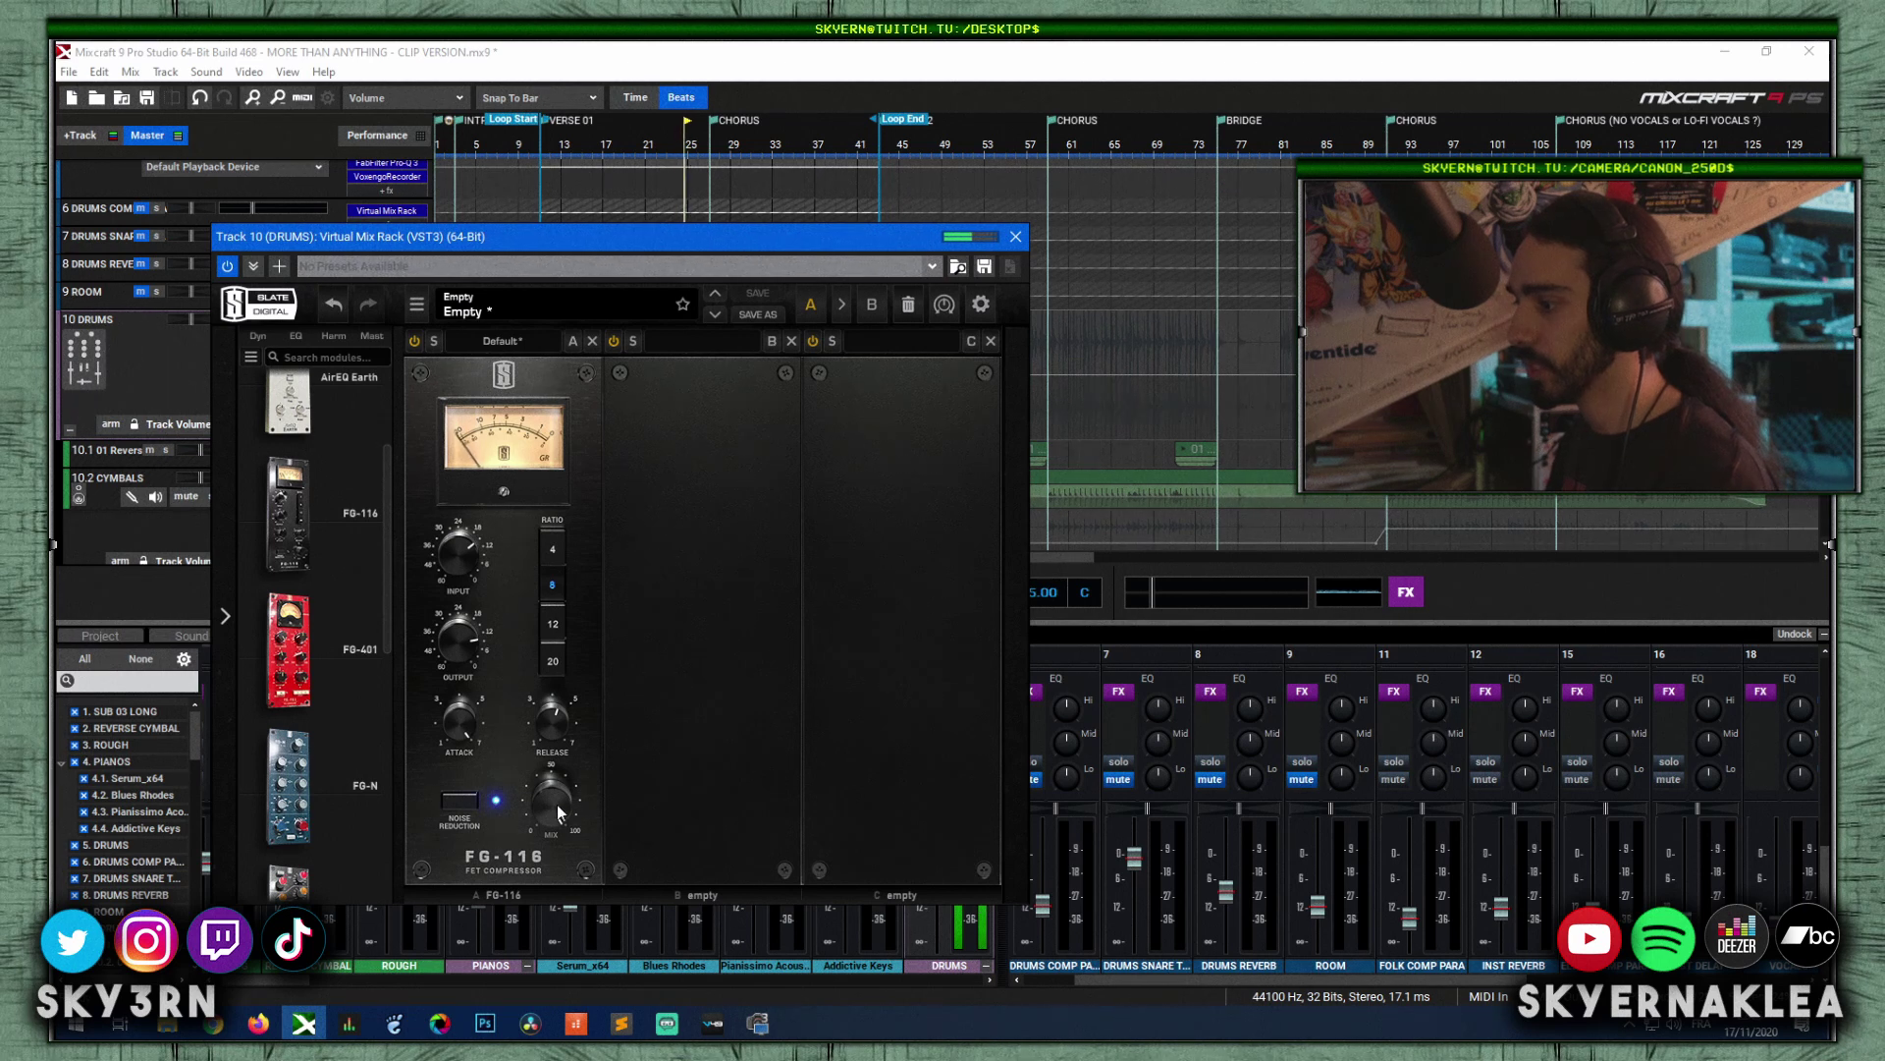
Step: Switch the FG-116 ratio to 20 and lower its mix to about 35%
{"action": "left_click_drag", "start_coordinate": [550, 823], "coordinate": [557, 896]}
{"action": "left_click", "coordinate": [552, 663]}
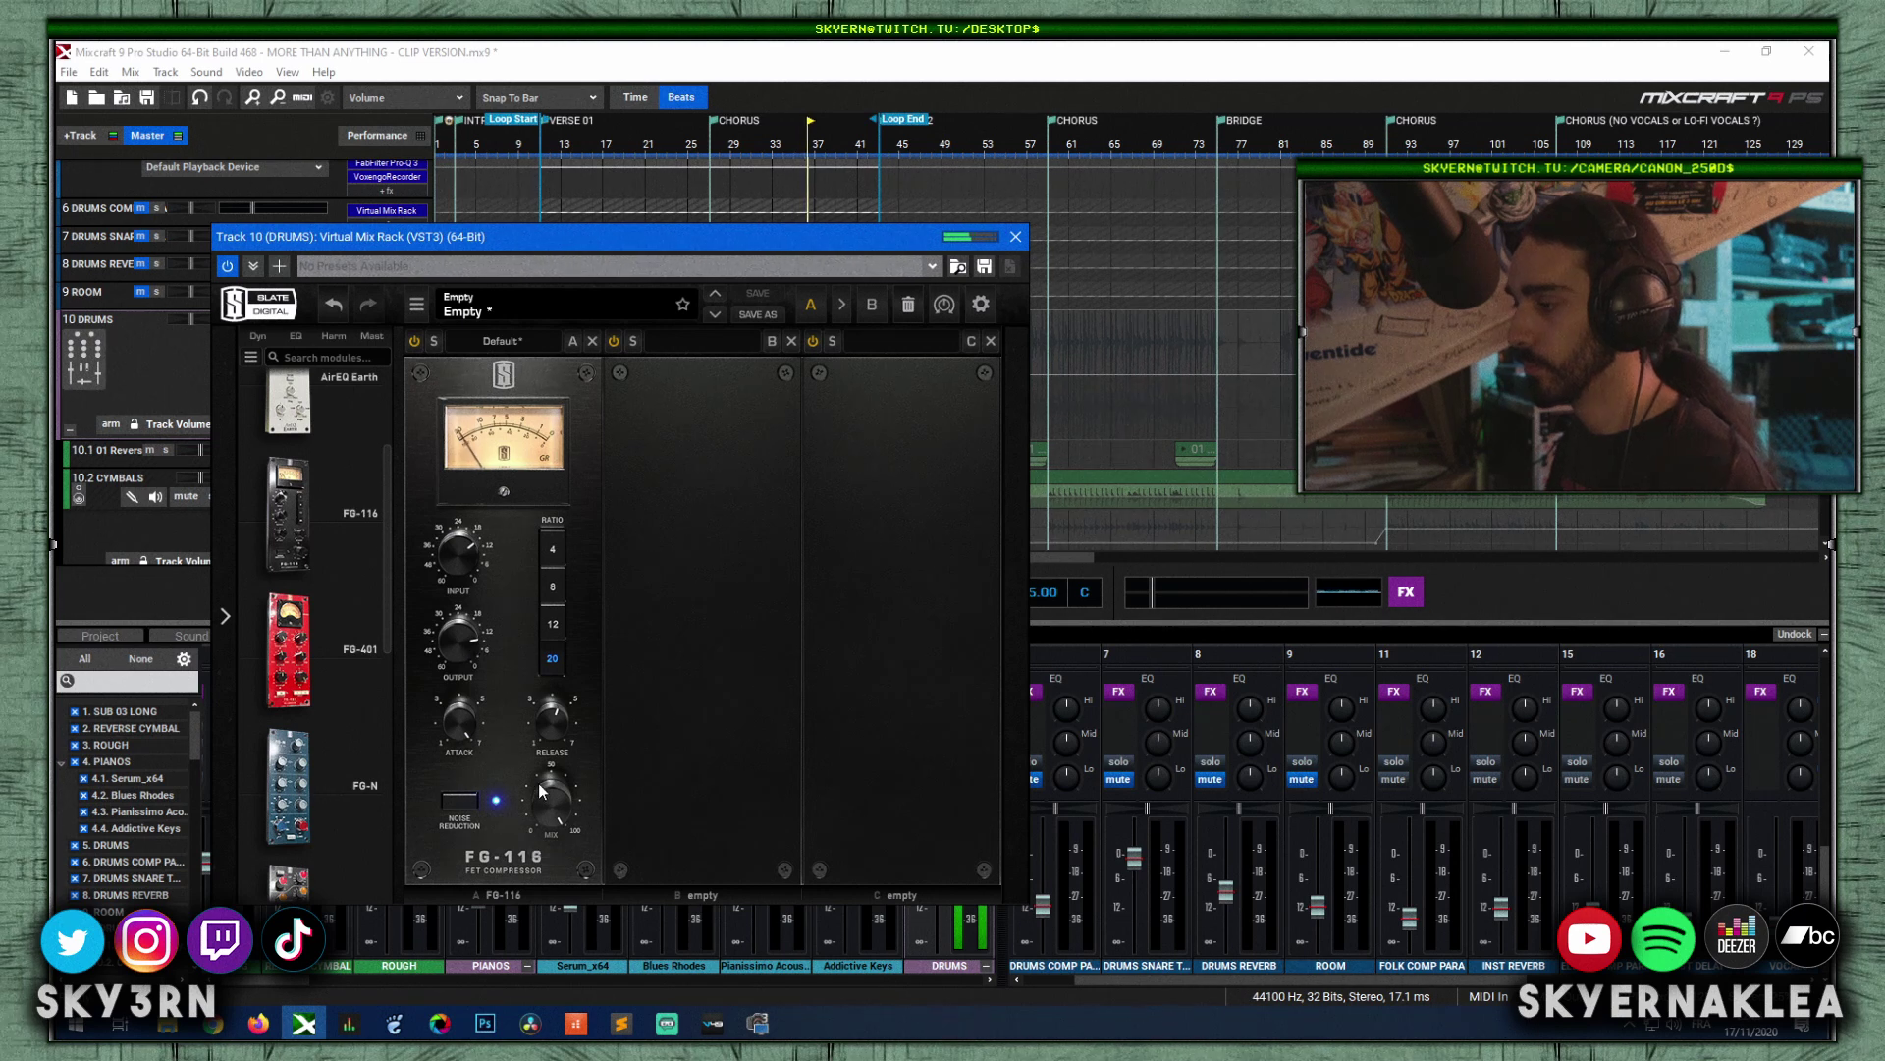
{"action": "left_click_drag", "start_coordinate": [553, 813], "coordinate": [548, 884]}
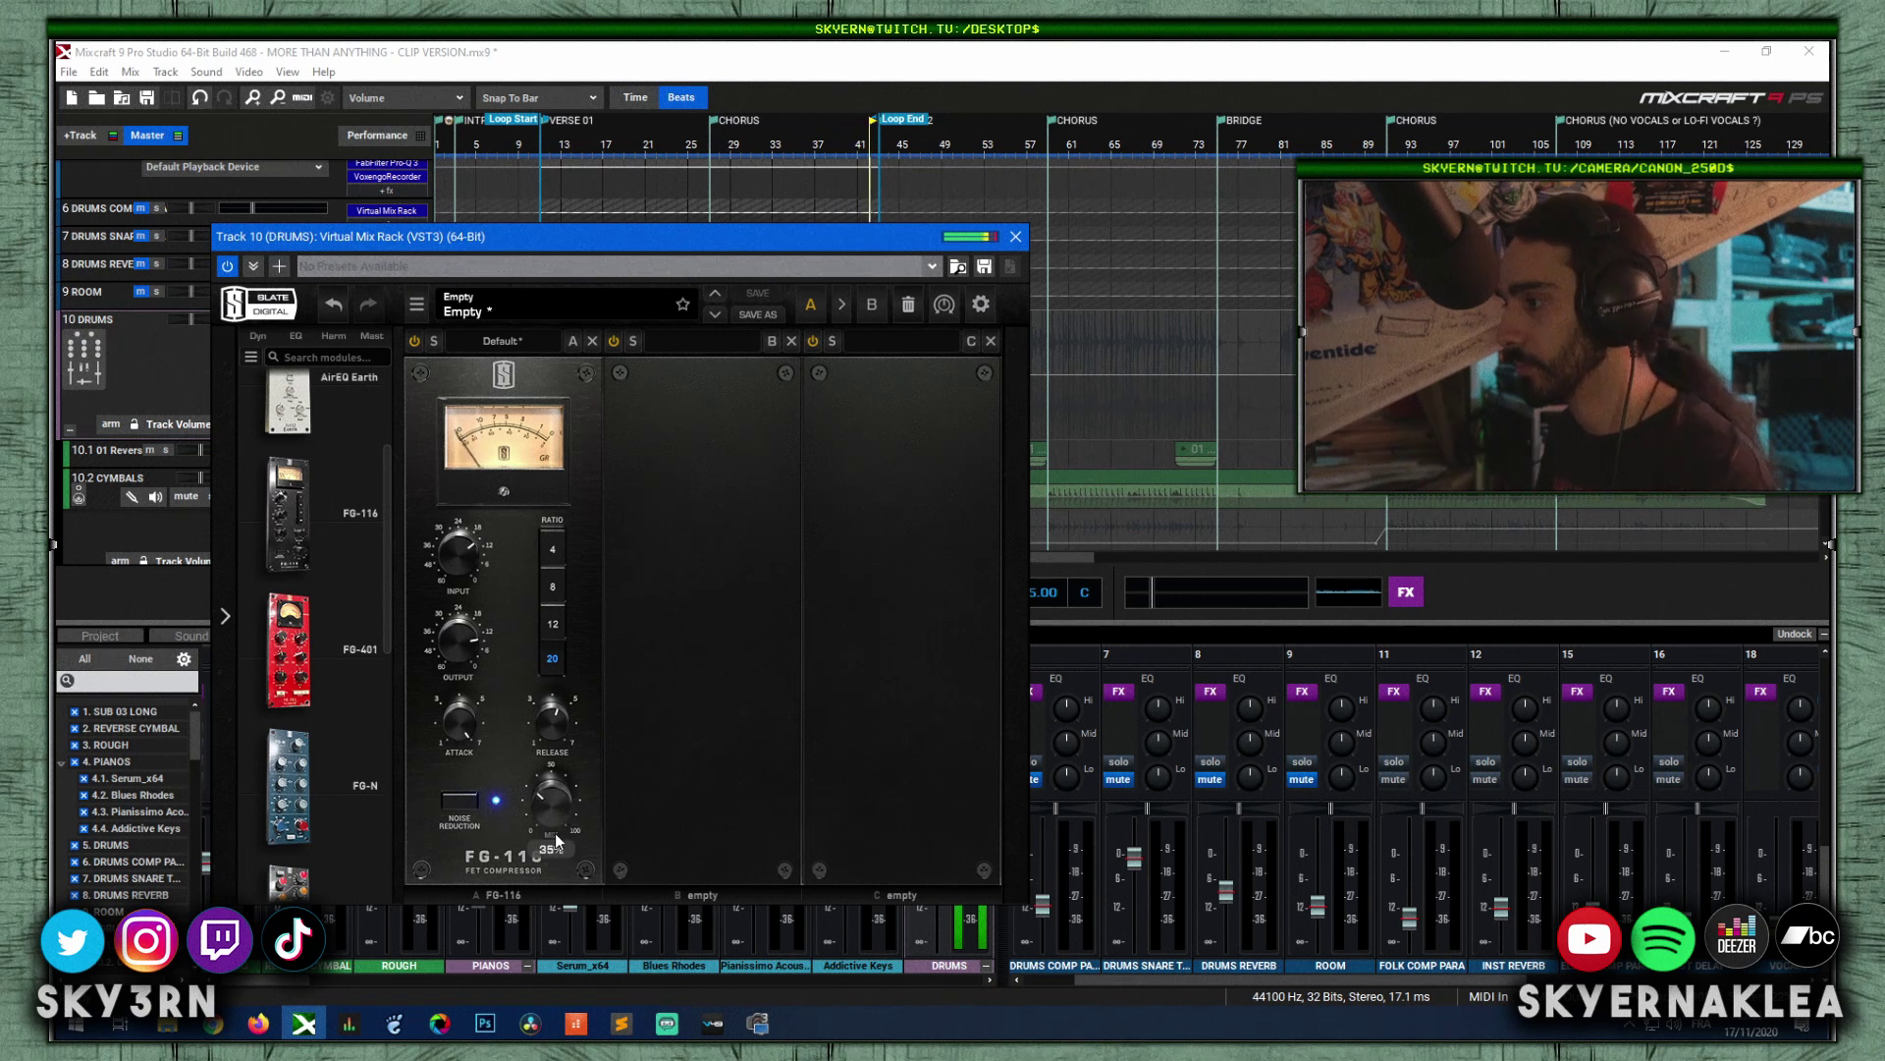
Step: Replace the FG-116 with the FG-401 compressor in slot A and switch its circuit setting
{"action": "left_click", "coordinate": [591, 340]}
{"action": "double_click", "coordinate": [312, 645]}
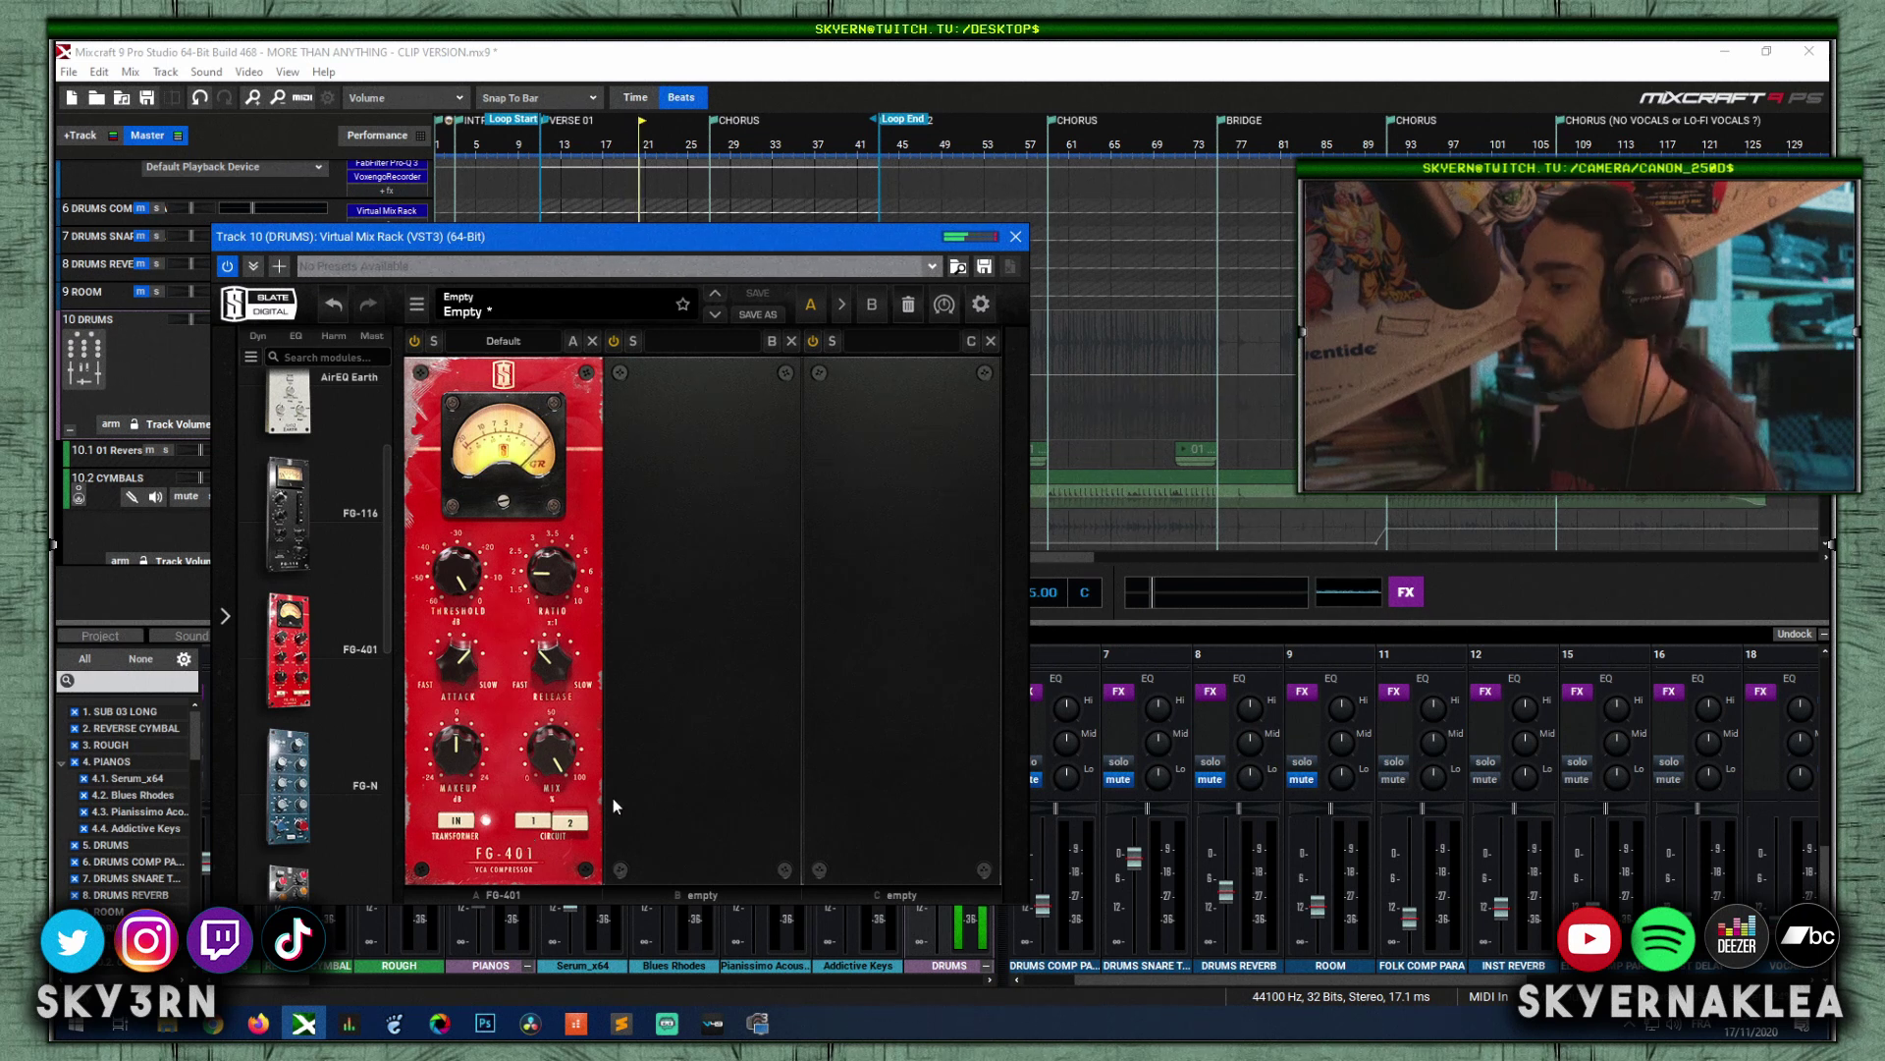
{"action": "left_click", "coordinate": [569, 825]}
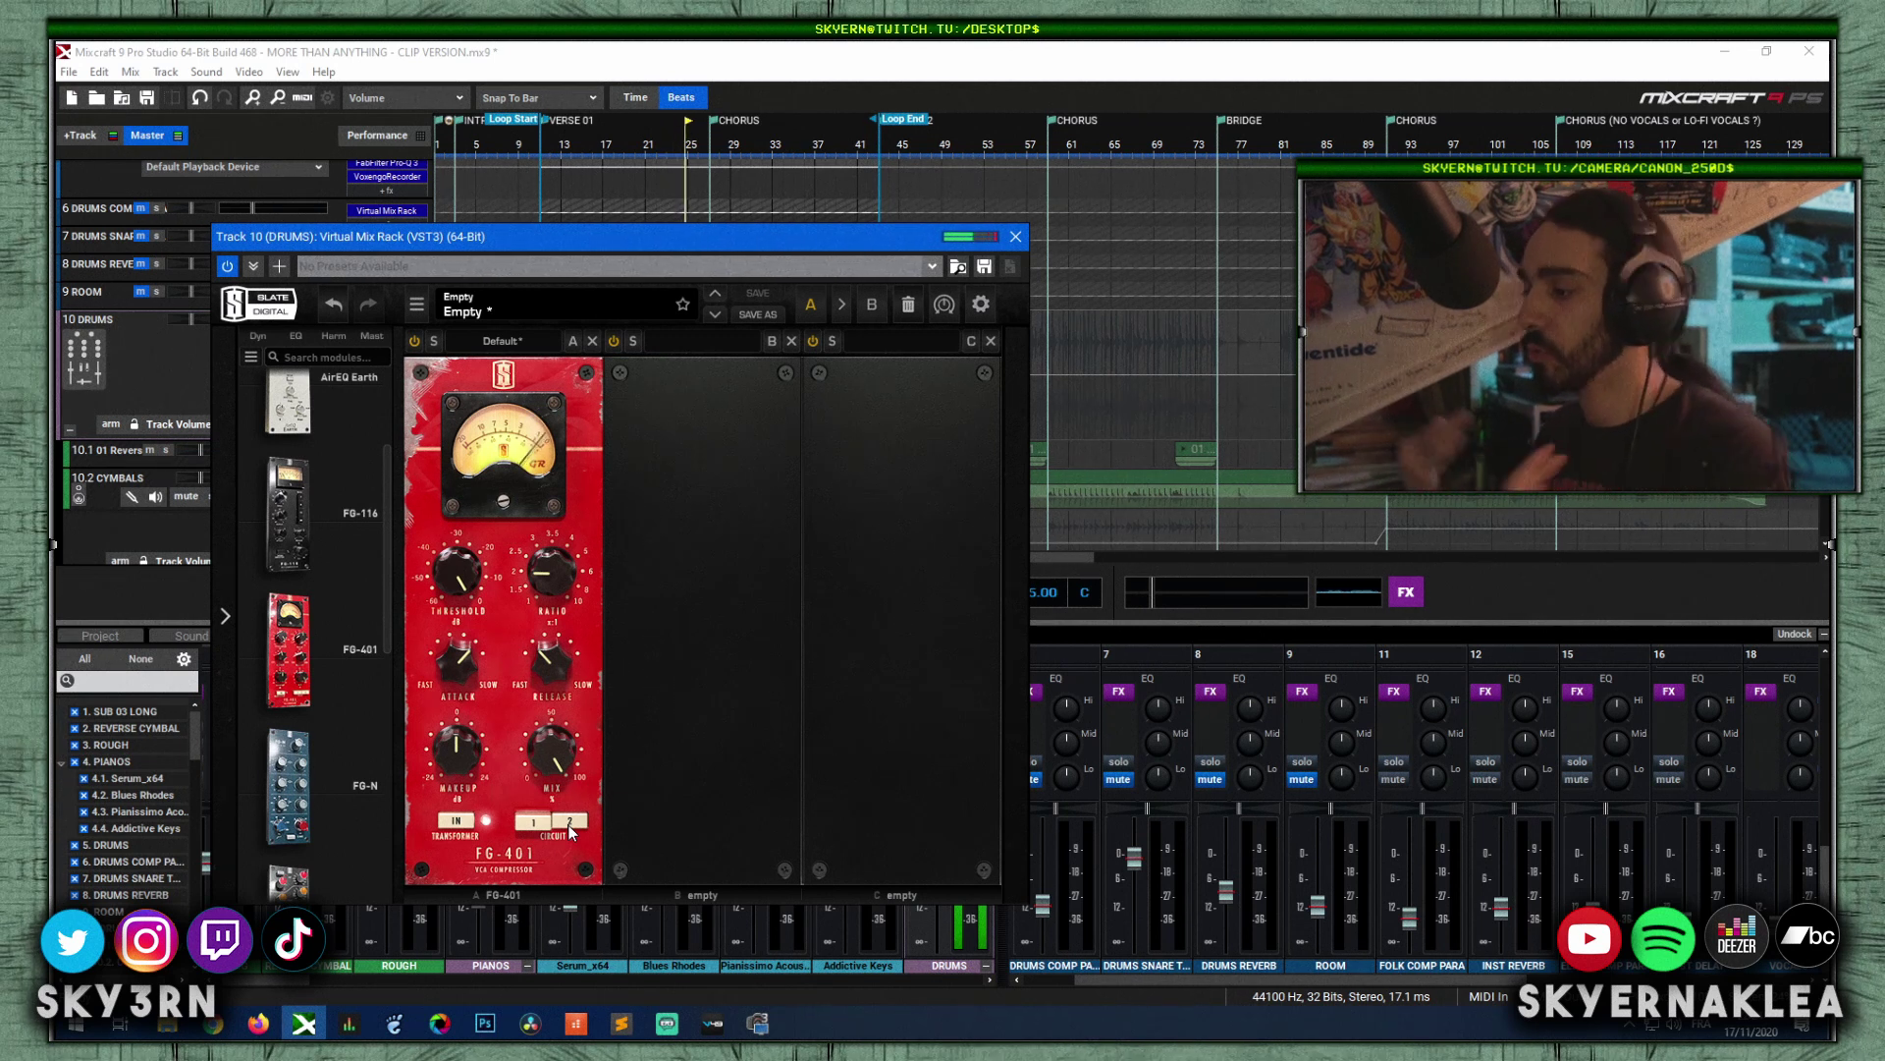
Step: Set the FG-401 attack to 1 and threshold to about -22 dB, with a slower release and a higher ratio
{"action": "left_click_drag", "start_coordinate": [452, 656], "coordinate": [433, 776]}
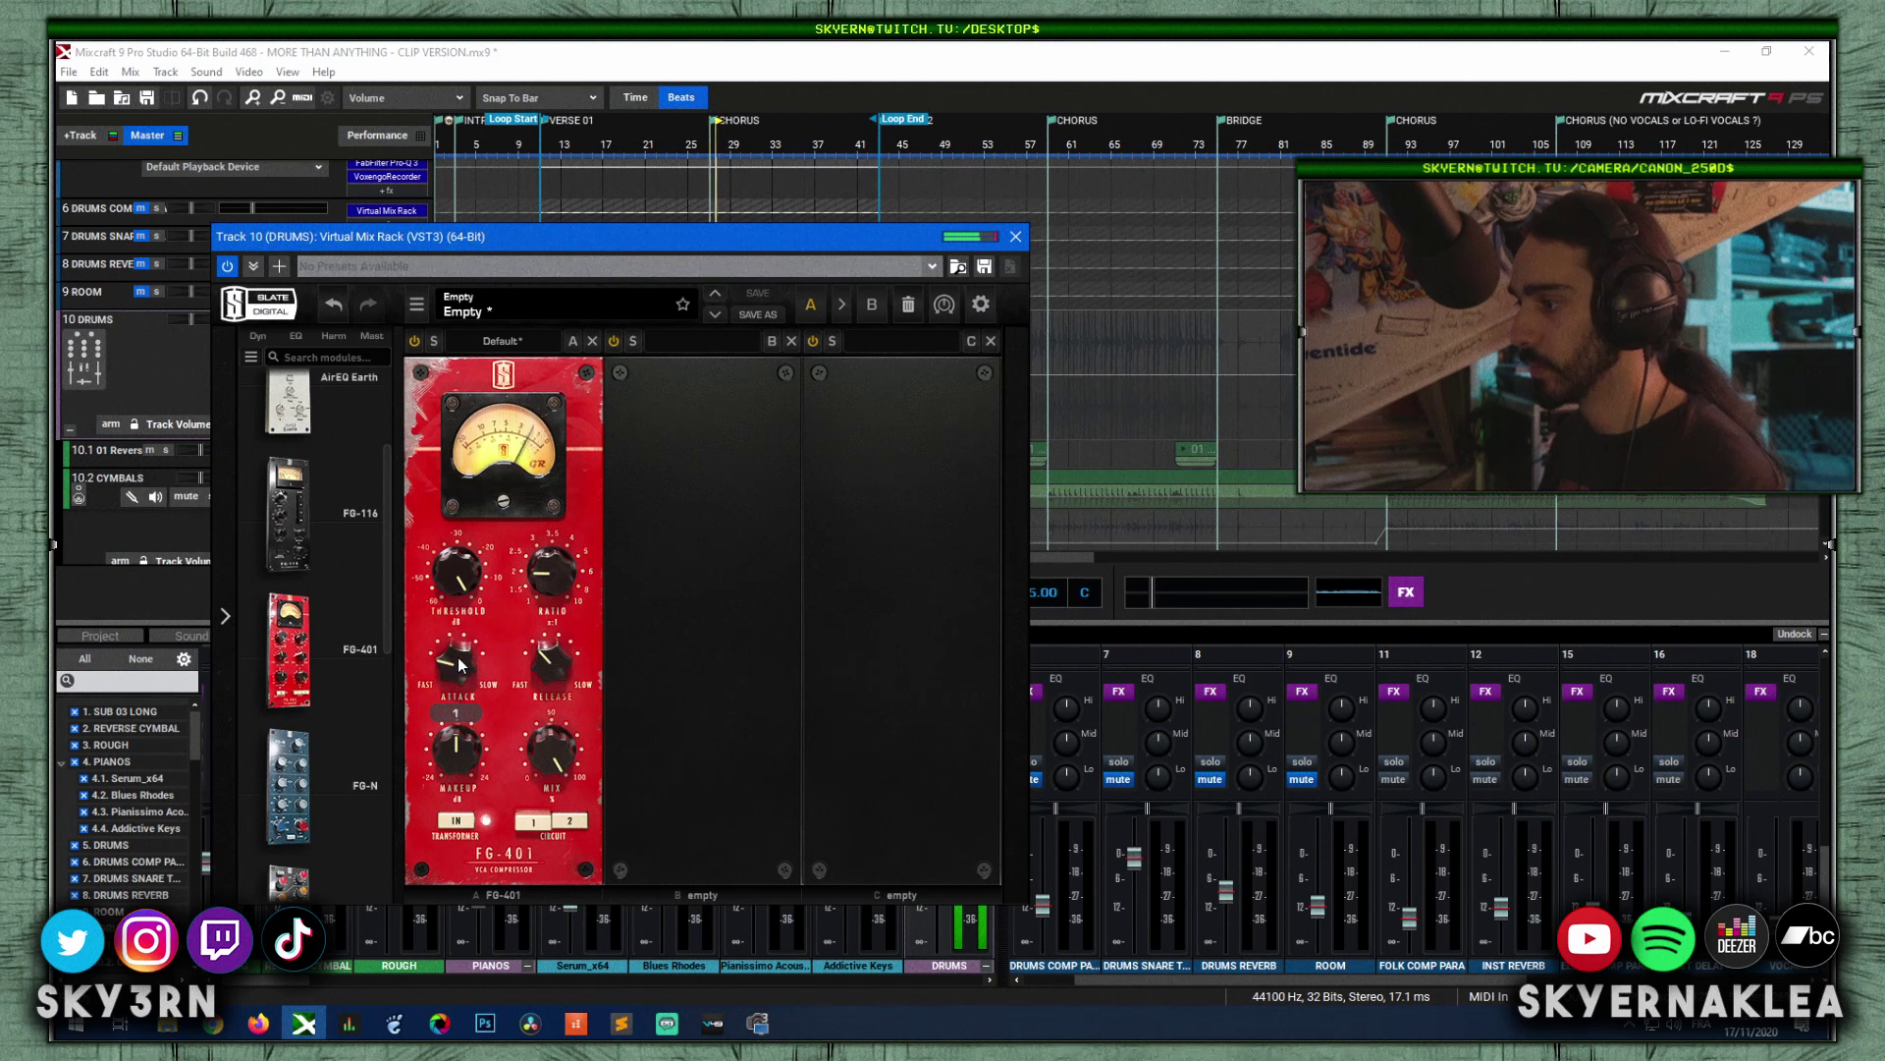
{"action": "left_click_drag", "start_coordinate": [552, 663], "coordinate": [556, 628]}
{"action": "left_click_drag", "start_coordinate": [458, 574], "coordinate": [450, 622]}
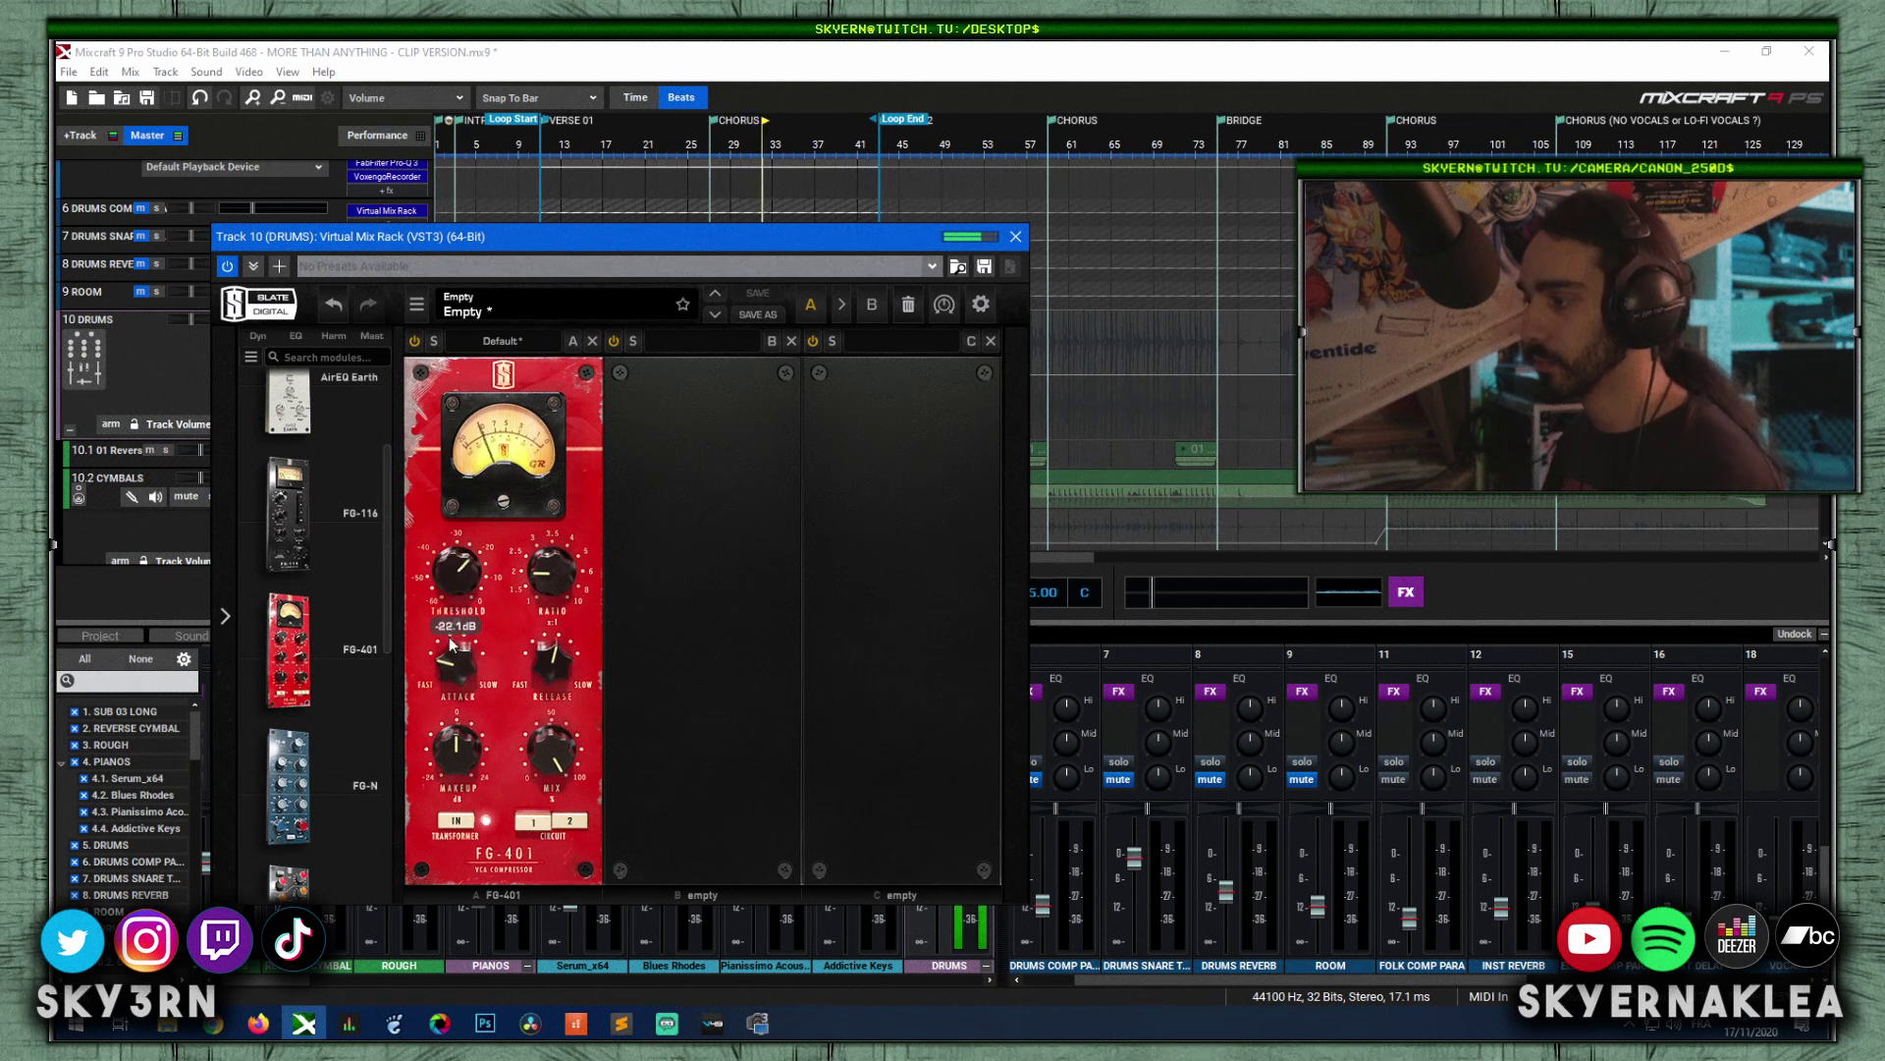
{"action": "mouse_move", "coordinate": [551, 580]}
{"action": "left_mouse_down"}
{"action": "mouse_move", "coordinate": [550, 562]}
{"action": "mouse_move", "coordinate": [530, 587]}
{"action": "left_mouse_up"}
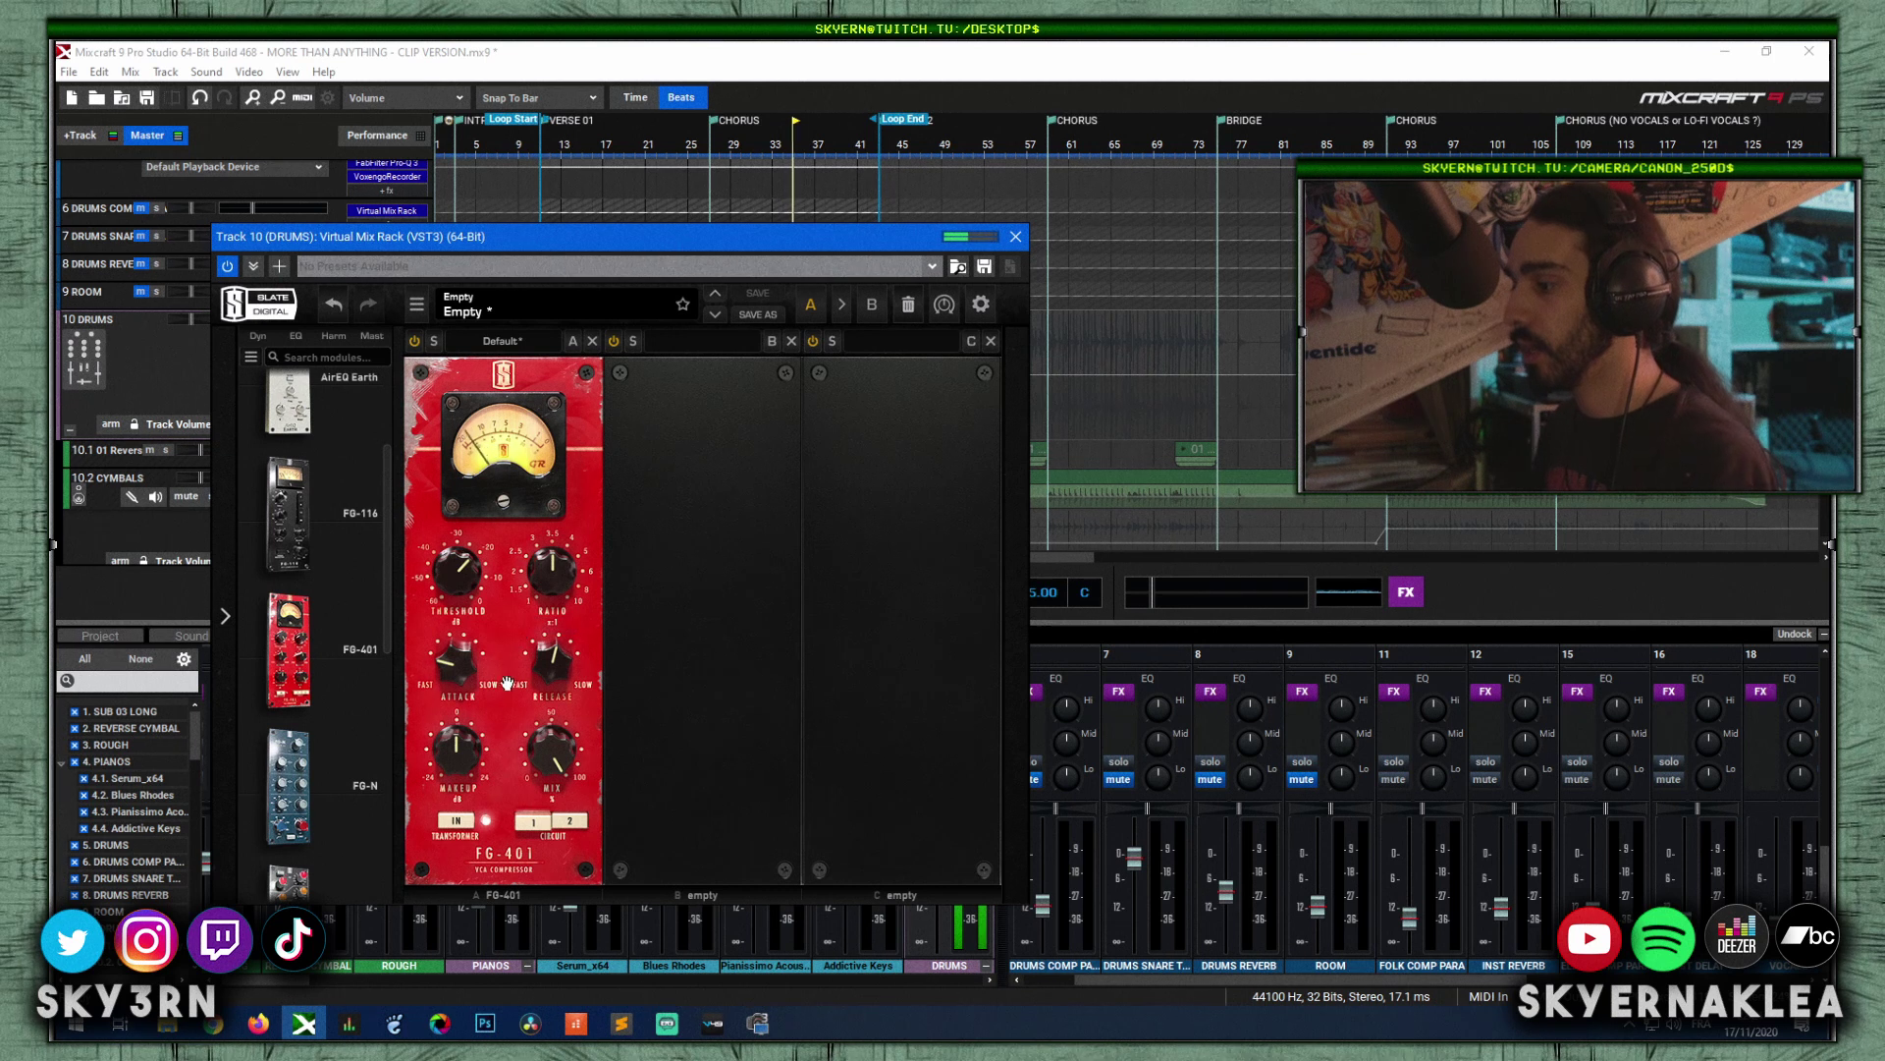
Step: Raise the makeup gain on the FG-401 in two passes
{"action": "left_click_drag", "start_coordinate": [457, 748], "coordinate": [457, 719]}
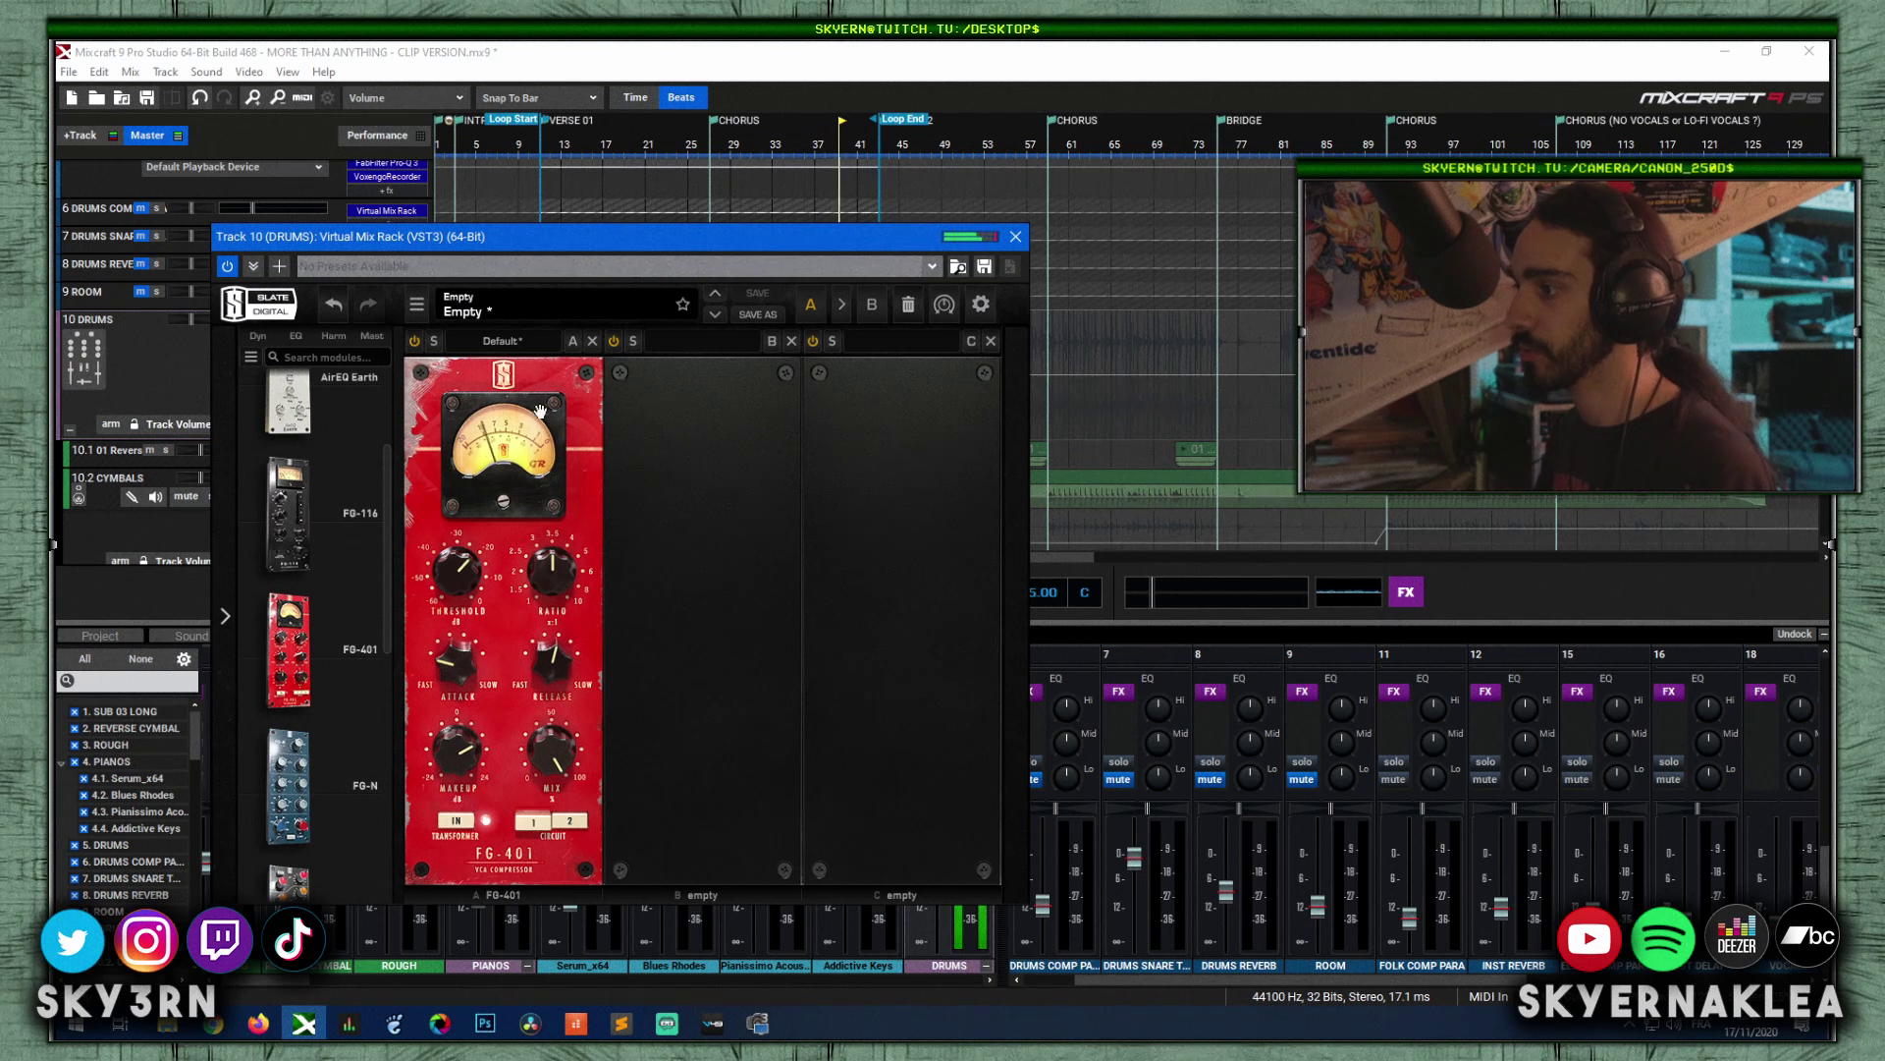
{"action": "left_click_drag", "start_coordinate": [456, 752], "coordinate": [456, 723]}
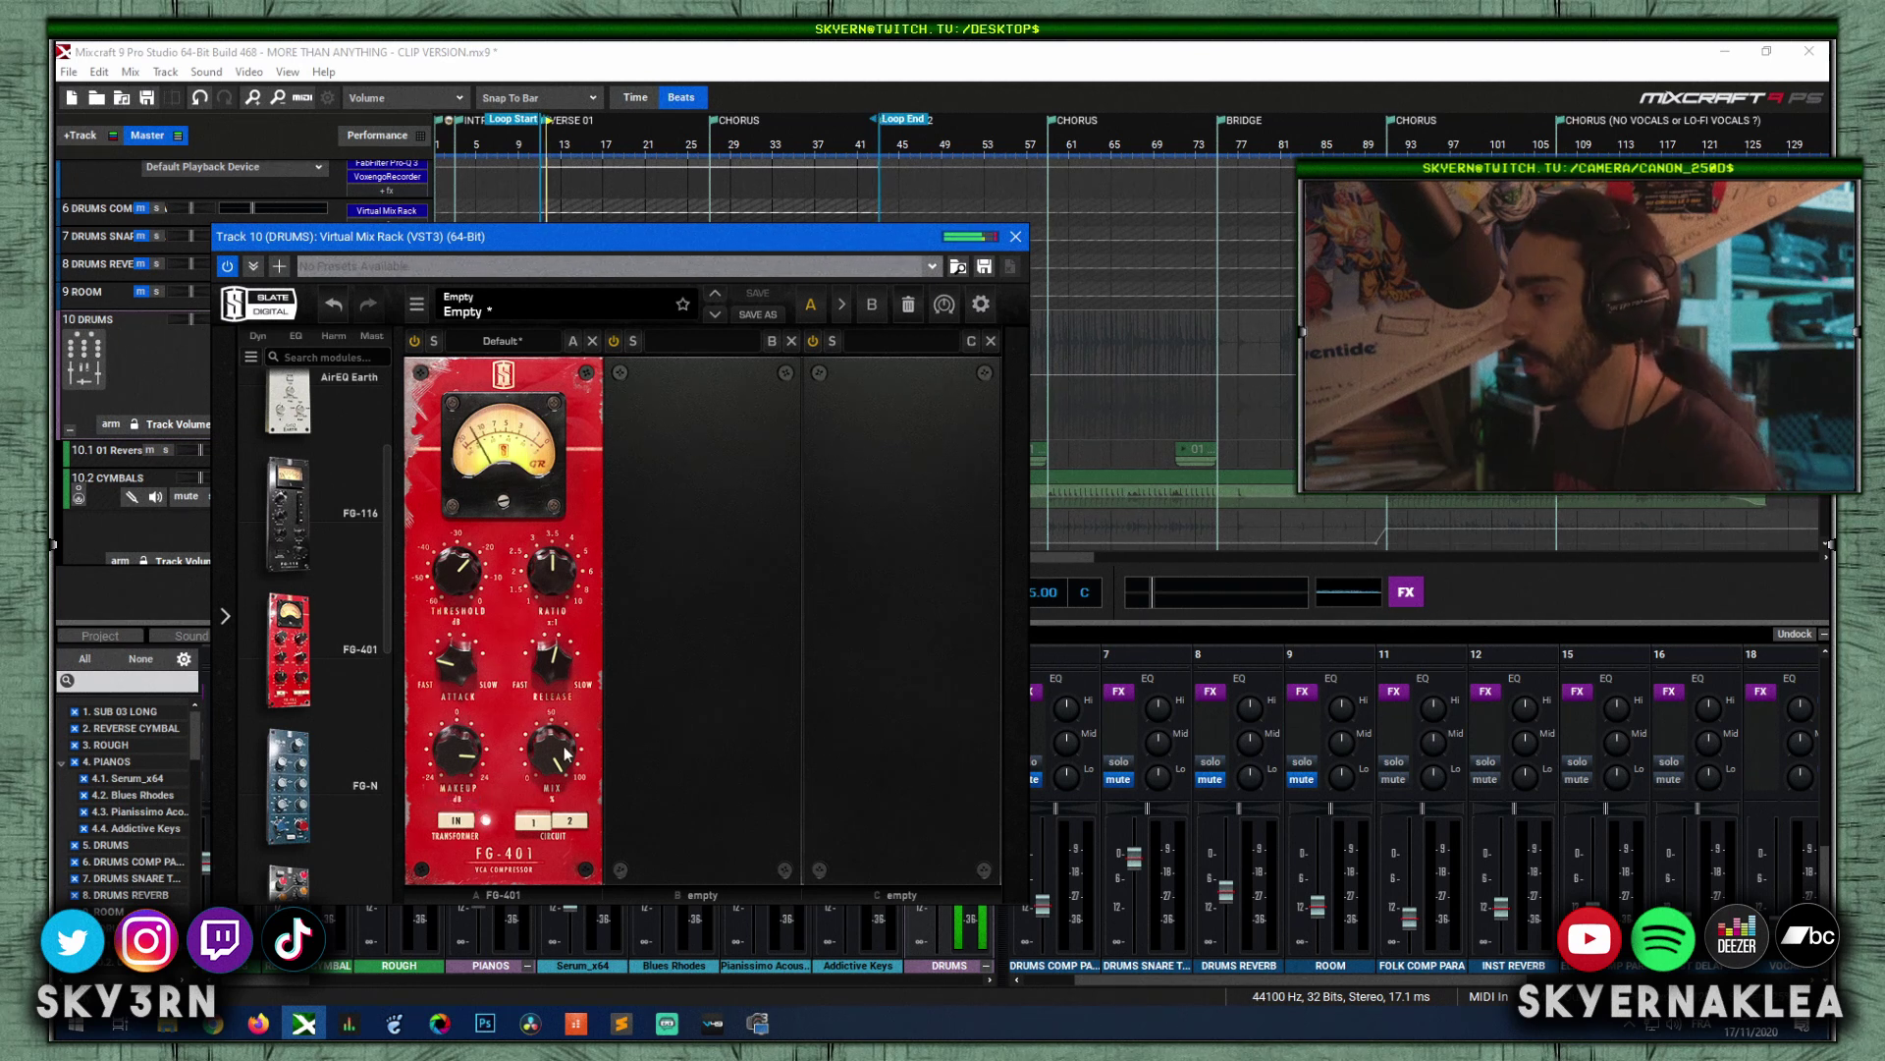
{"action": "left_click", "coordinate": [556, 761]}
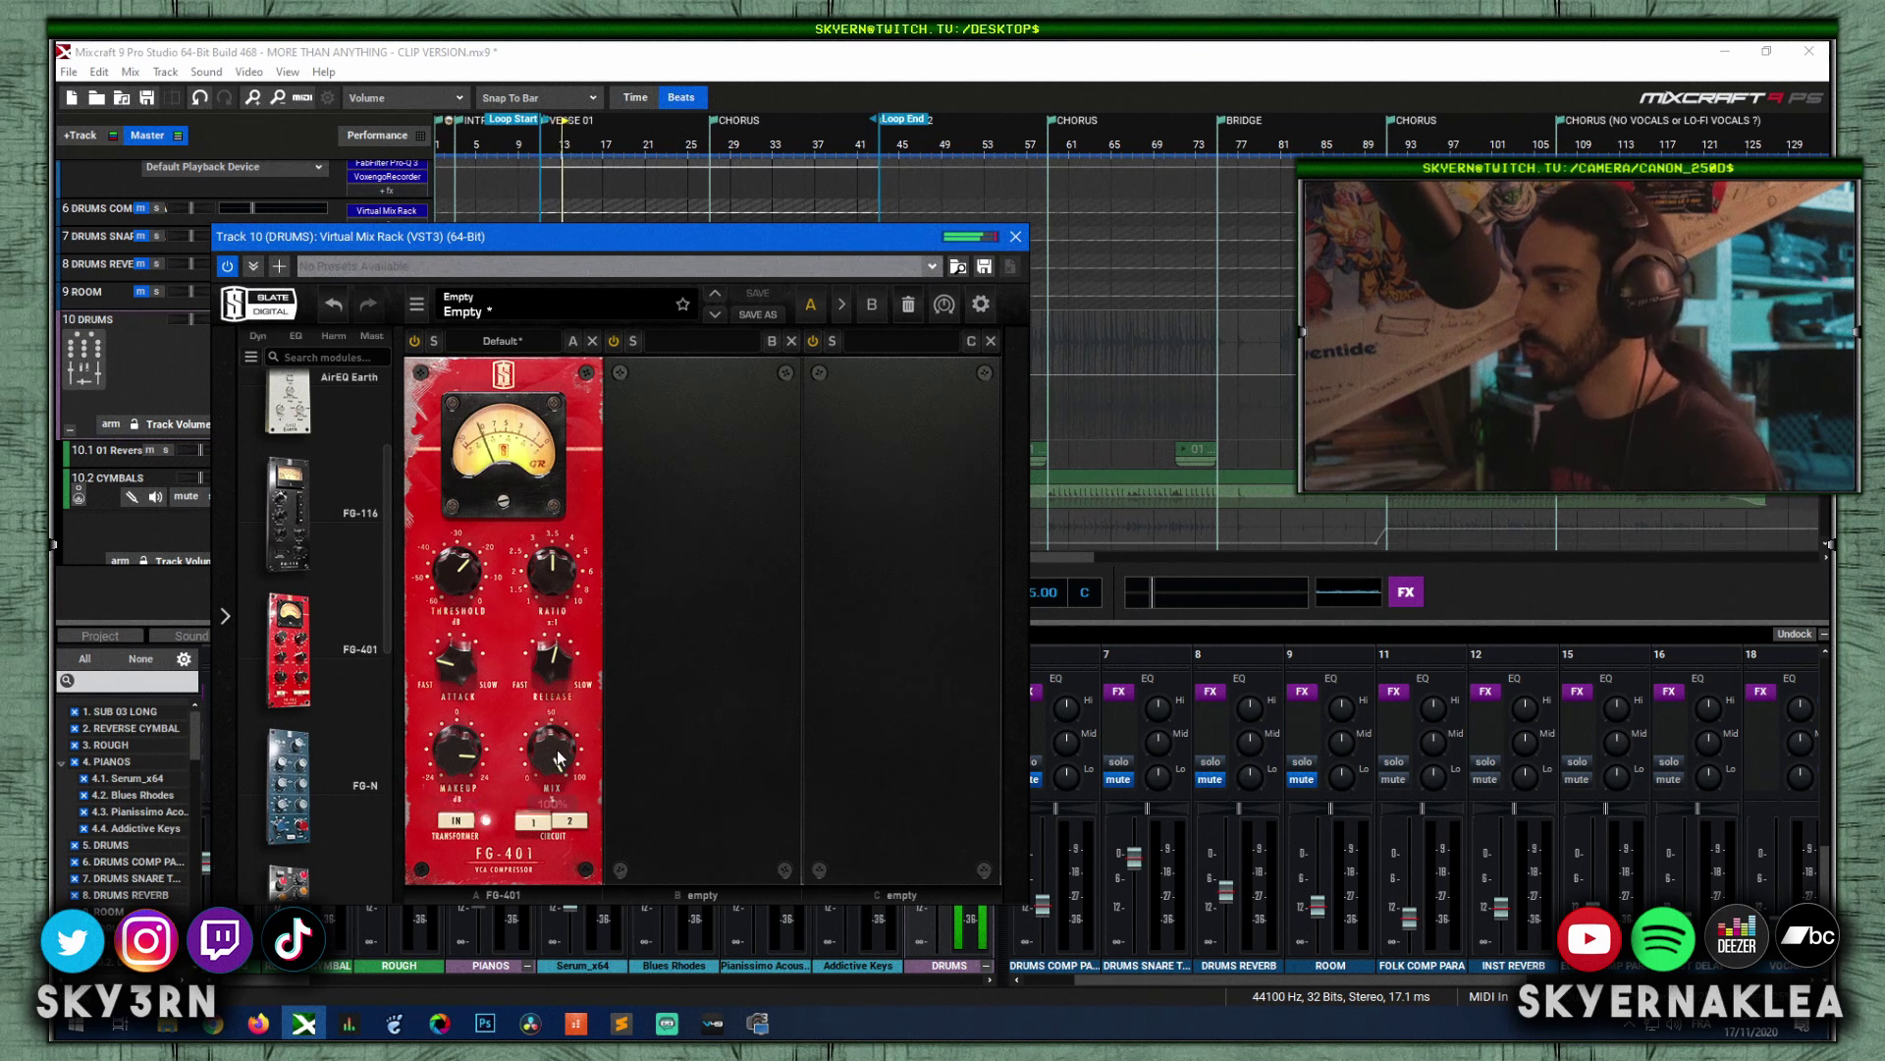
Step: Lower the FG-401 mix to 50% and bring it back up to 100%
{"action": "left_click_drag", "start_coordinate": [551, 754], "coordinate": [540, 835]}
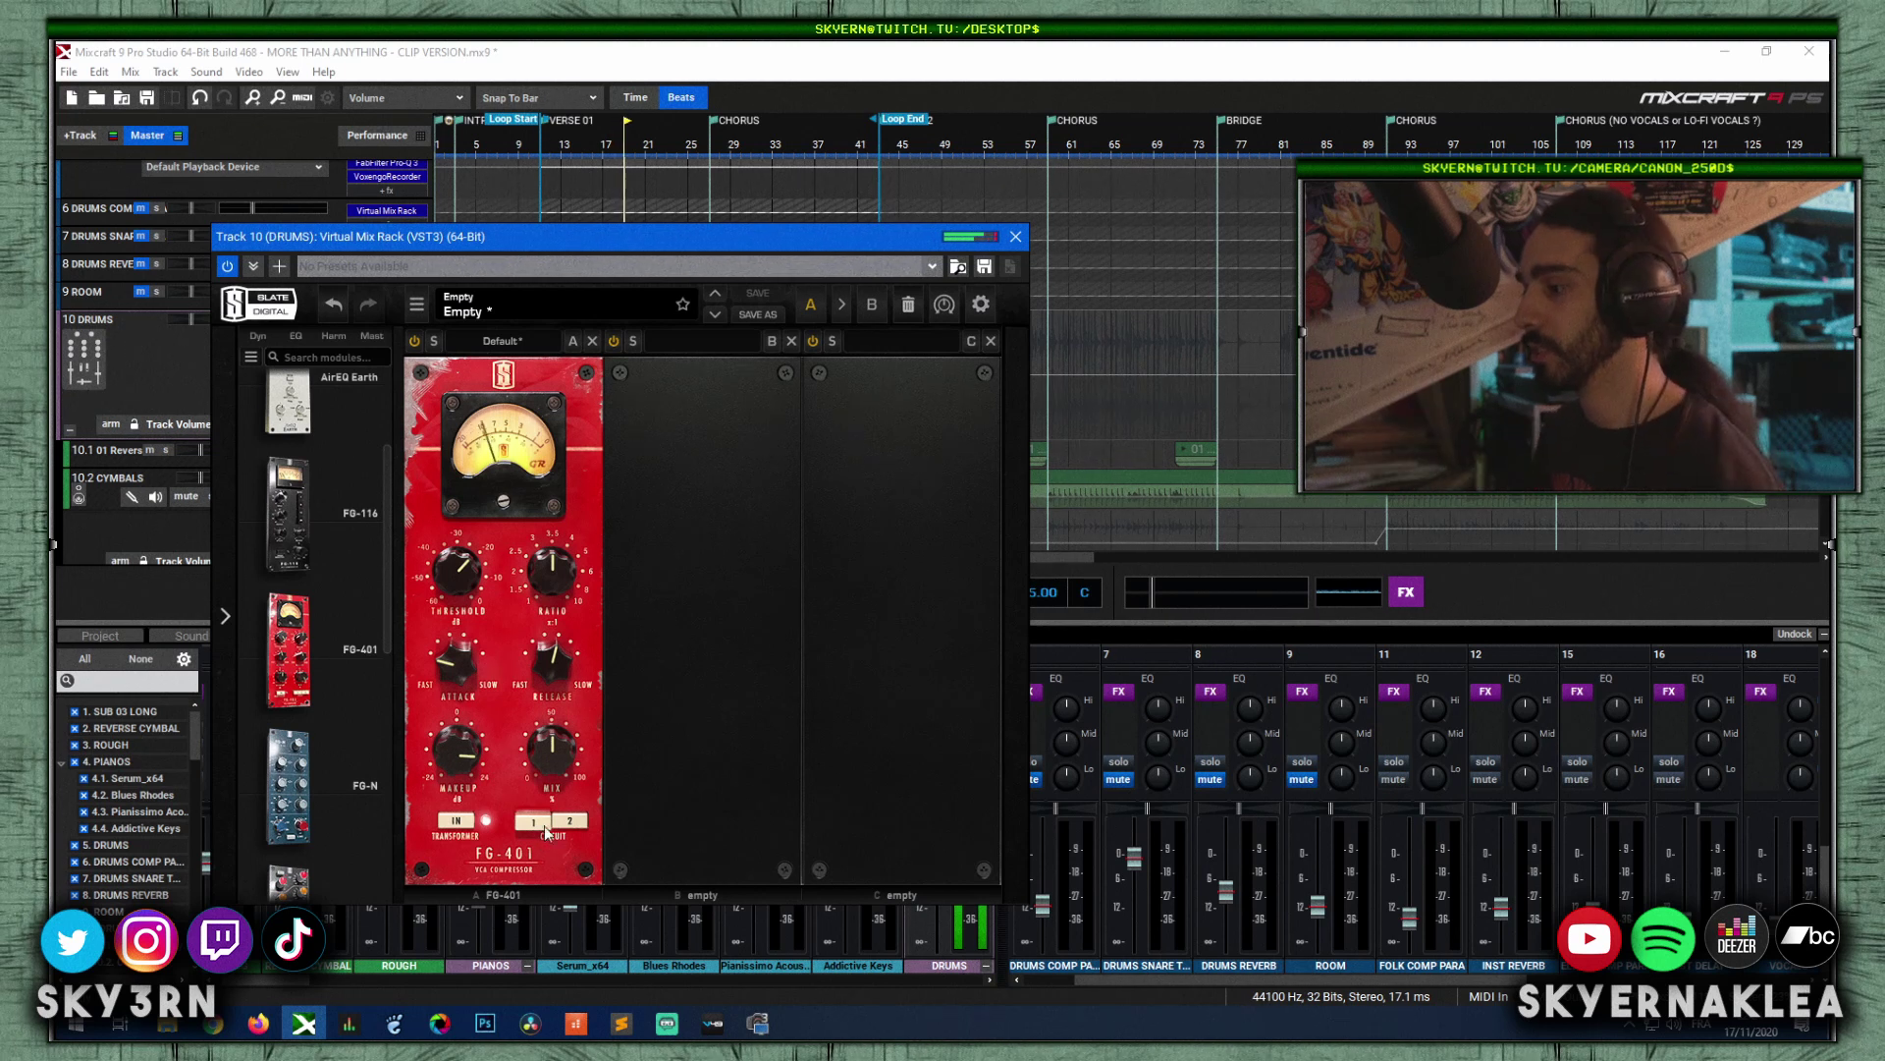
{"action": "mouse_move", "coordinate": [555, 764]}
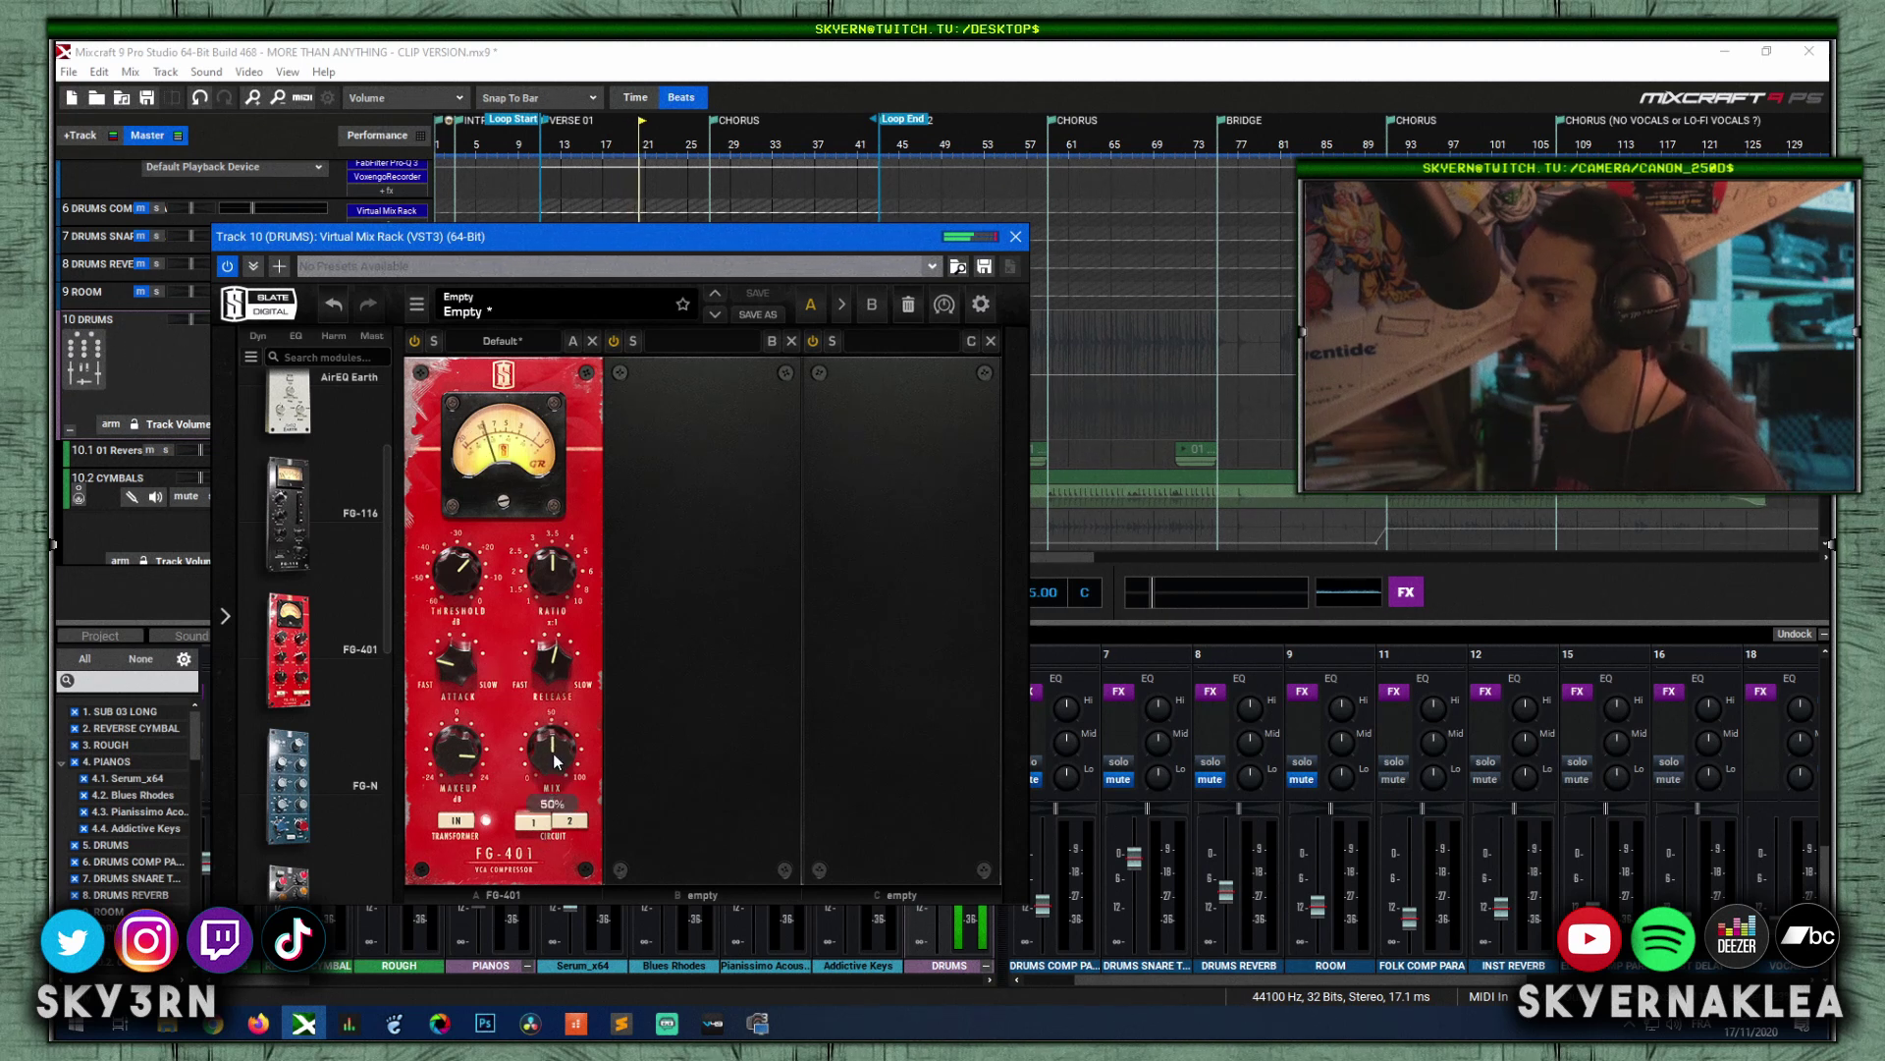
{"action": "left_click_drag", "start_coordinate": [555, 761], "coordinate": [542, 538]}
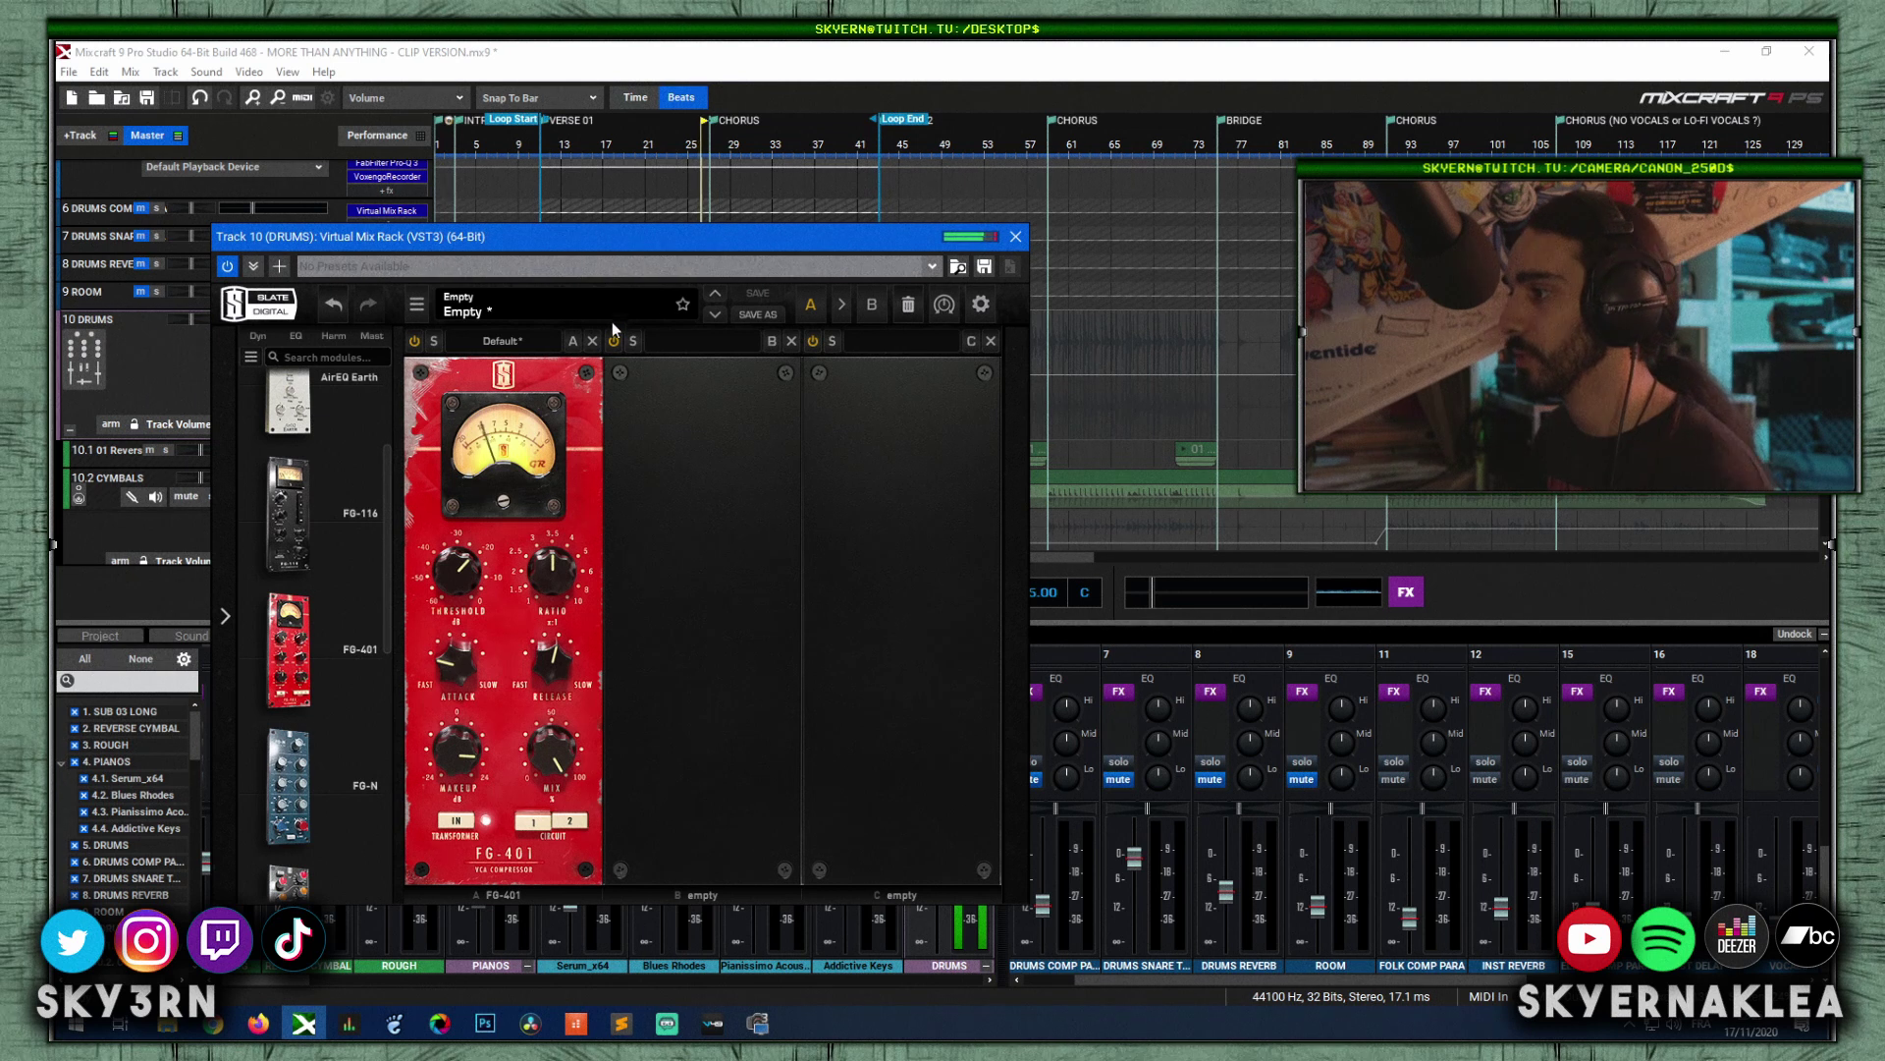
Step: Replace the FG-401 compressor with the FG-N EQ in slot A
{"action": "left_click", "coordinate": [593, 341]}
{"action": "scroll", "coordinate": [333, 658], "scroll_direction": "down", "scroll_amount": 2}
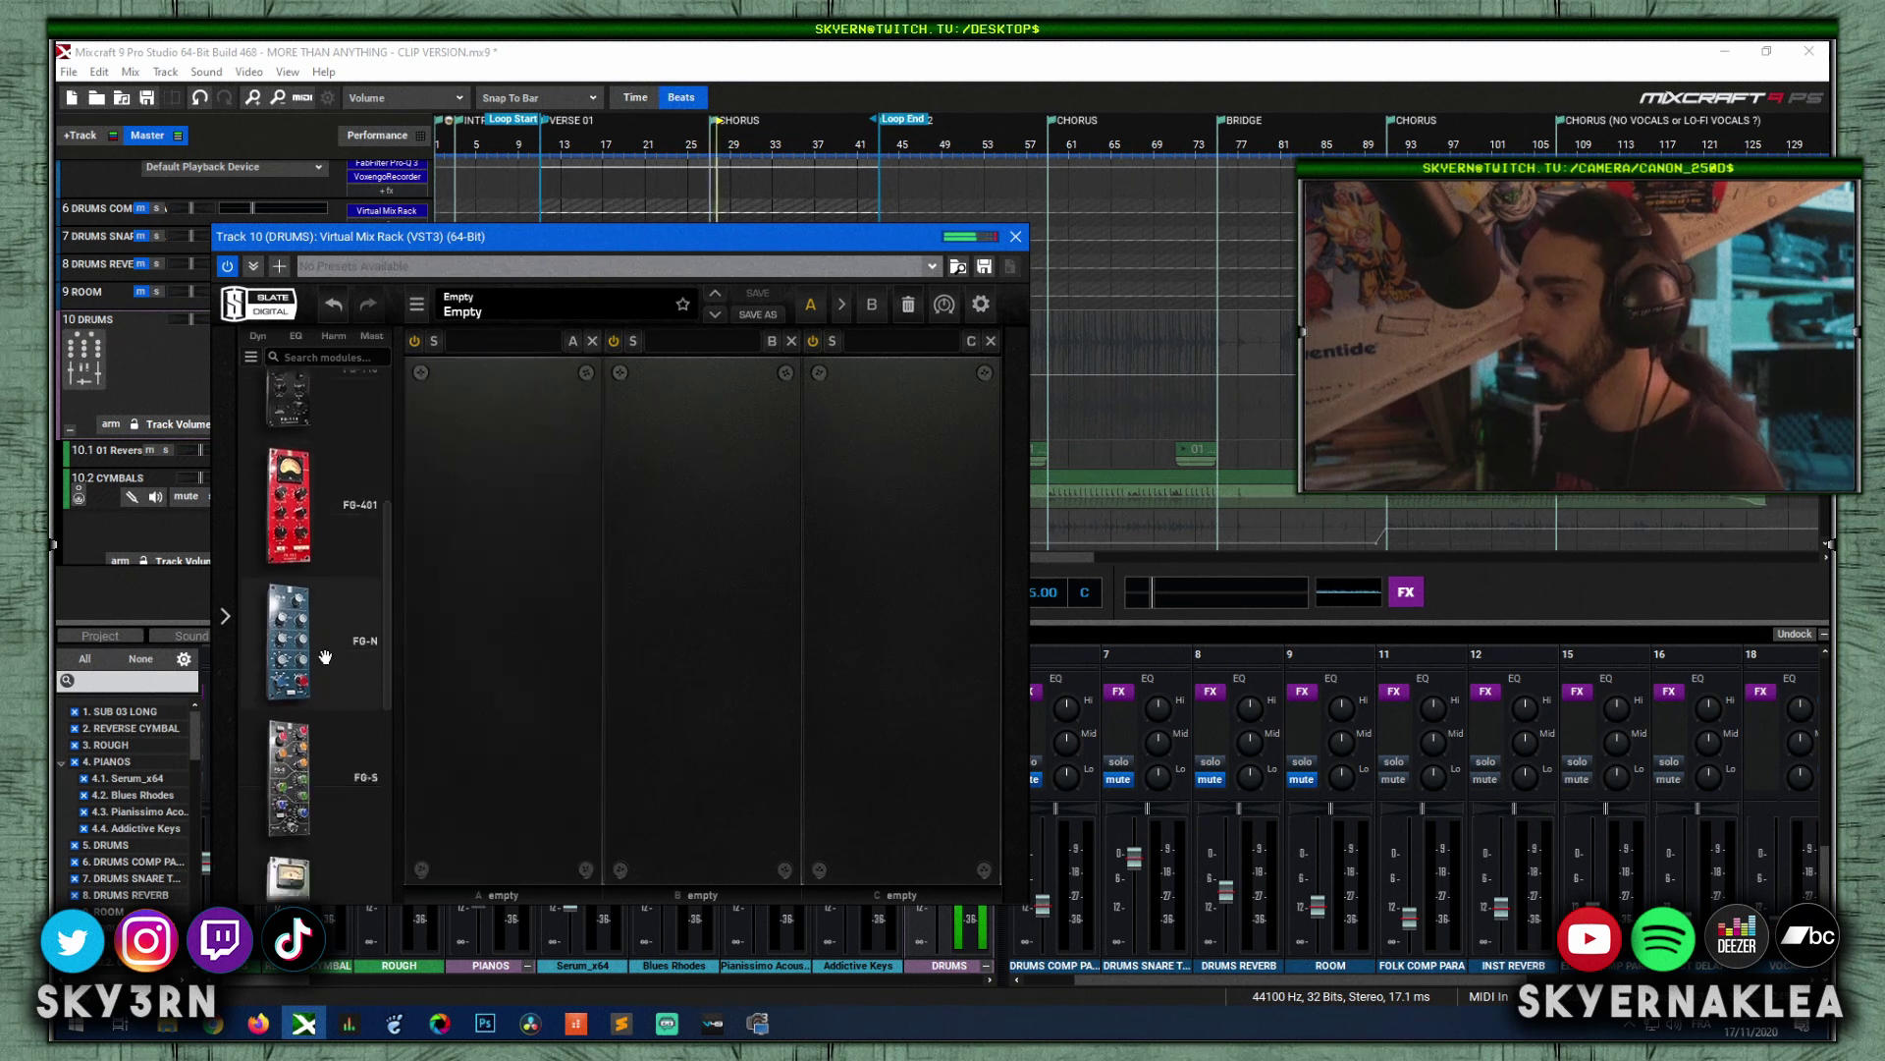
{"action": "double_click", "coordinate": [296, 596]}
Step: Boost the FG-N high-shelf gain to +14.0 dB and return it to 0 dB
{"action": "mouse_move", "coordinate": [546, 461]}
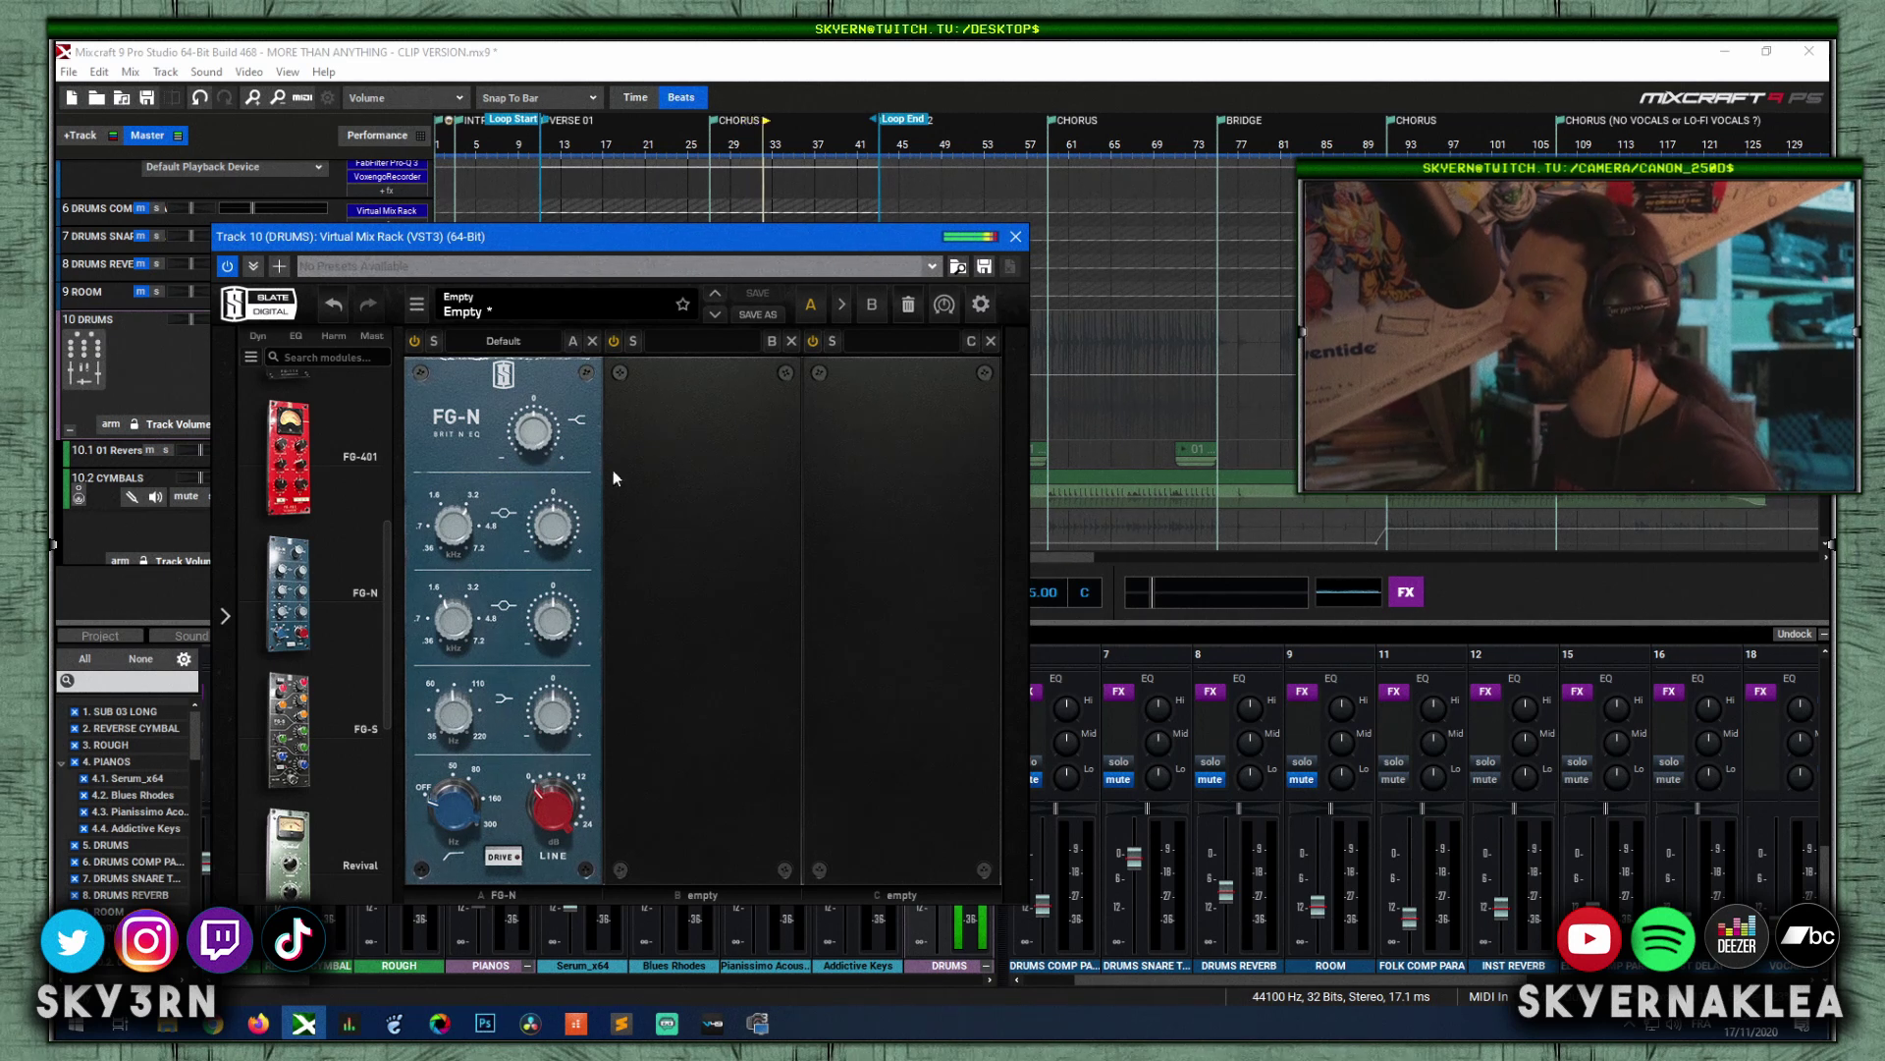
{"action": "left_click_drag", "start_coordinate": [528, 452], "coordinate": [517, 330]}
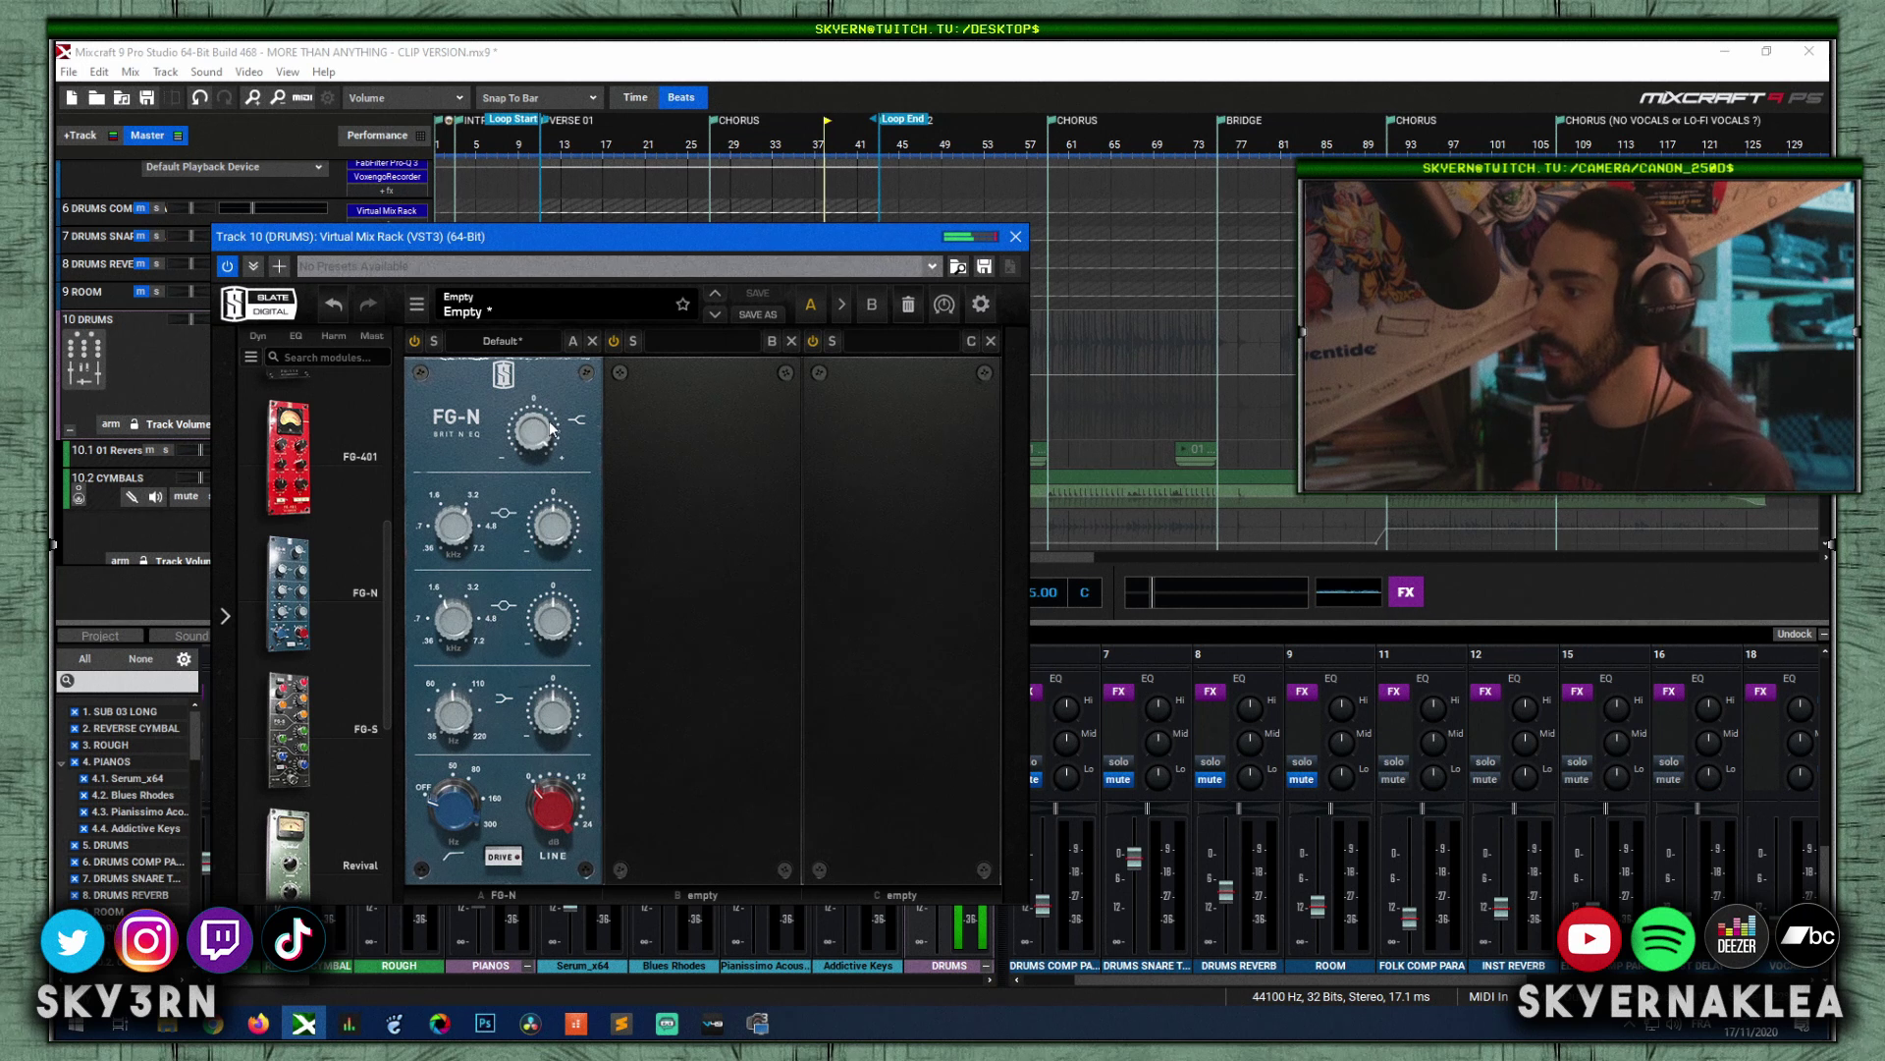
{"action": "mouse_move", "coordinate": [544, 434]}
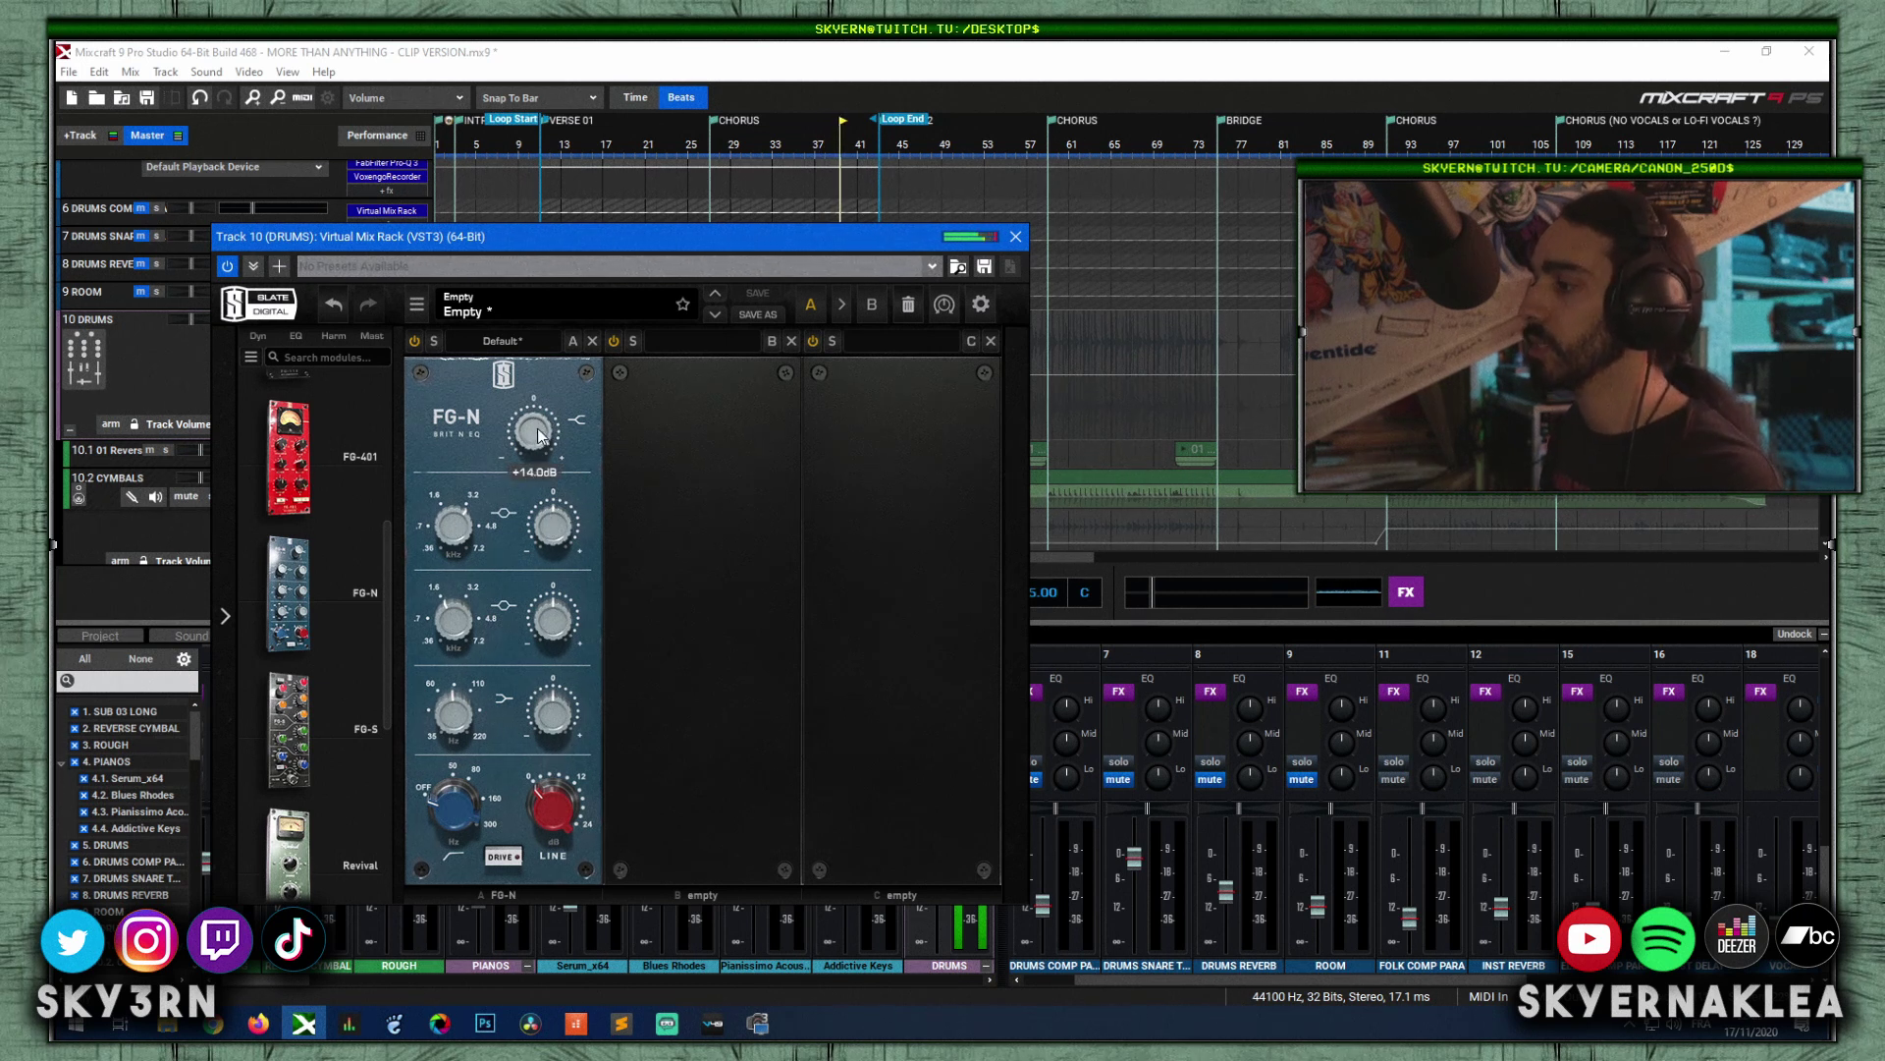
{"action": "left_click_drag", "start_coordinate": [537, 438], "coordinate": [506, 473]}
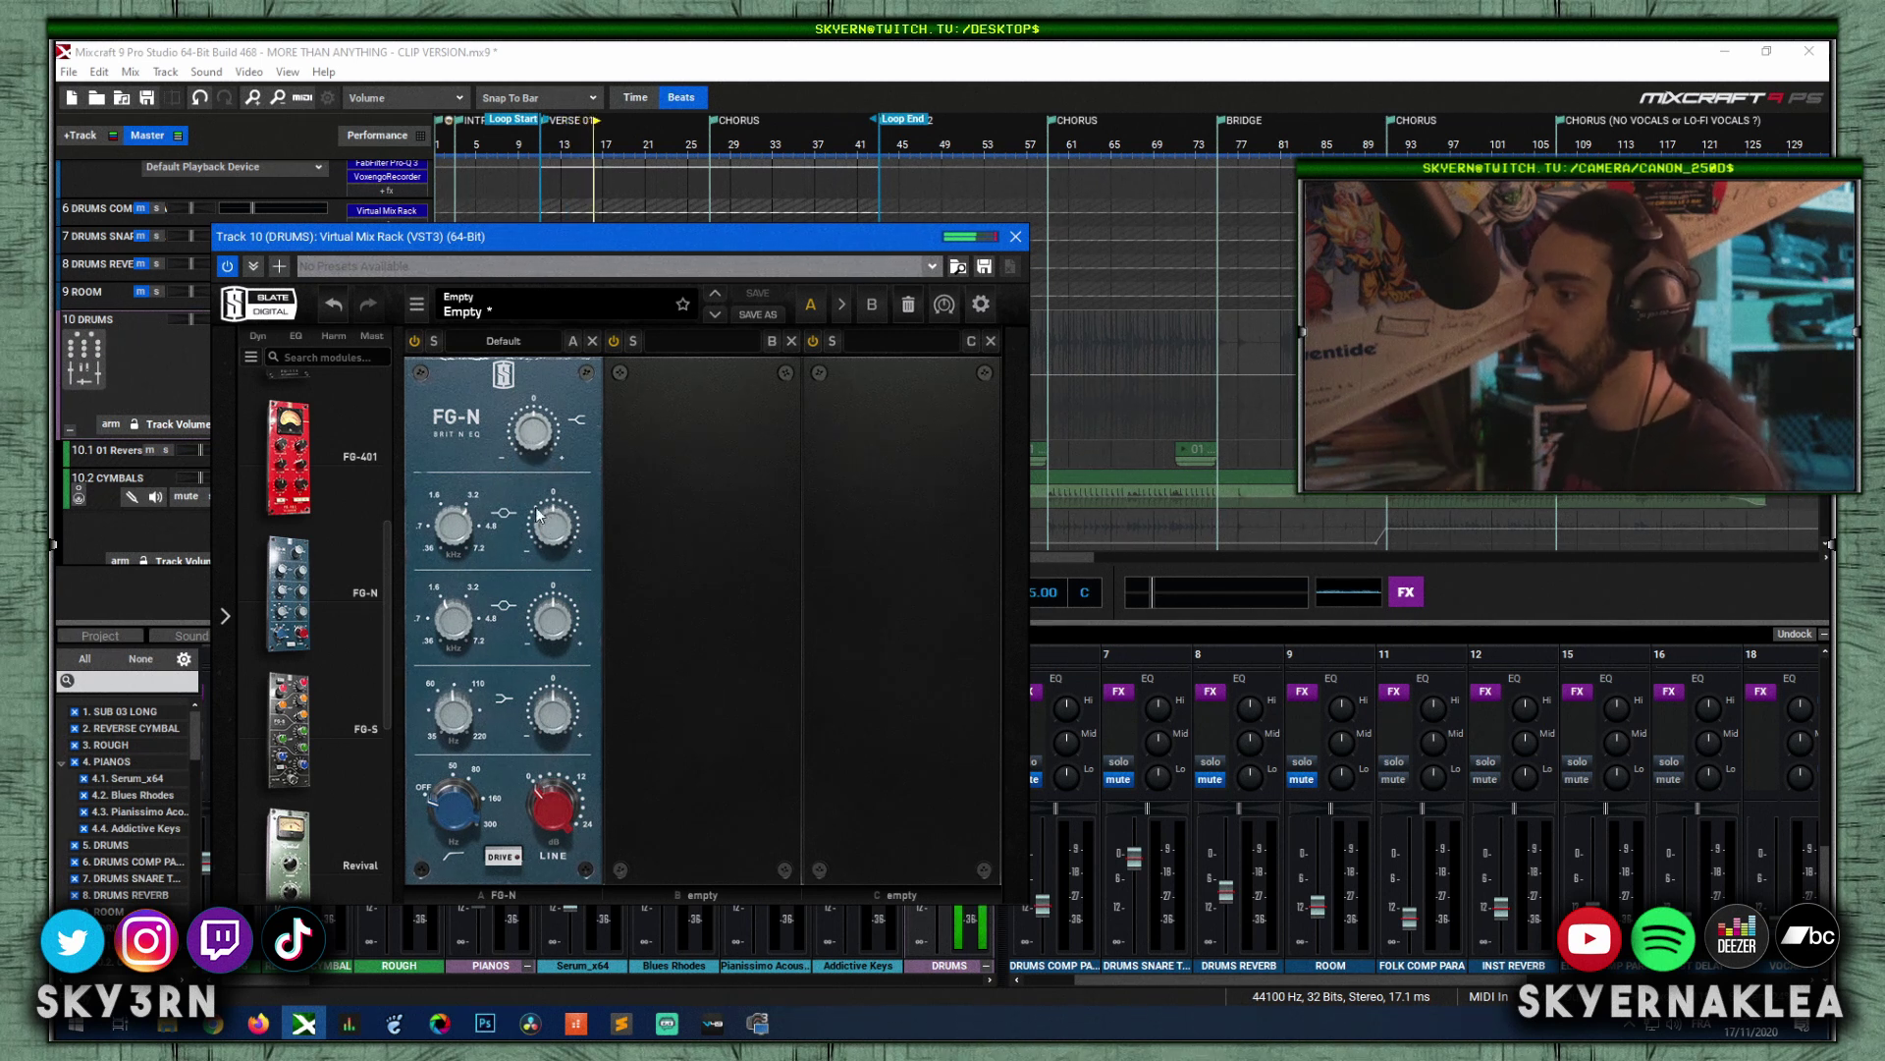
Step: Sweep the FG-N upper mid band's frequency, boost its gain to about +11.3 dB, and cut it to about -12.3 dB
{"action": "left_click", "coordinate": [461, 526]}
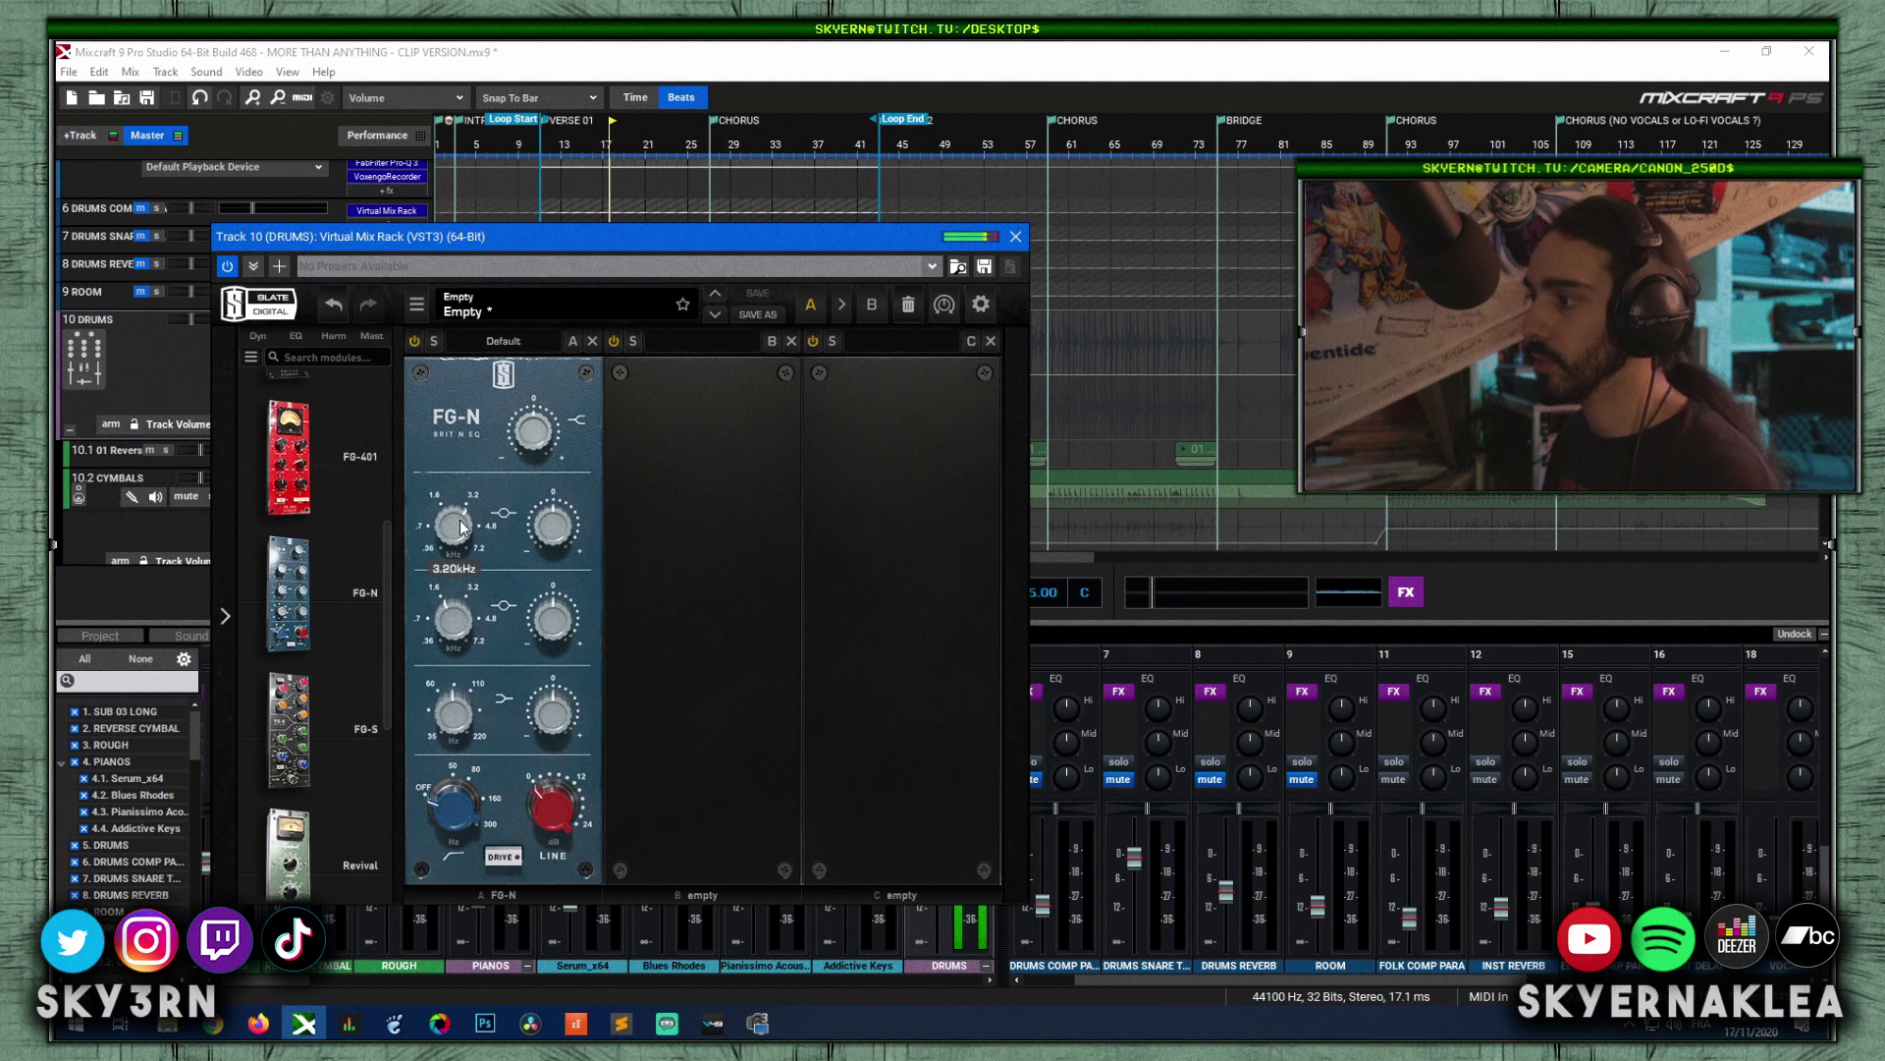
{"action": "left_click_drag", "start_coordinate": [460, 527], "coordinate": [451, 614]}
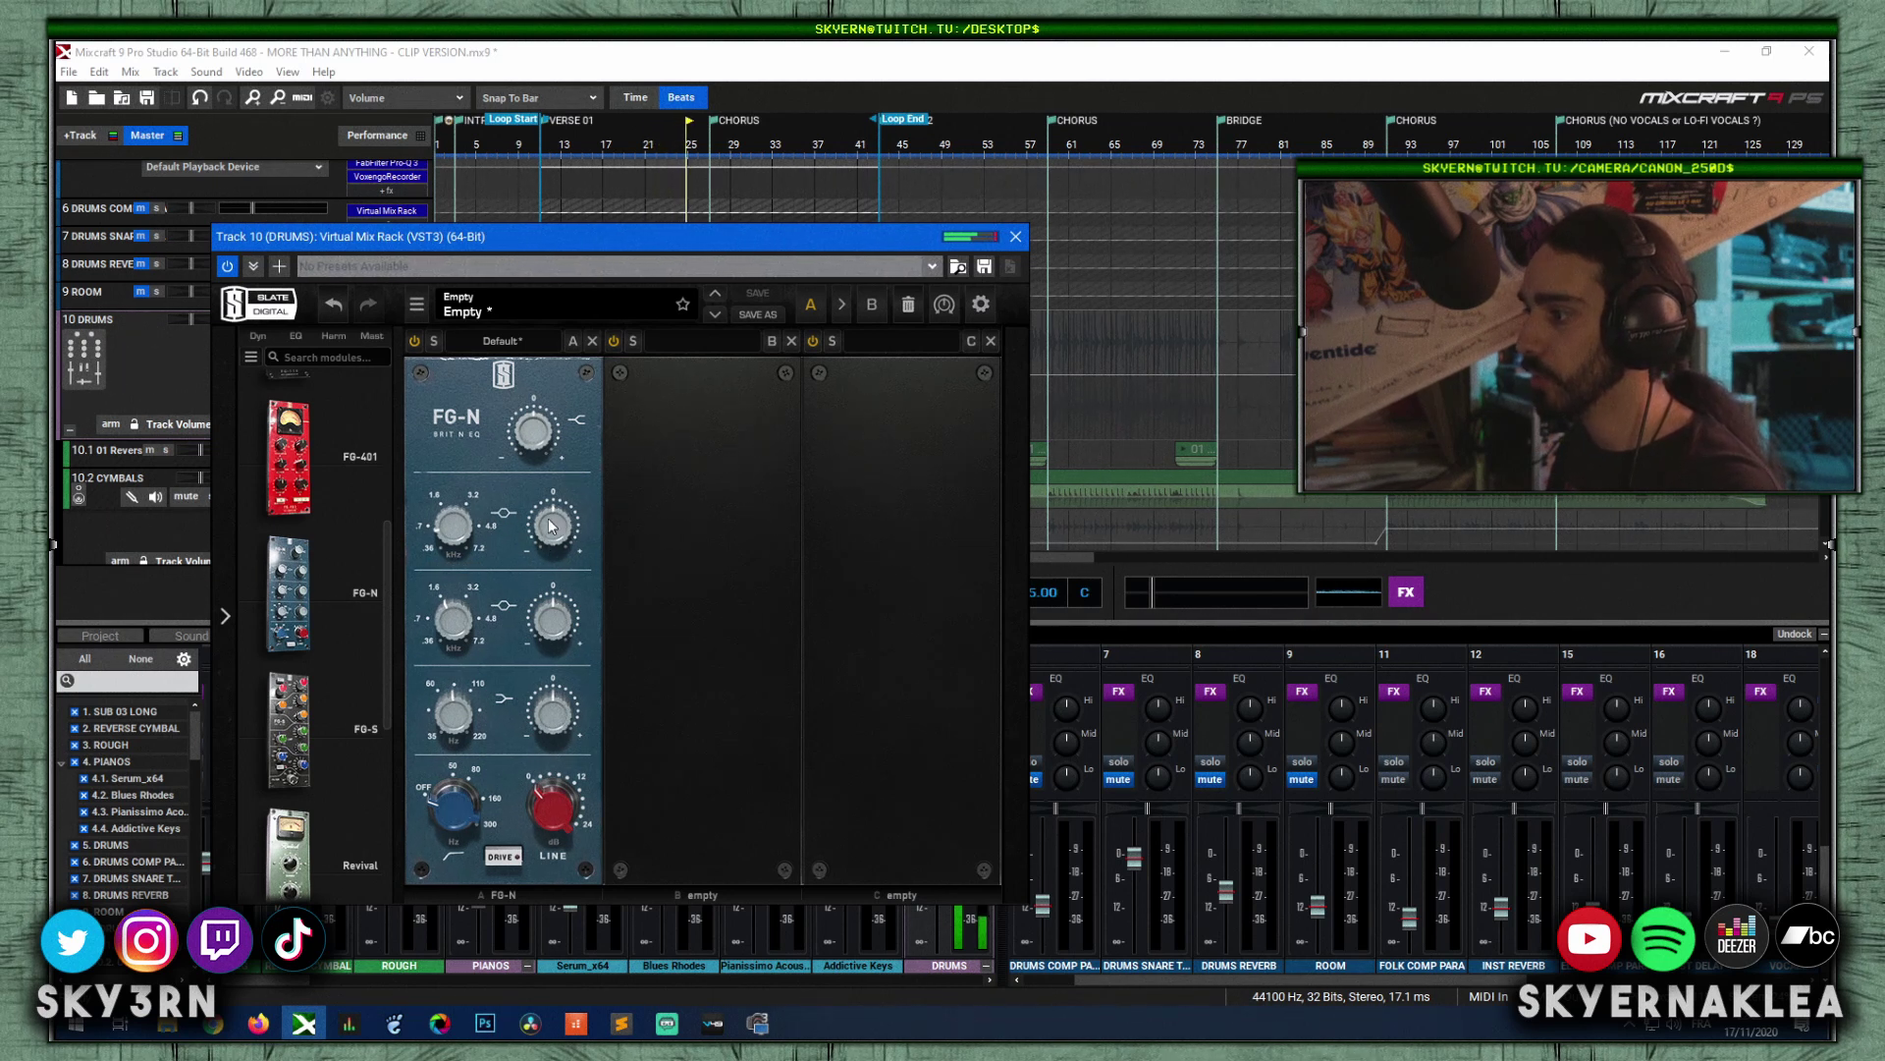
{"action": "left_click_drag", "start_coordinate": [550, 543], "coordinate": [546, 465]}
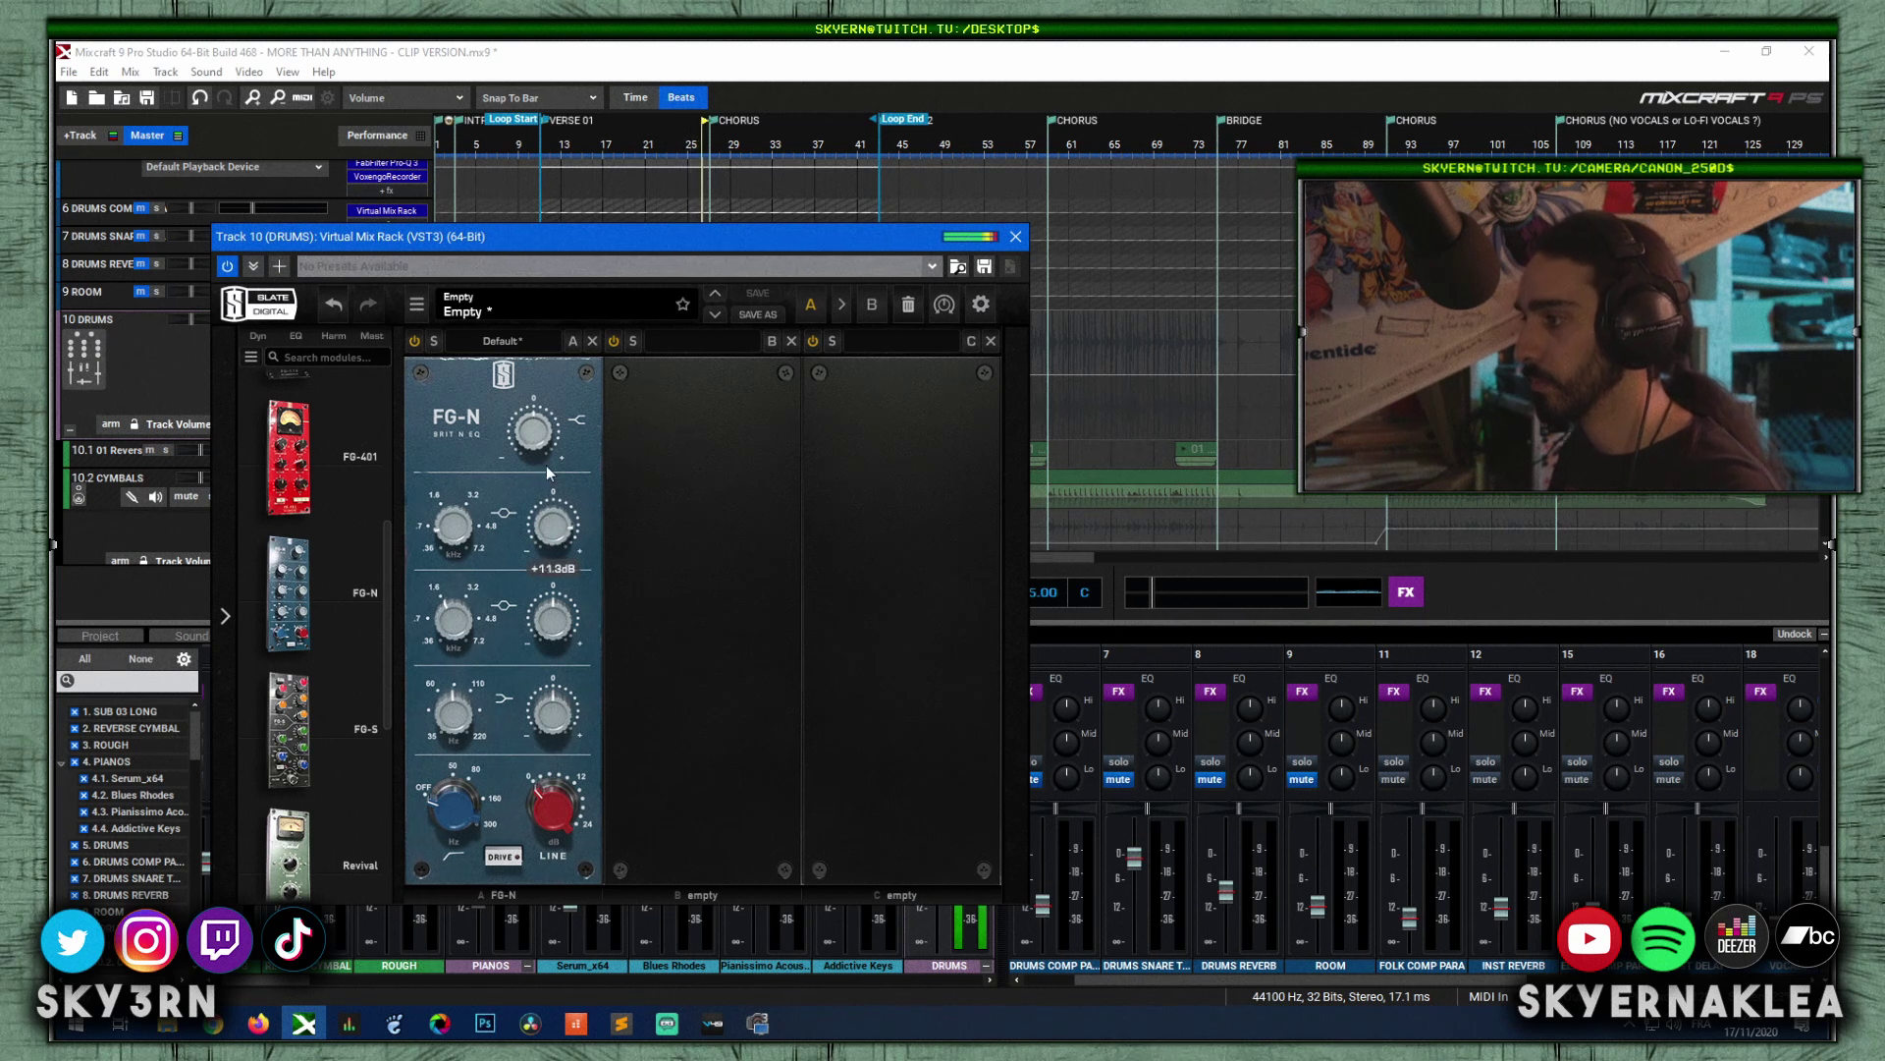
{"action": "mouse_move", "coordinate": [545, 450]}
{"action": "left_click_drag", "start_coordinate": [548, 515], "coordinate": [539, 617]}
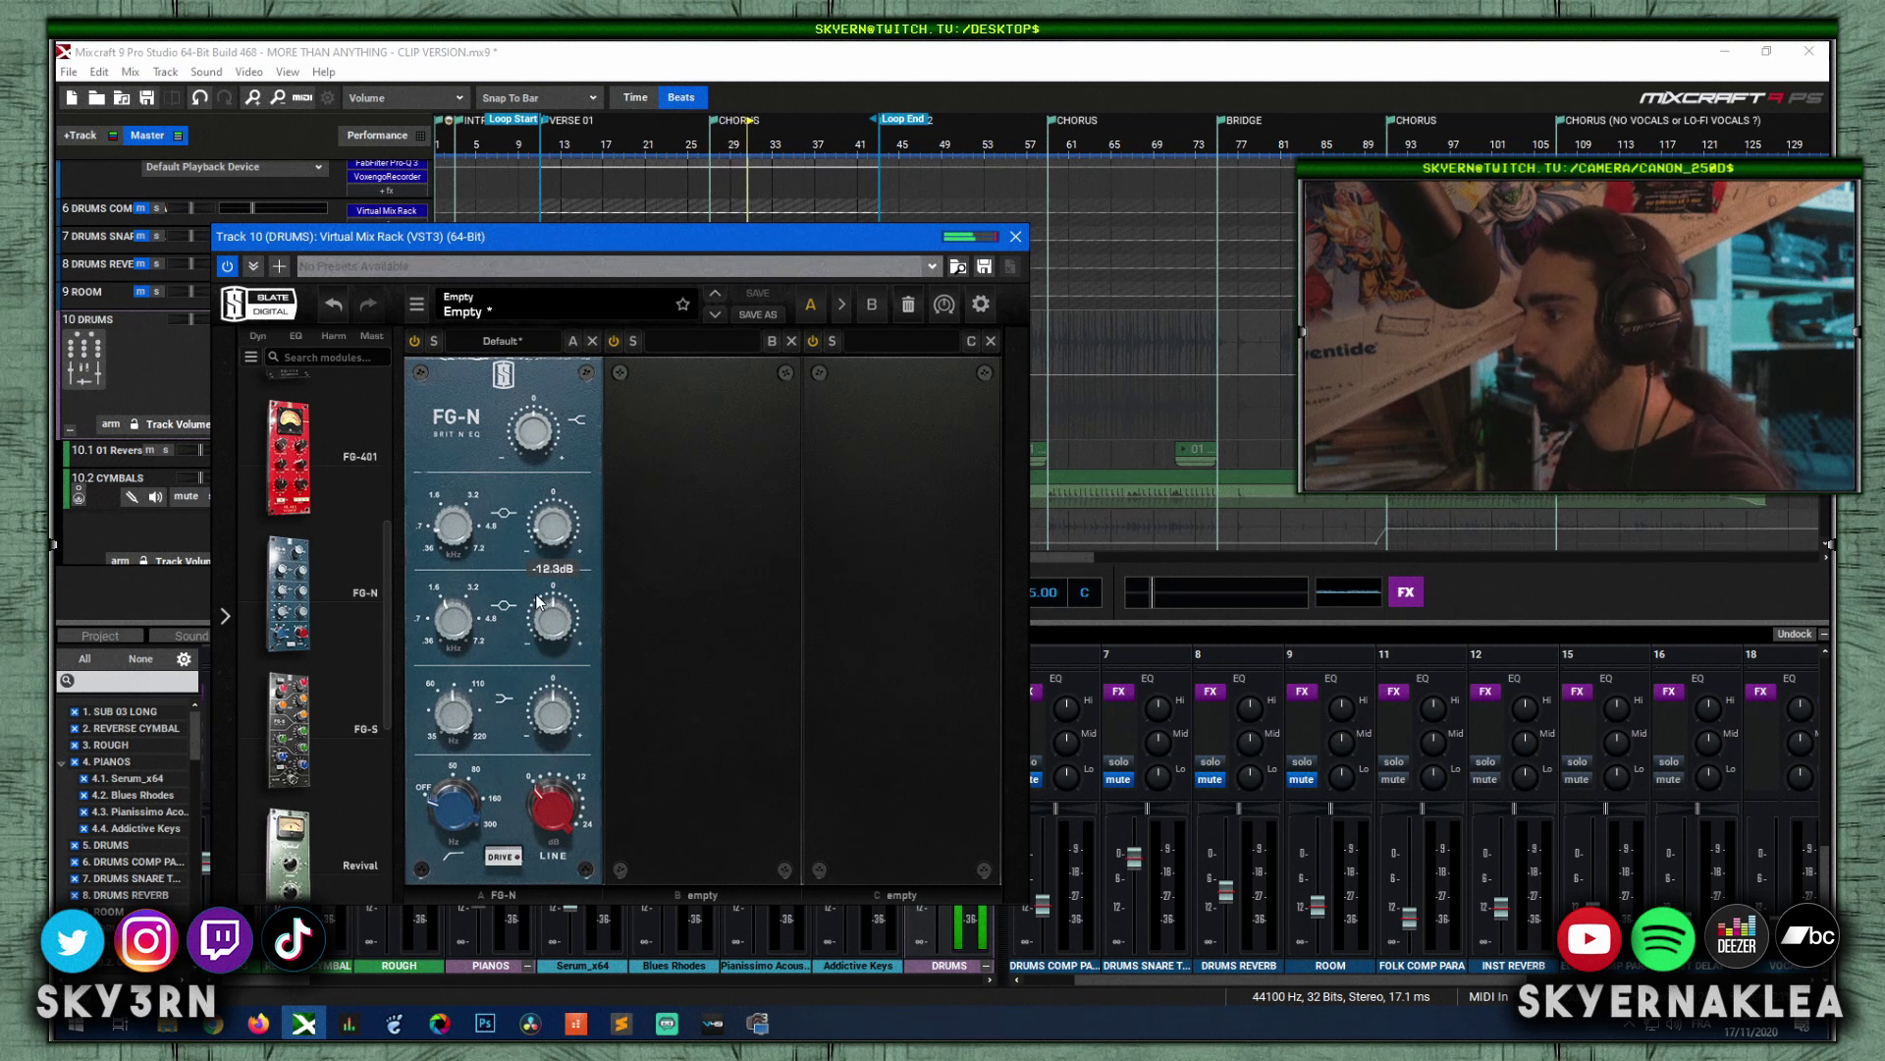
Step: Boost the FG-N lower mid band about 6.8 dB near 4.02 kHz and the low shelf about 10.6 dB at 220 Hz
{"action": "mouse_move", "coordinate": [450, 629]}
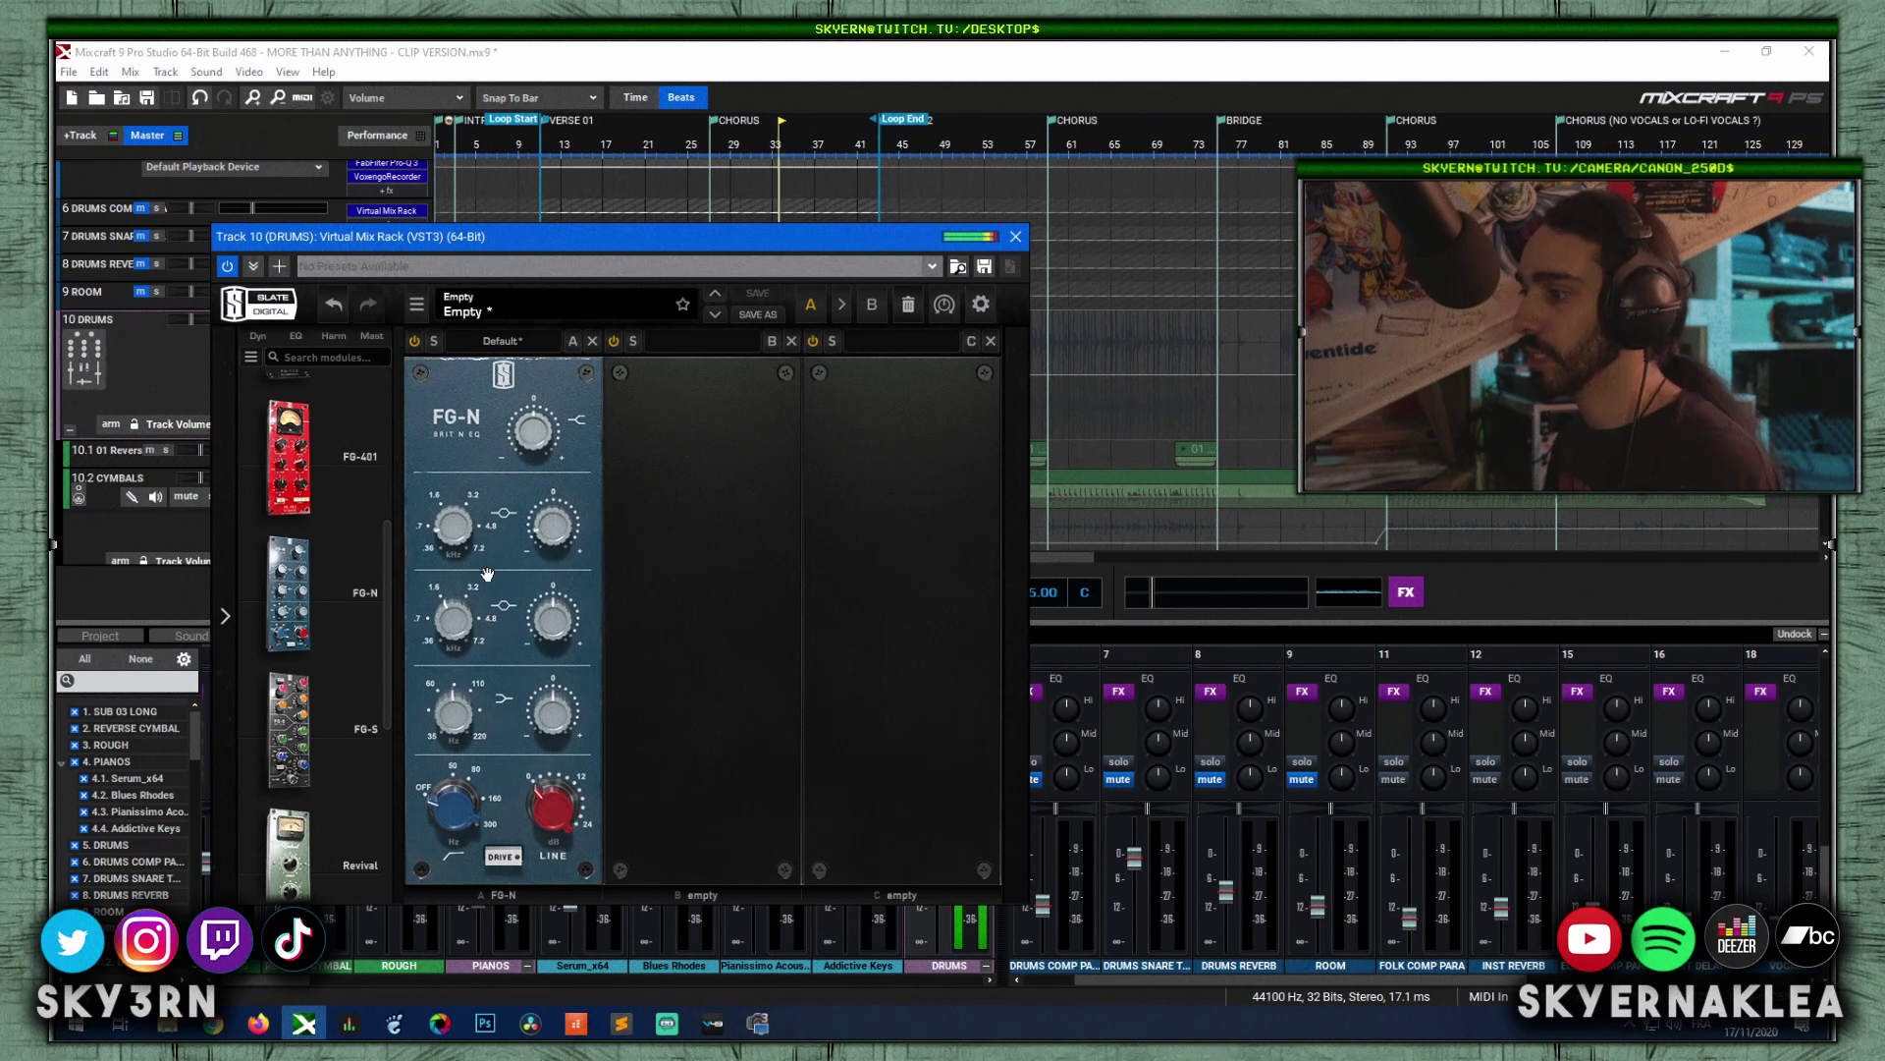
{"action": "left_click_drag", "start_coordinate": [455, 633], "coordinate": [445, 561]}
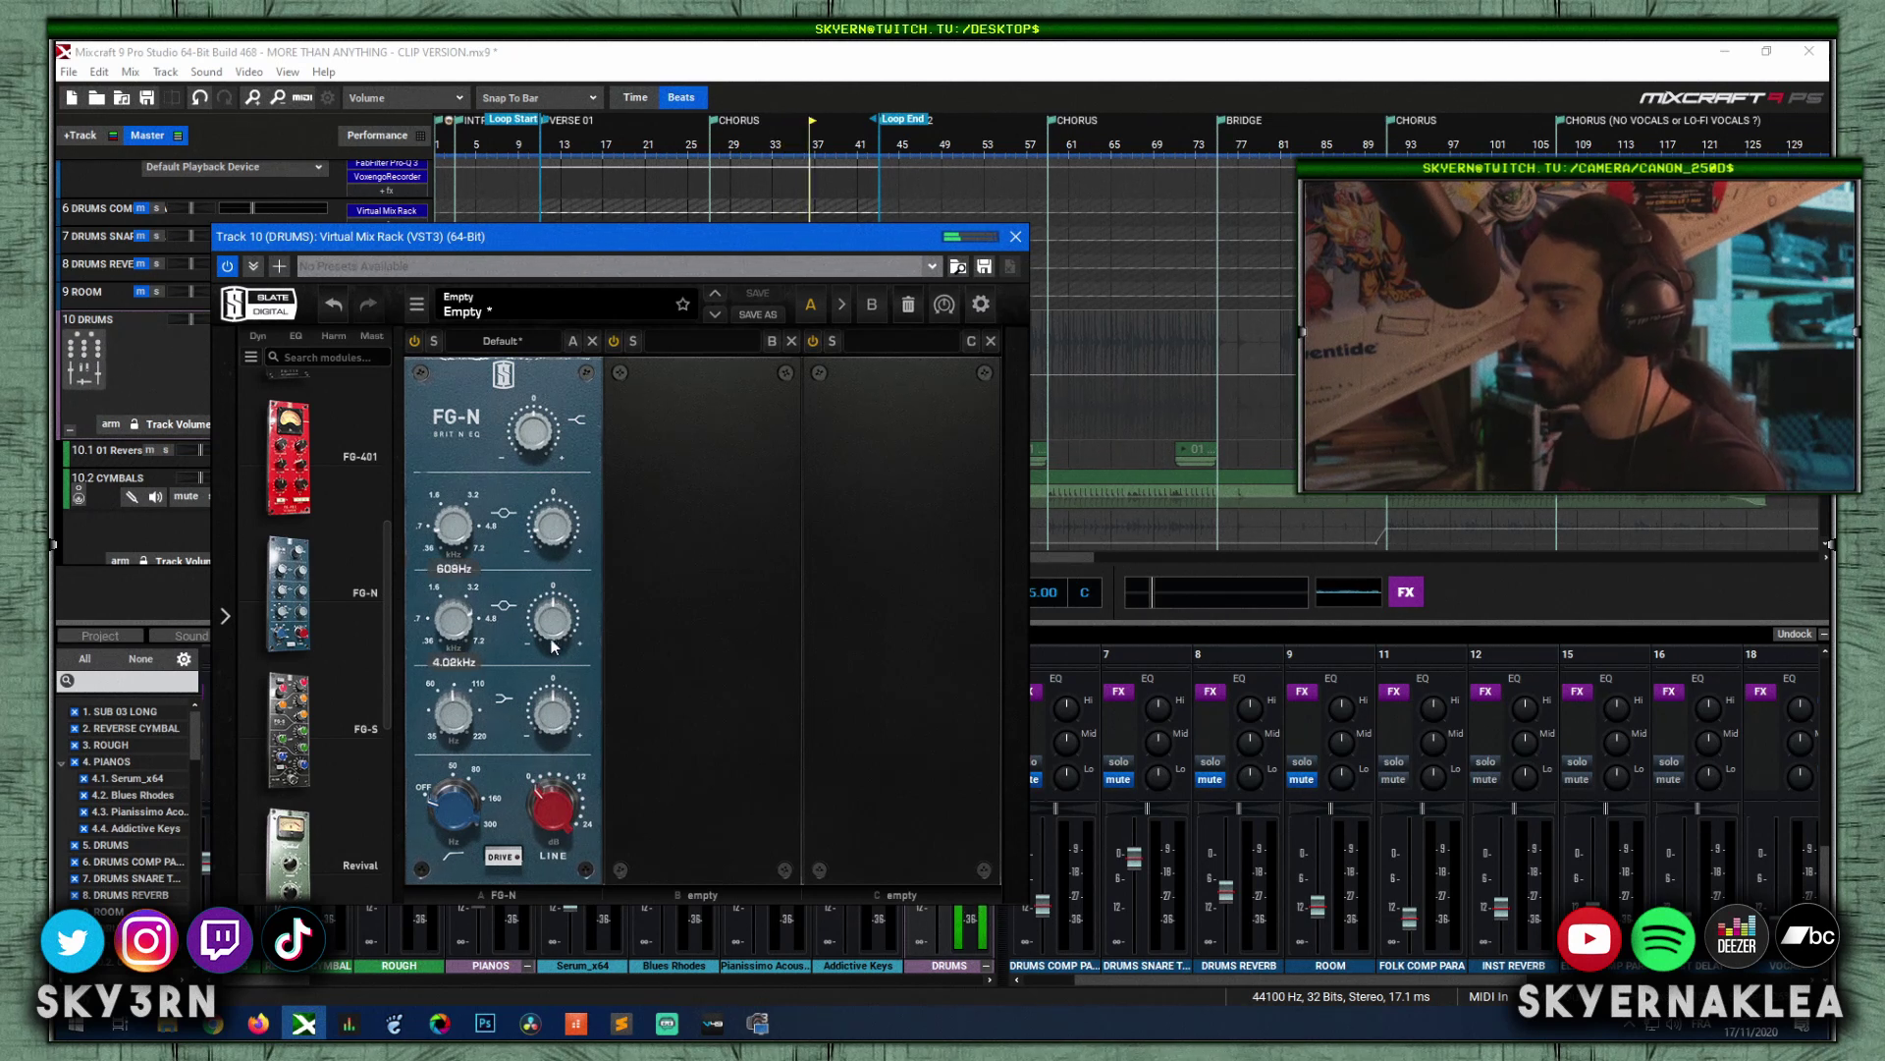
{"action": "mouse_move", "coordinate": [551, 618]}
{"action": "left_click_drag", "start_coordinate": [551, 619], "coordinate": [547, 596]}
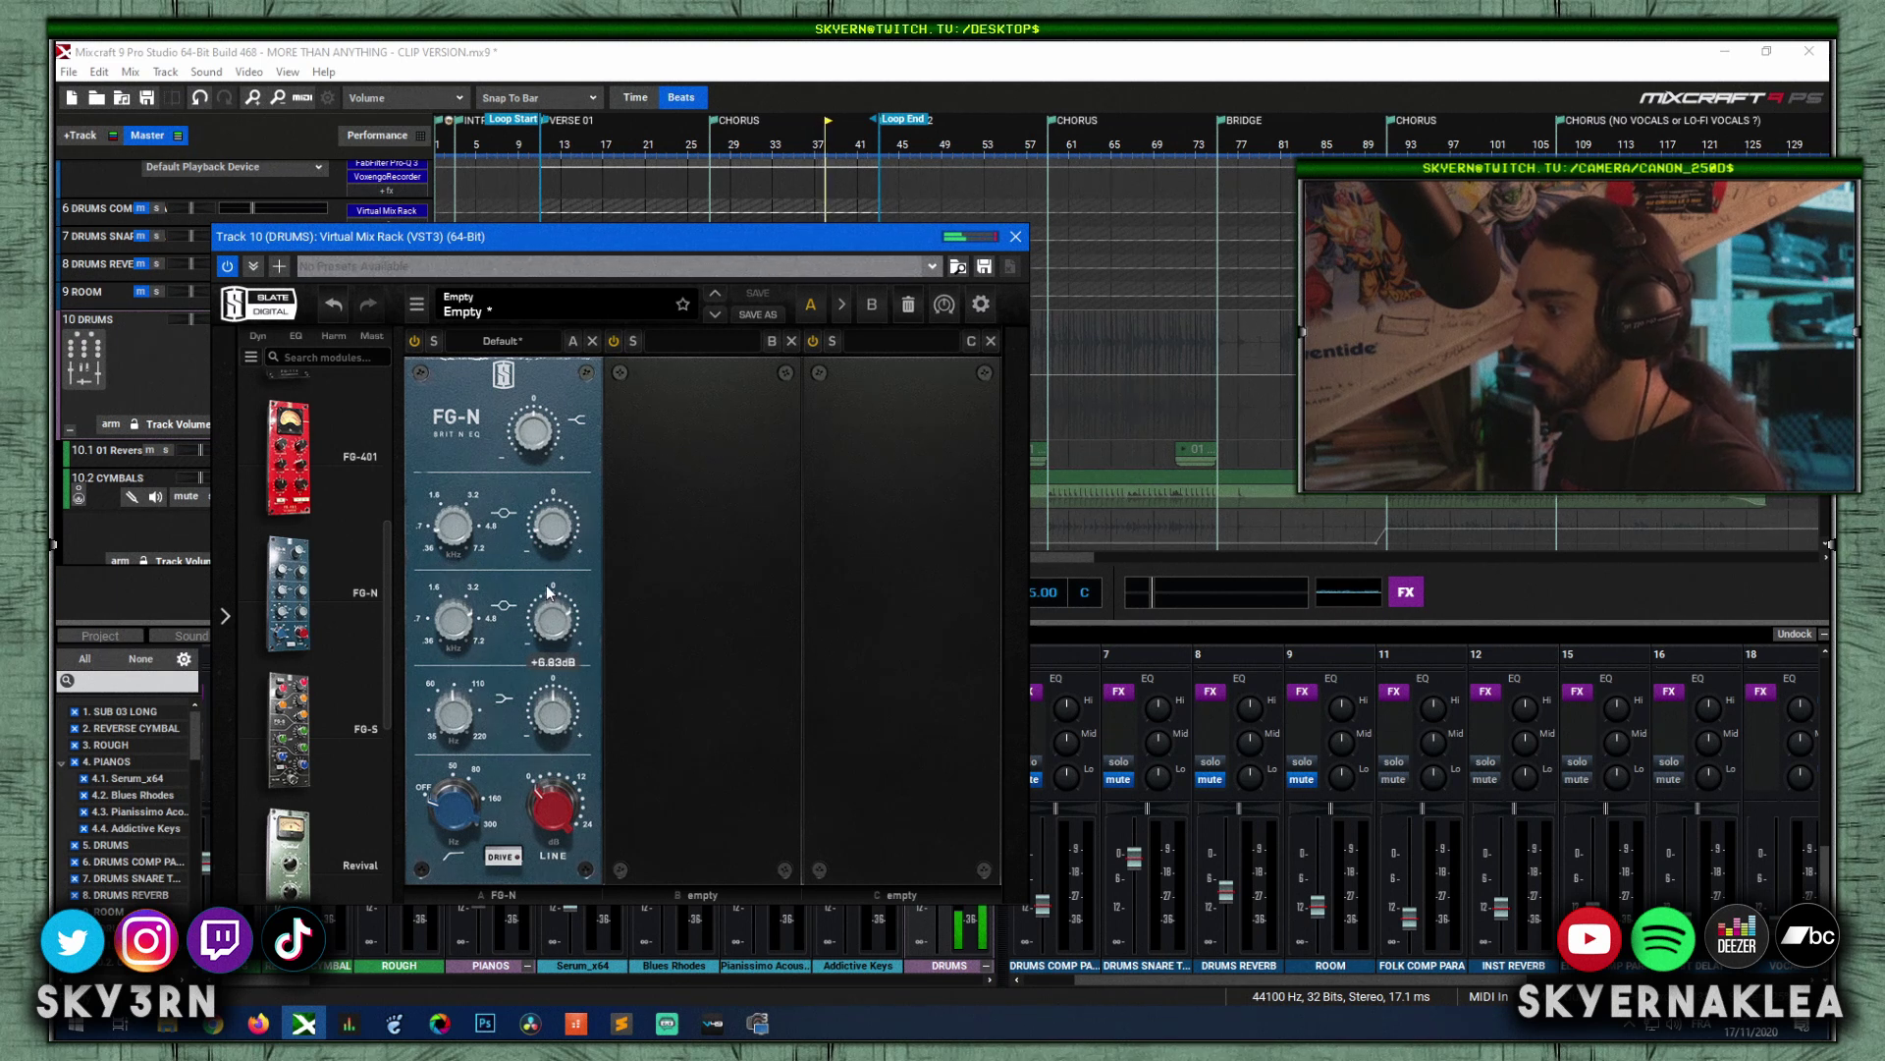
{"action": "mouse_move", "coordinate": [482, 725]}
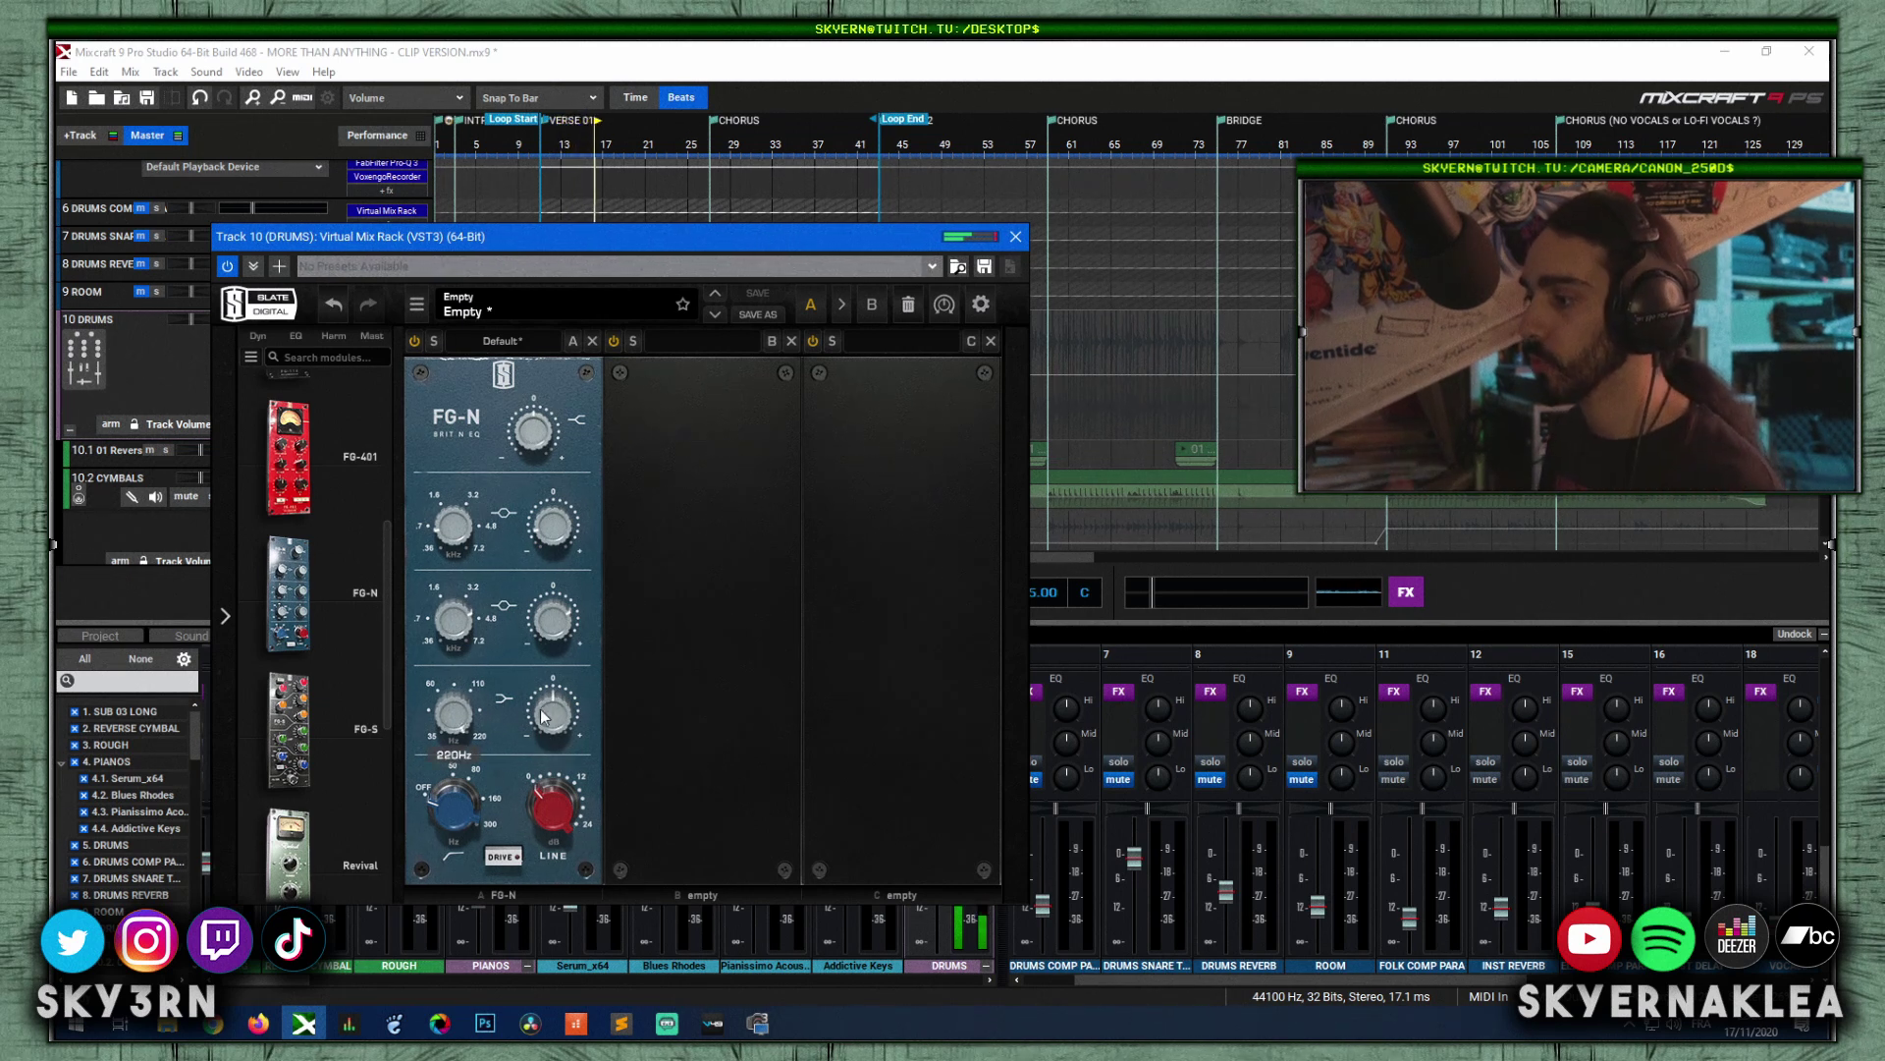
{"action": "left_click_drag", "start_coordinate": [553, 713], "coordinate": [551, 648]}
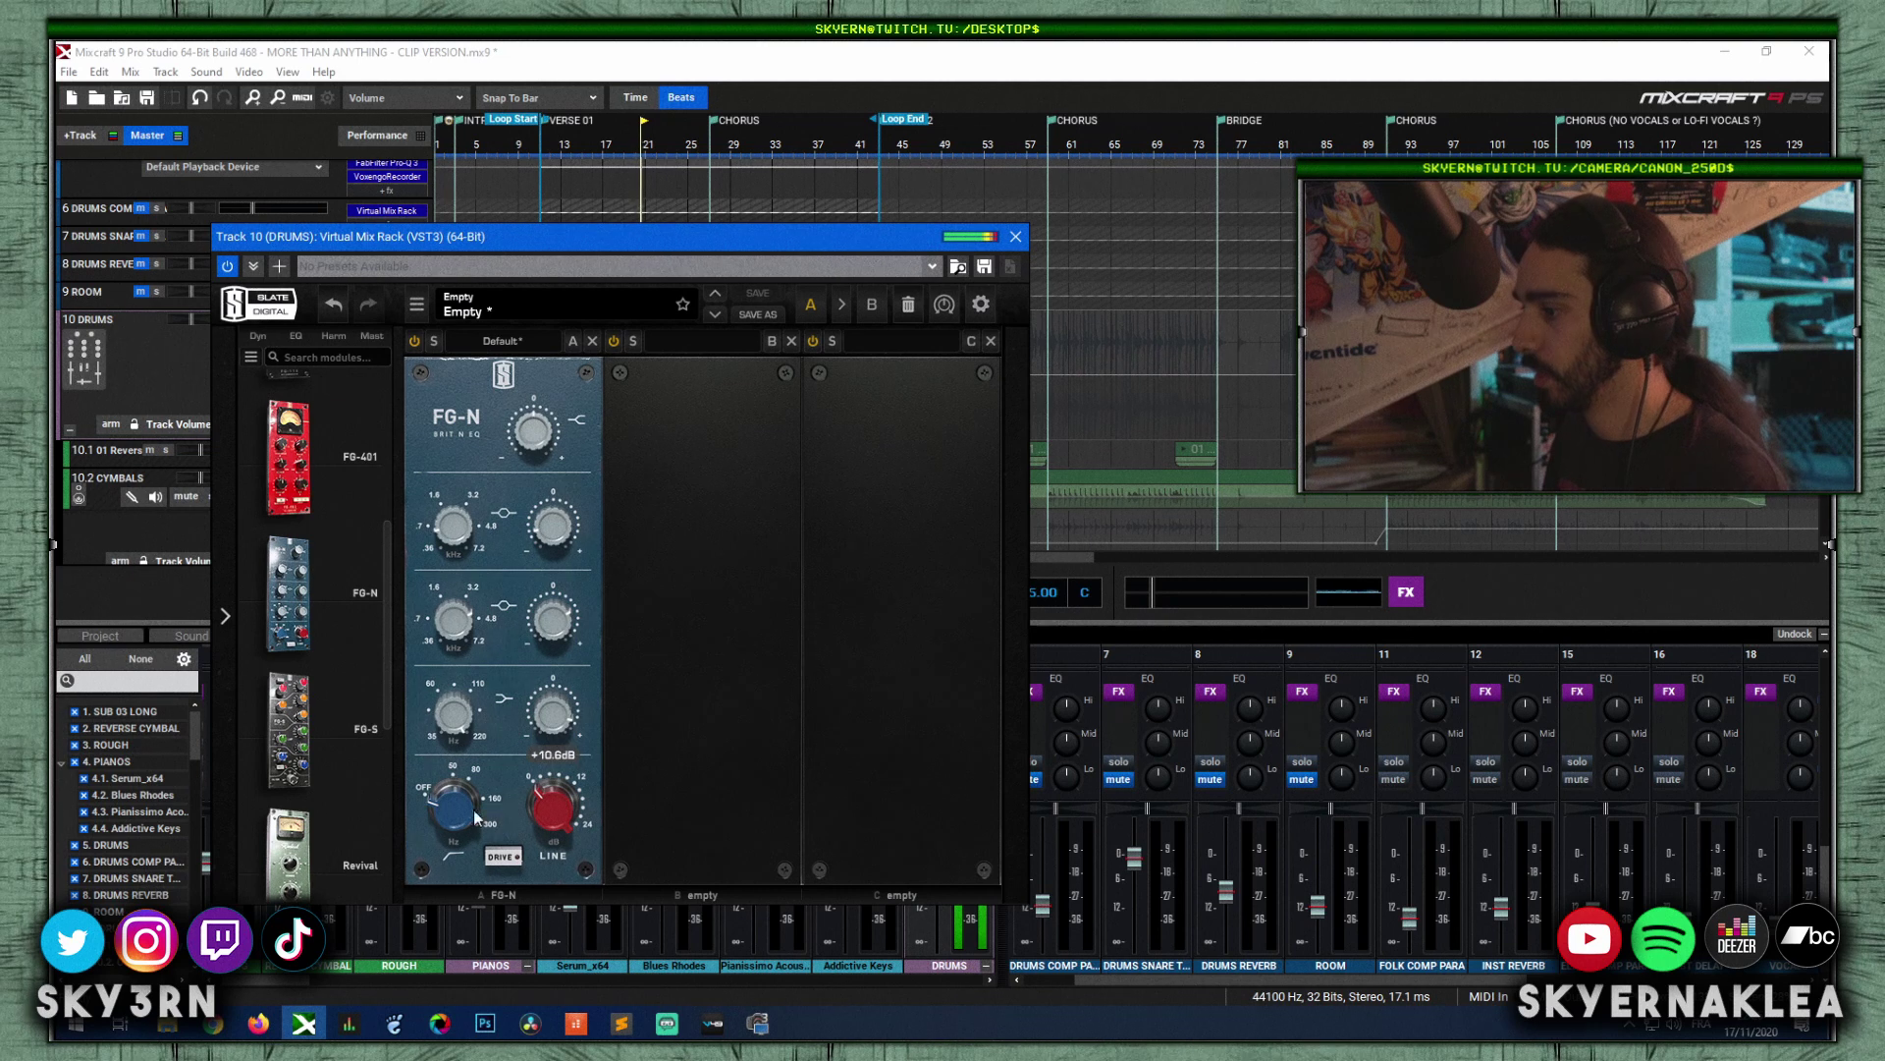
Step: Set the FG-N high-pass filter to 150 Hz and the line gain to about 8 dB
{"action": "mouse_move", "coordinate": [454, 821]}
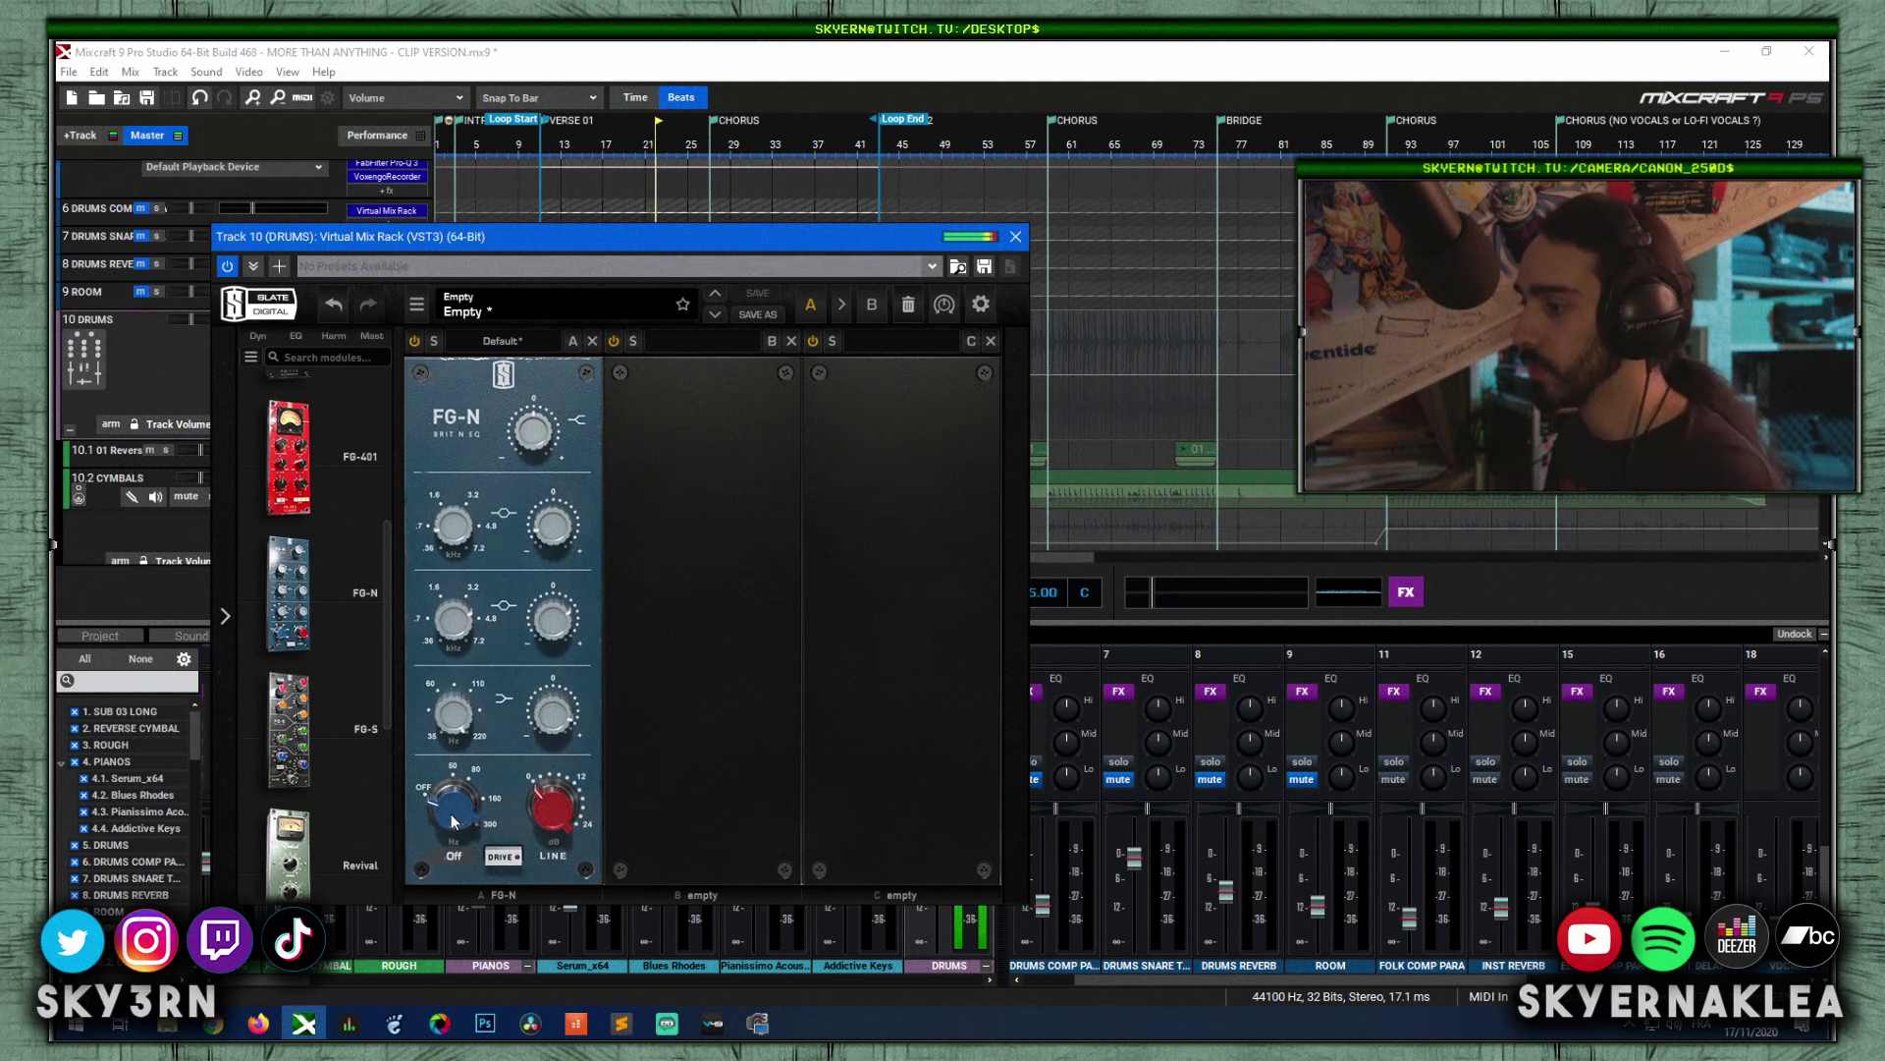
{"action": "left_click_drag", "start_coordinate": [452, 813], "coordinate": [441, 758]}
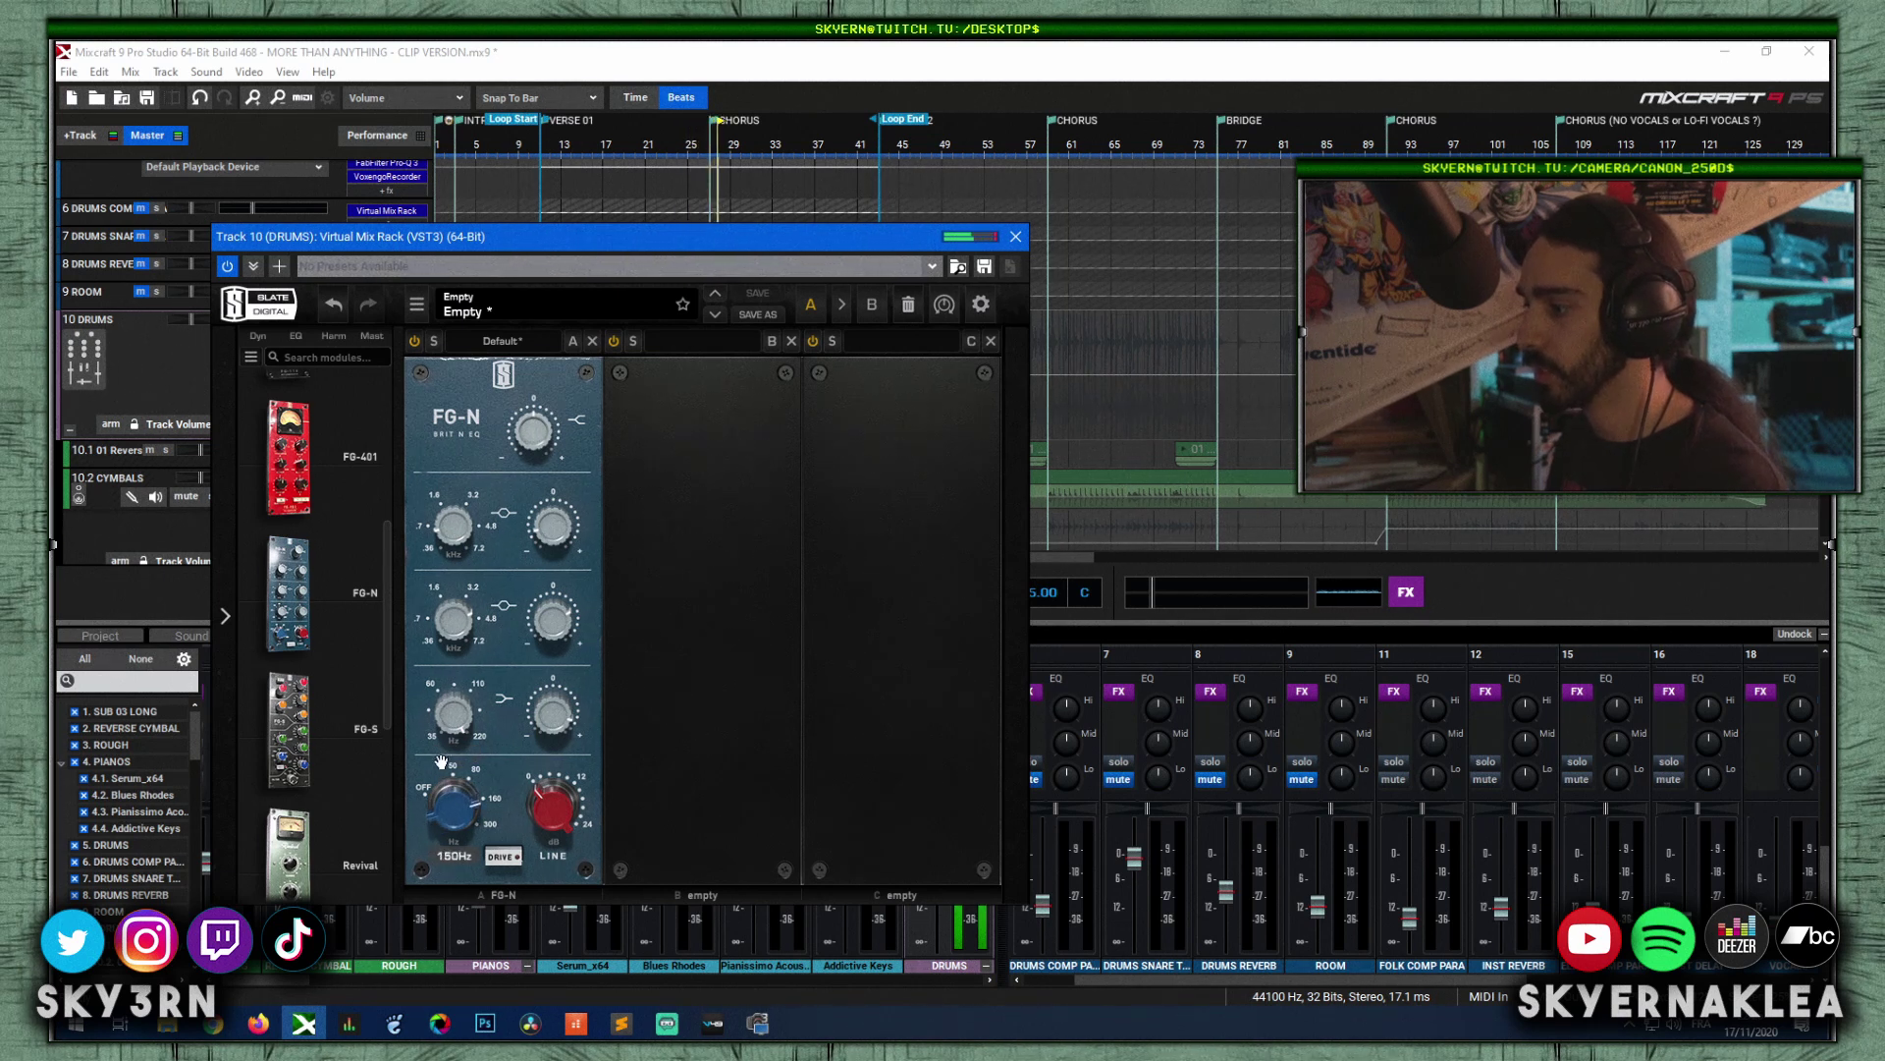
{"action": "left_click_drag", "start_coordinate": [522, 839], "coordinate": [539, 692]}
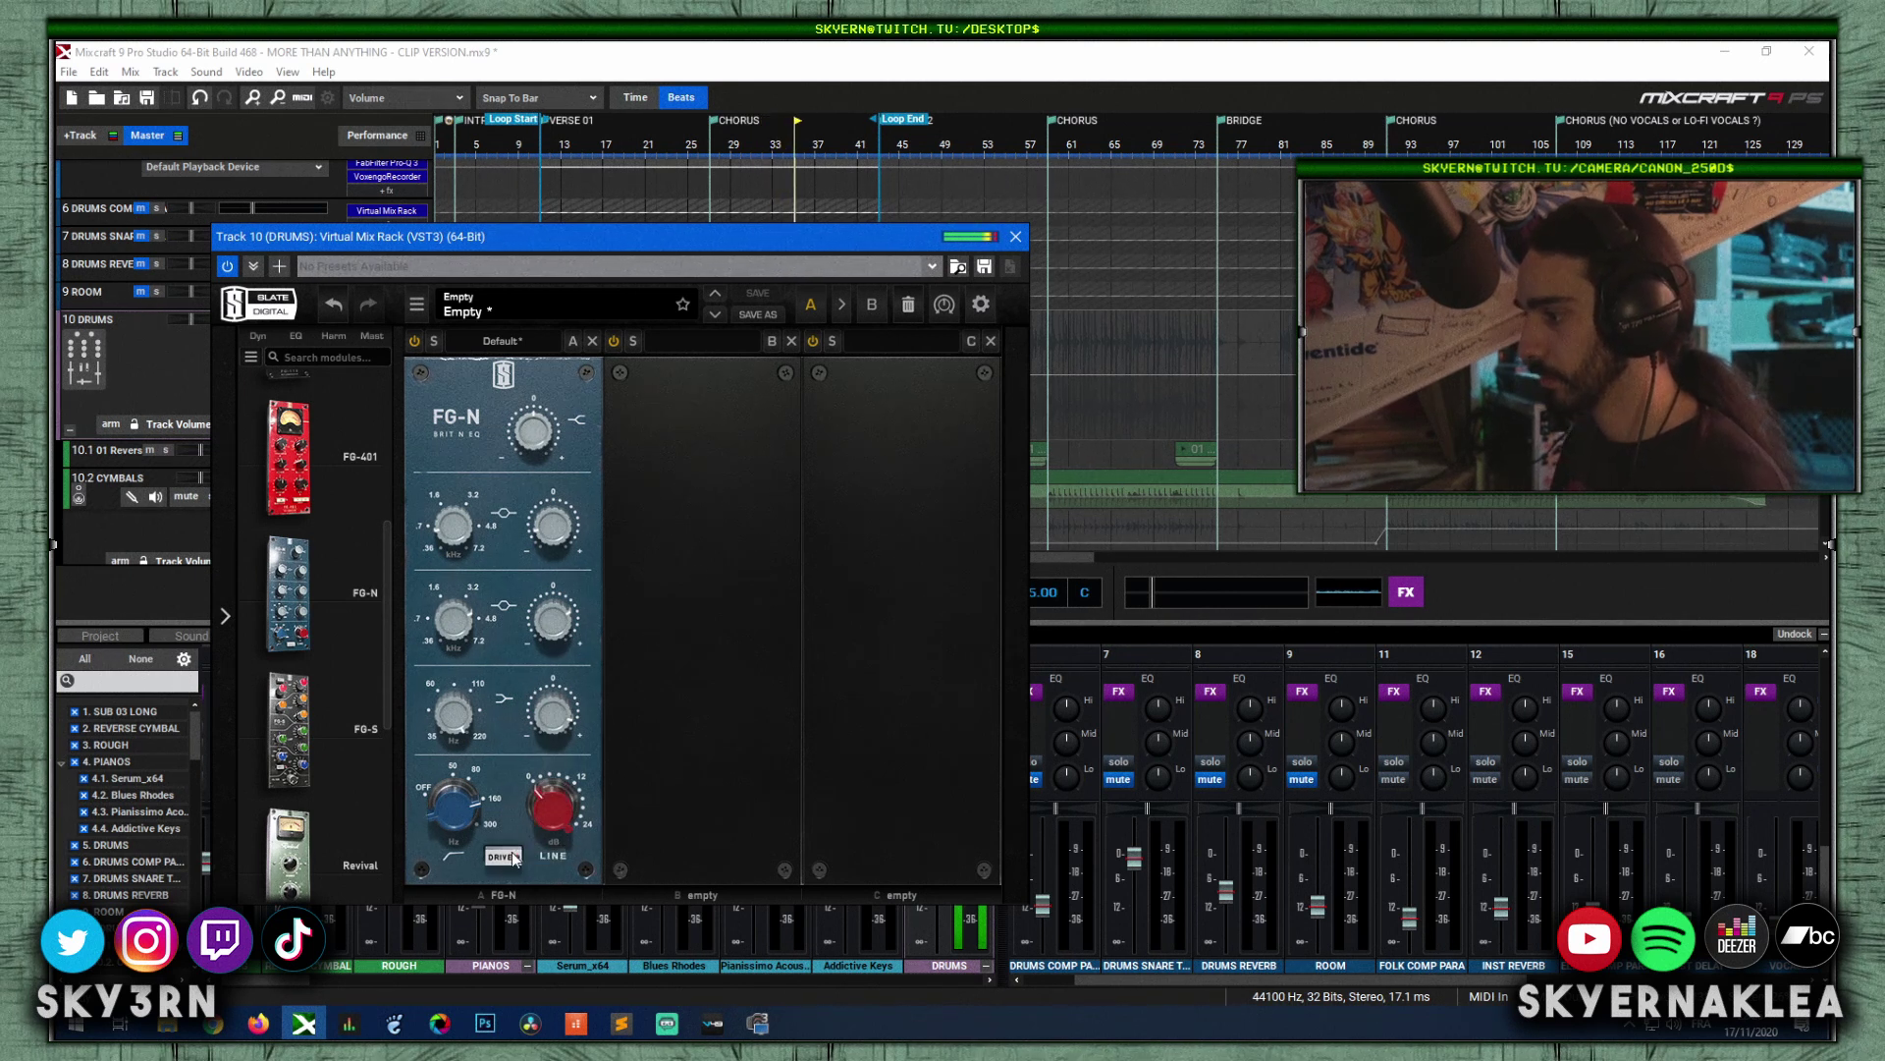
{"action": "left_click_drag", "start_coordinate": [552, 817], "coordinate": [545, 752]}
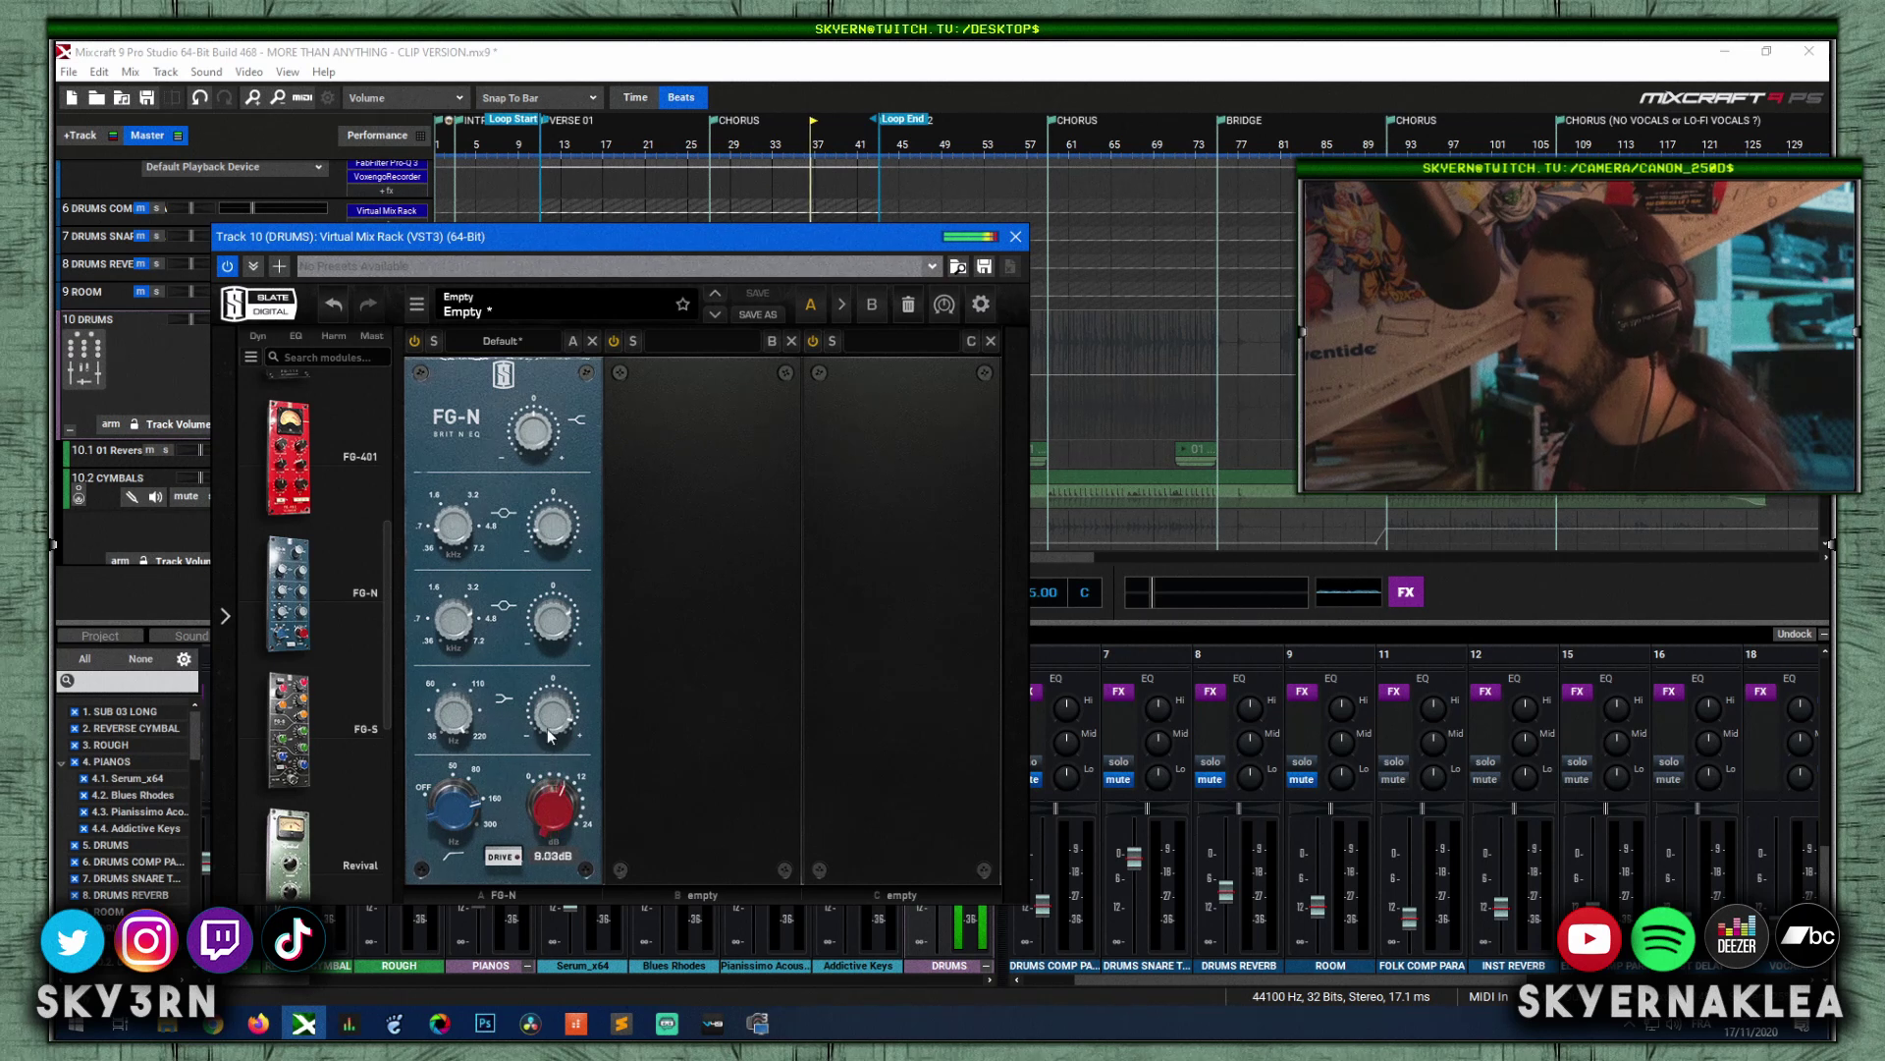
Step: Replace the FG-N with the FG-S EQ in slot A and boost its HF band in bell mode
{"action": "left_click", "coordinate": [594, 342]}
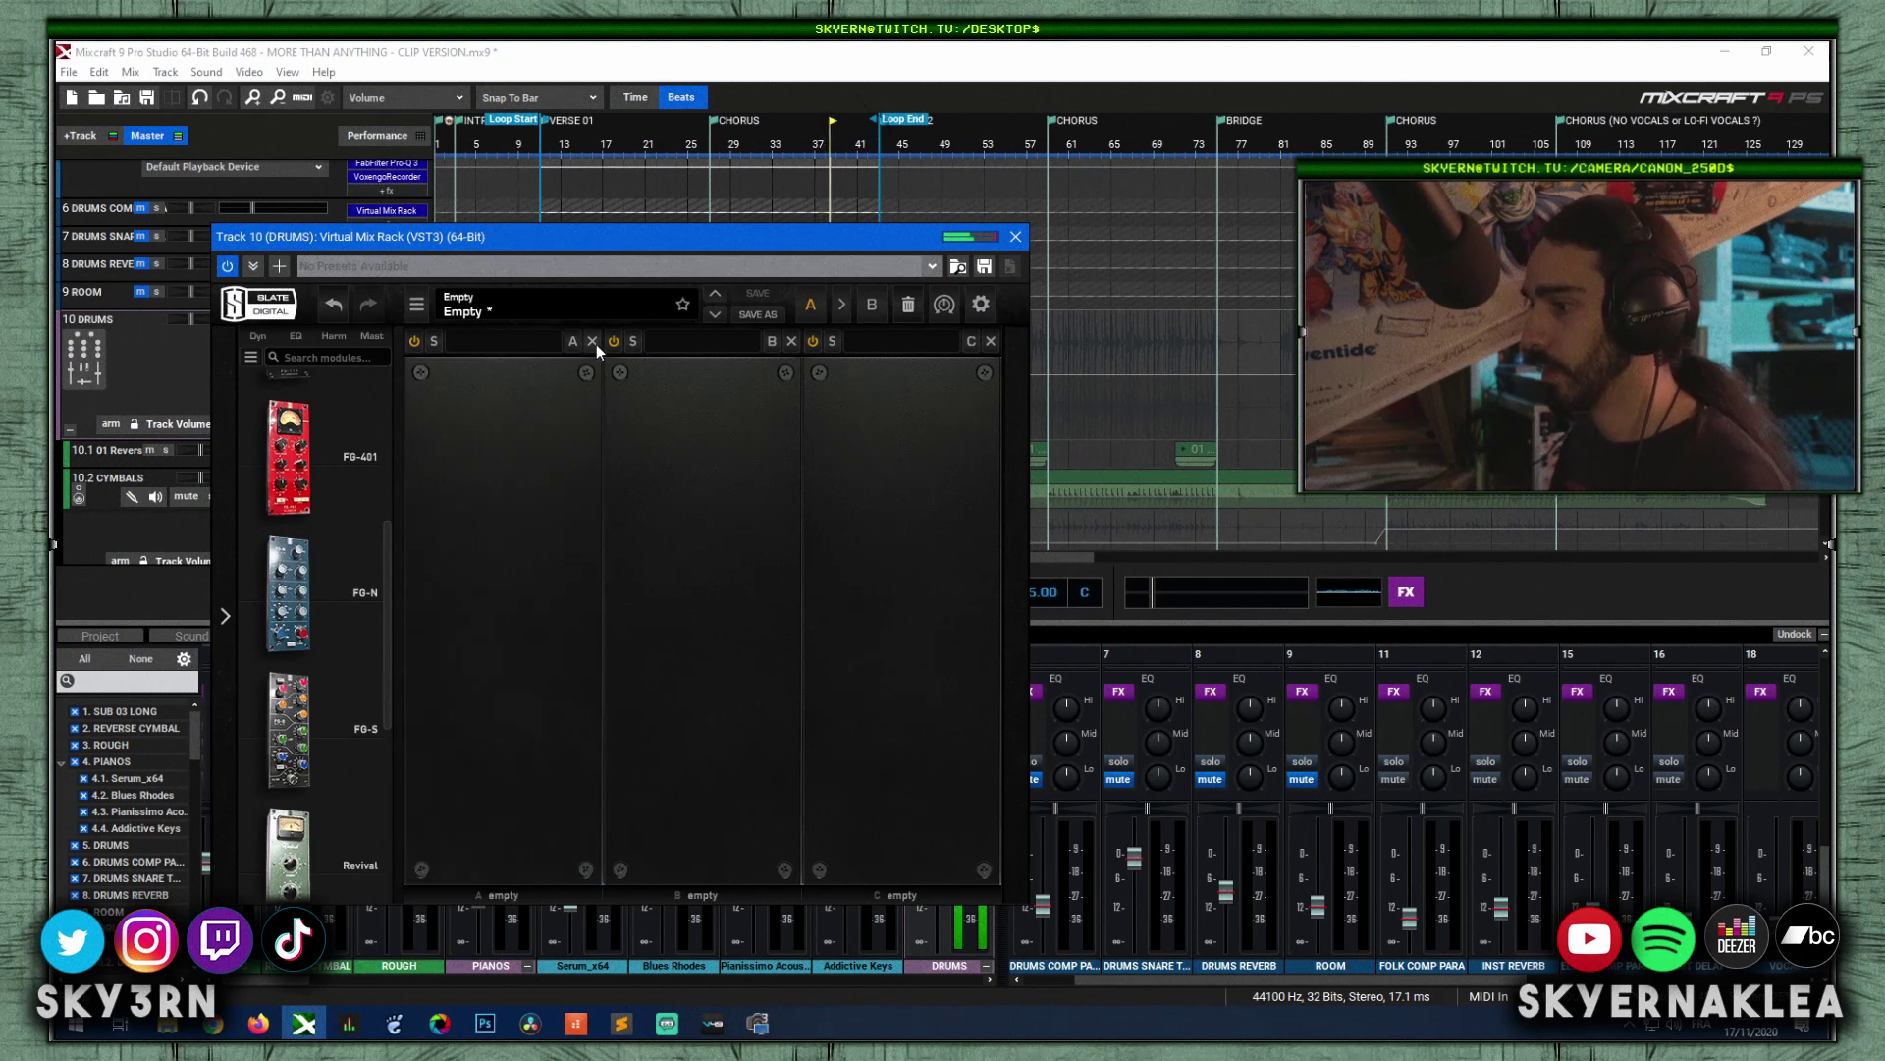
{"action": "left_click", "coordinate": [300, 724]}
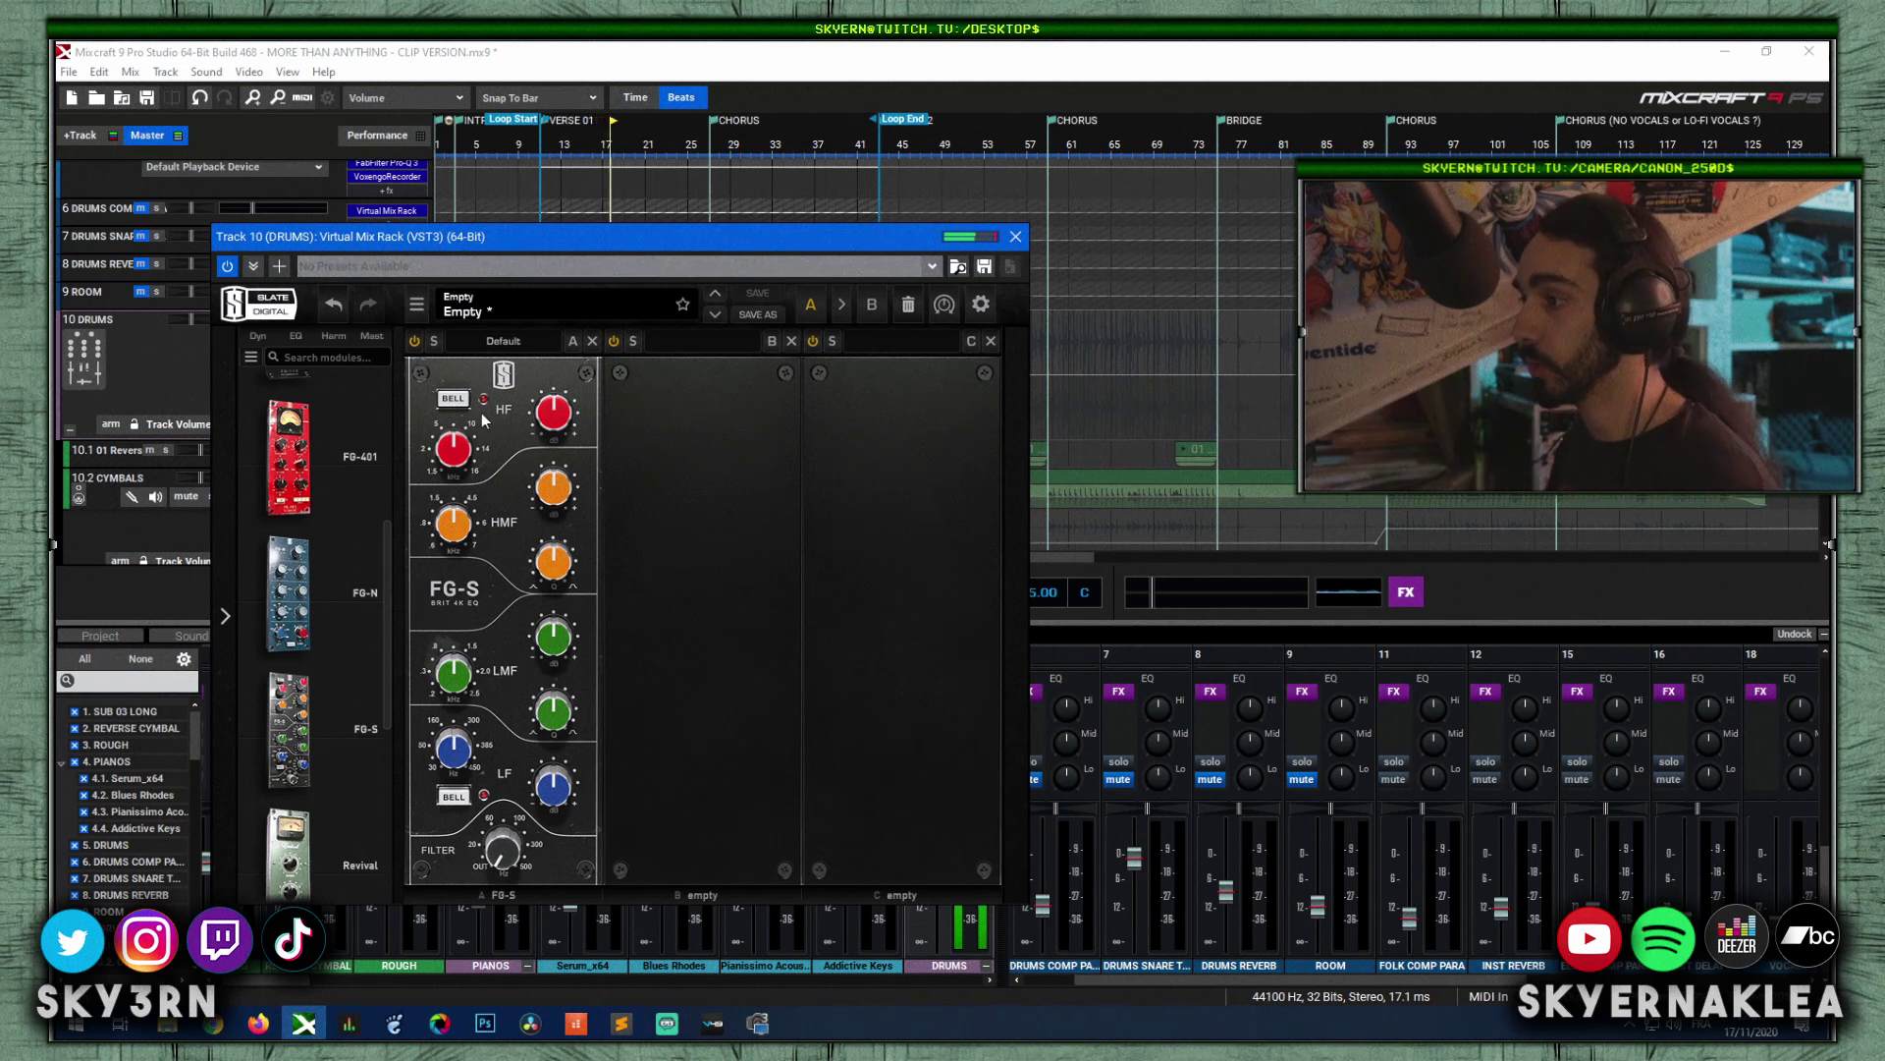
{"action": "left_click", "coordinate": [455, 401]}
{"action": "left_click_drag", "start_coordinate": [533, 425], "coordinate": [539, 339]}
Step: Set the FG-S HF band to about 12.1 kHz with about +4.2 dB of gain
{"action": "mouse_move", "coordinate": [460, 462]}
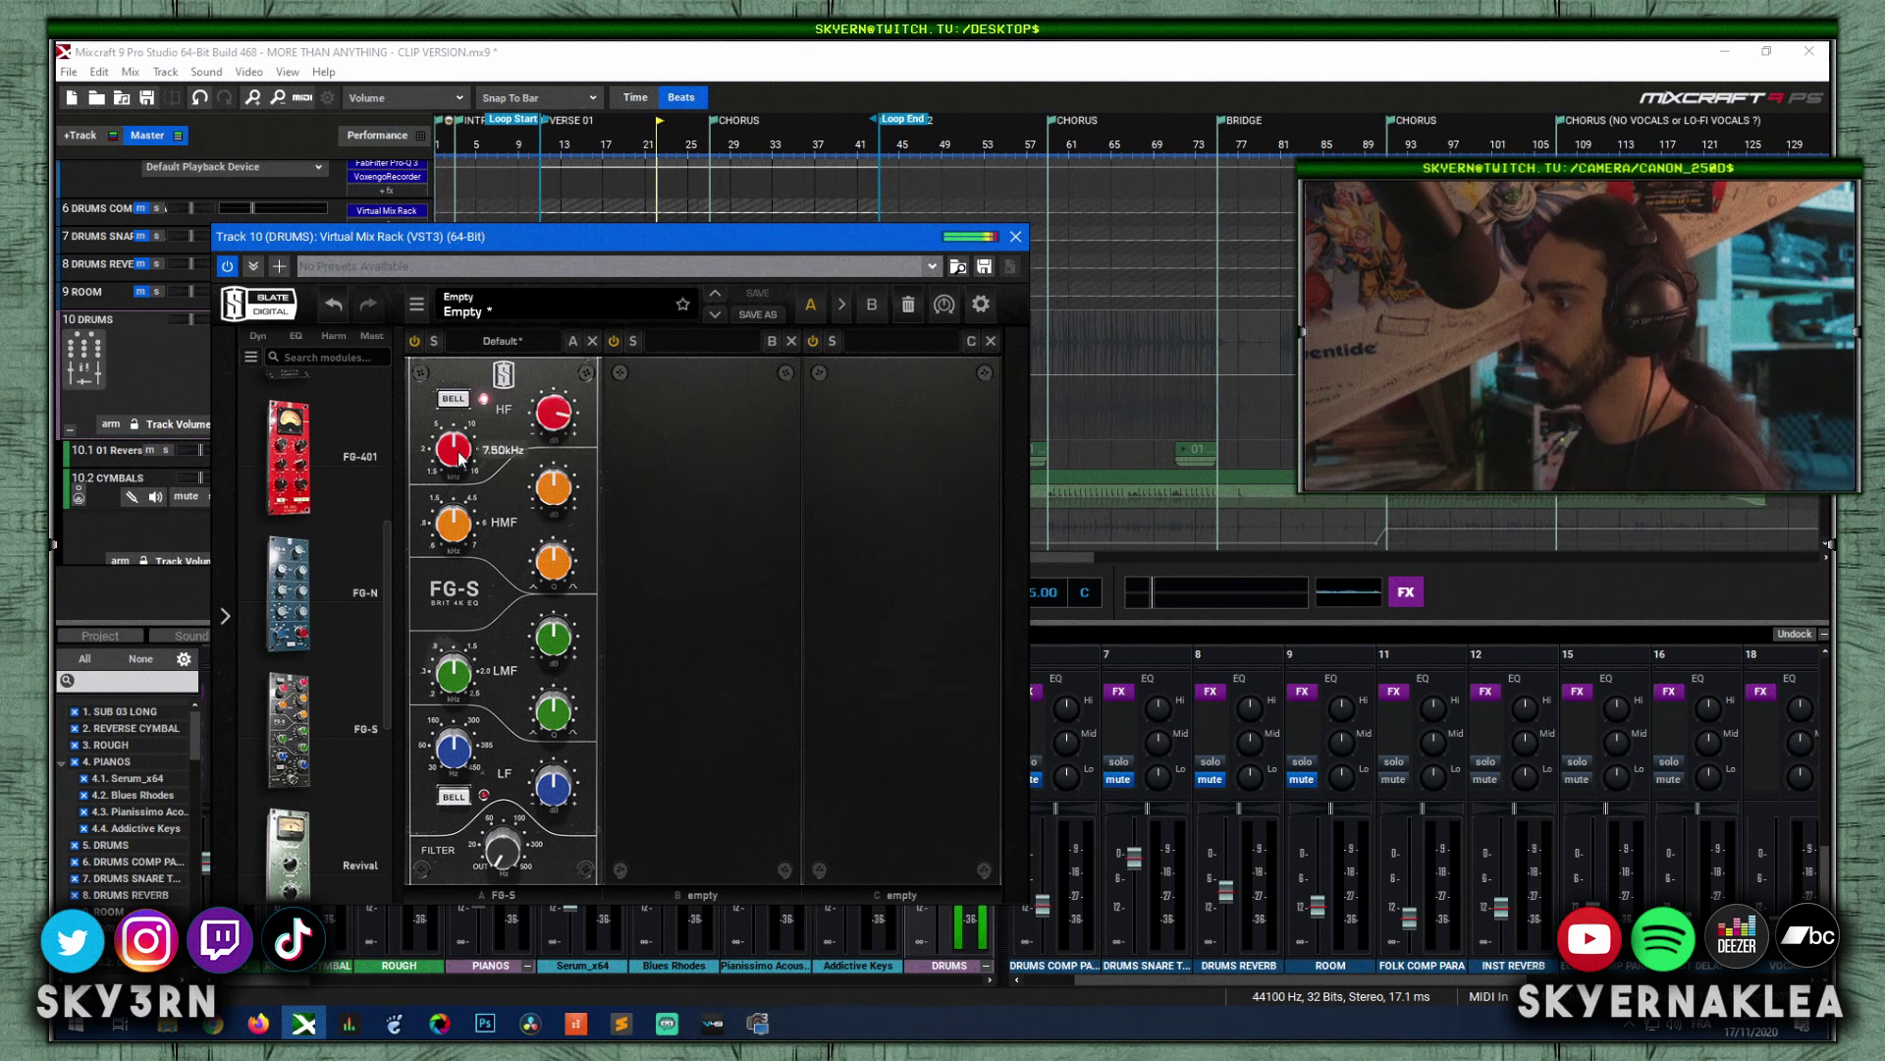
{"action": "left_click_drag", "start_coordinate": [459, 459], "coordinate": [450, 416]}
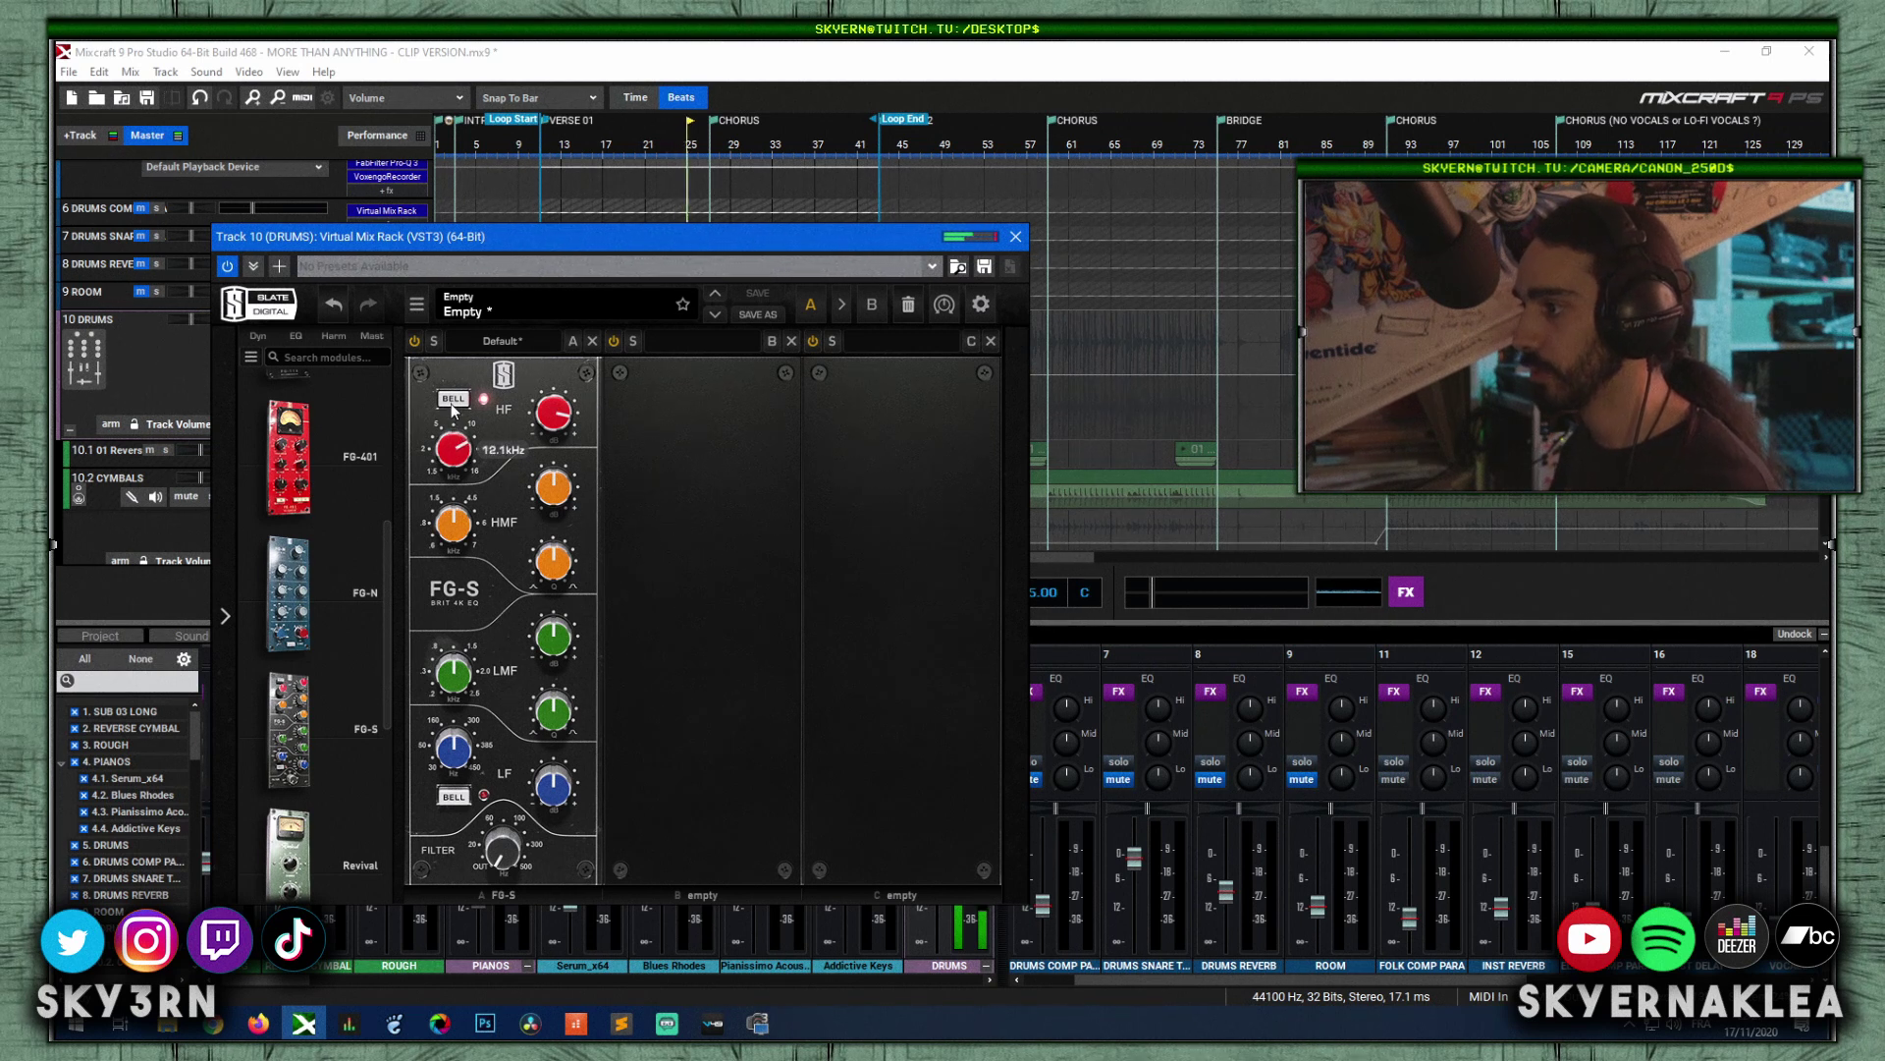
{"action": "left_click_drag", "start_coordinate": [552, 417], "coordinate": [541, 320]}
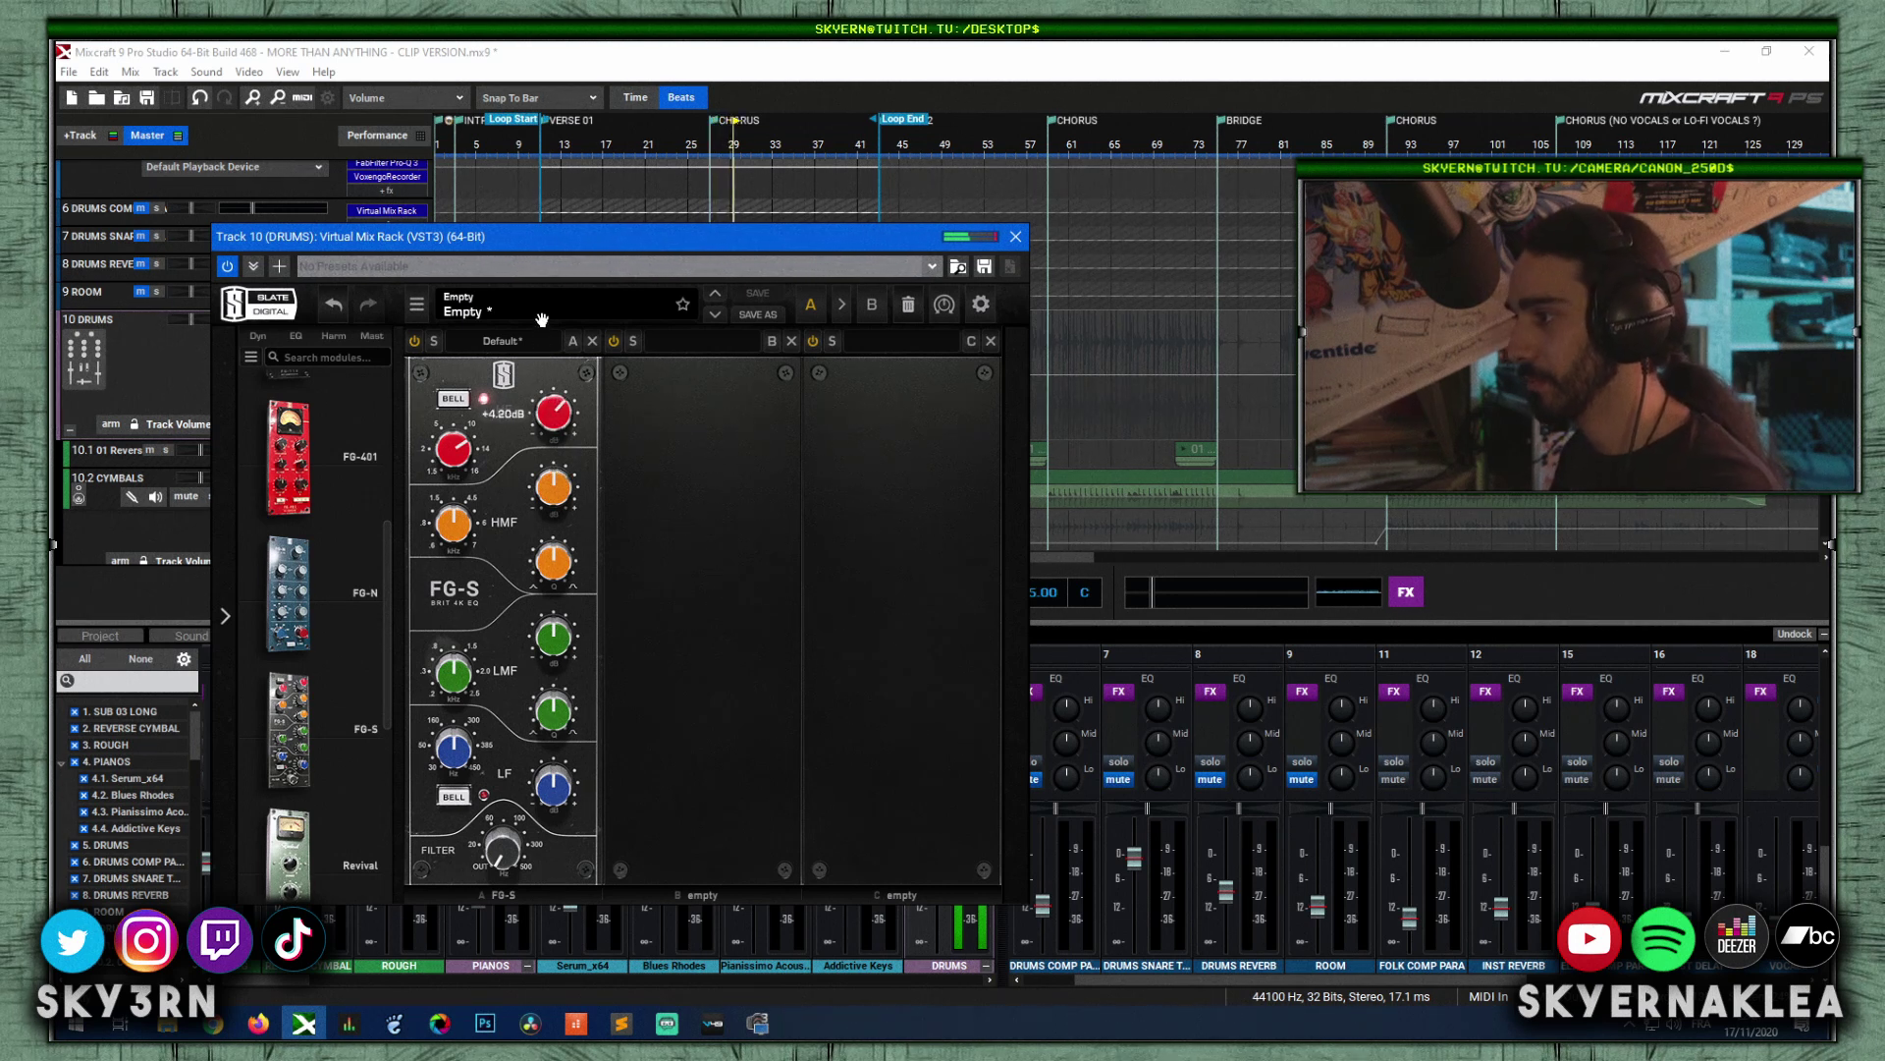
Step: Boost the FG-S HMF band about 6.8 dB, lower its frequency to about 1.19 kHz, and turn the boost into a cut
{"action": "left_click_drag", "start_coordinate": [453, 523], "coordinate": [455, 560]}
{"action": "left_click_drag", "start_coordinate": [552, 488], "coordinate": [545, 449]}
{"action": "left_click_drag", "start_coordinate": [453, 530], "coordinate": [454, 546]}
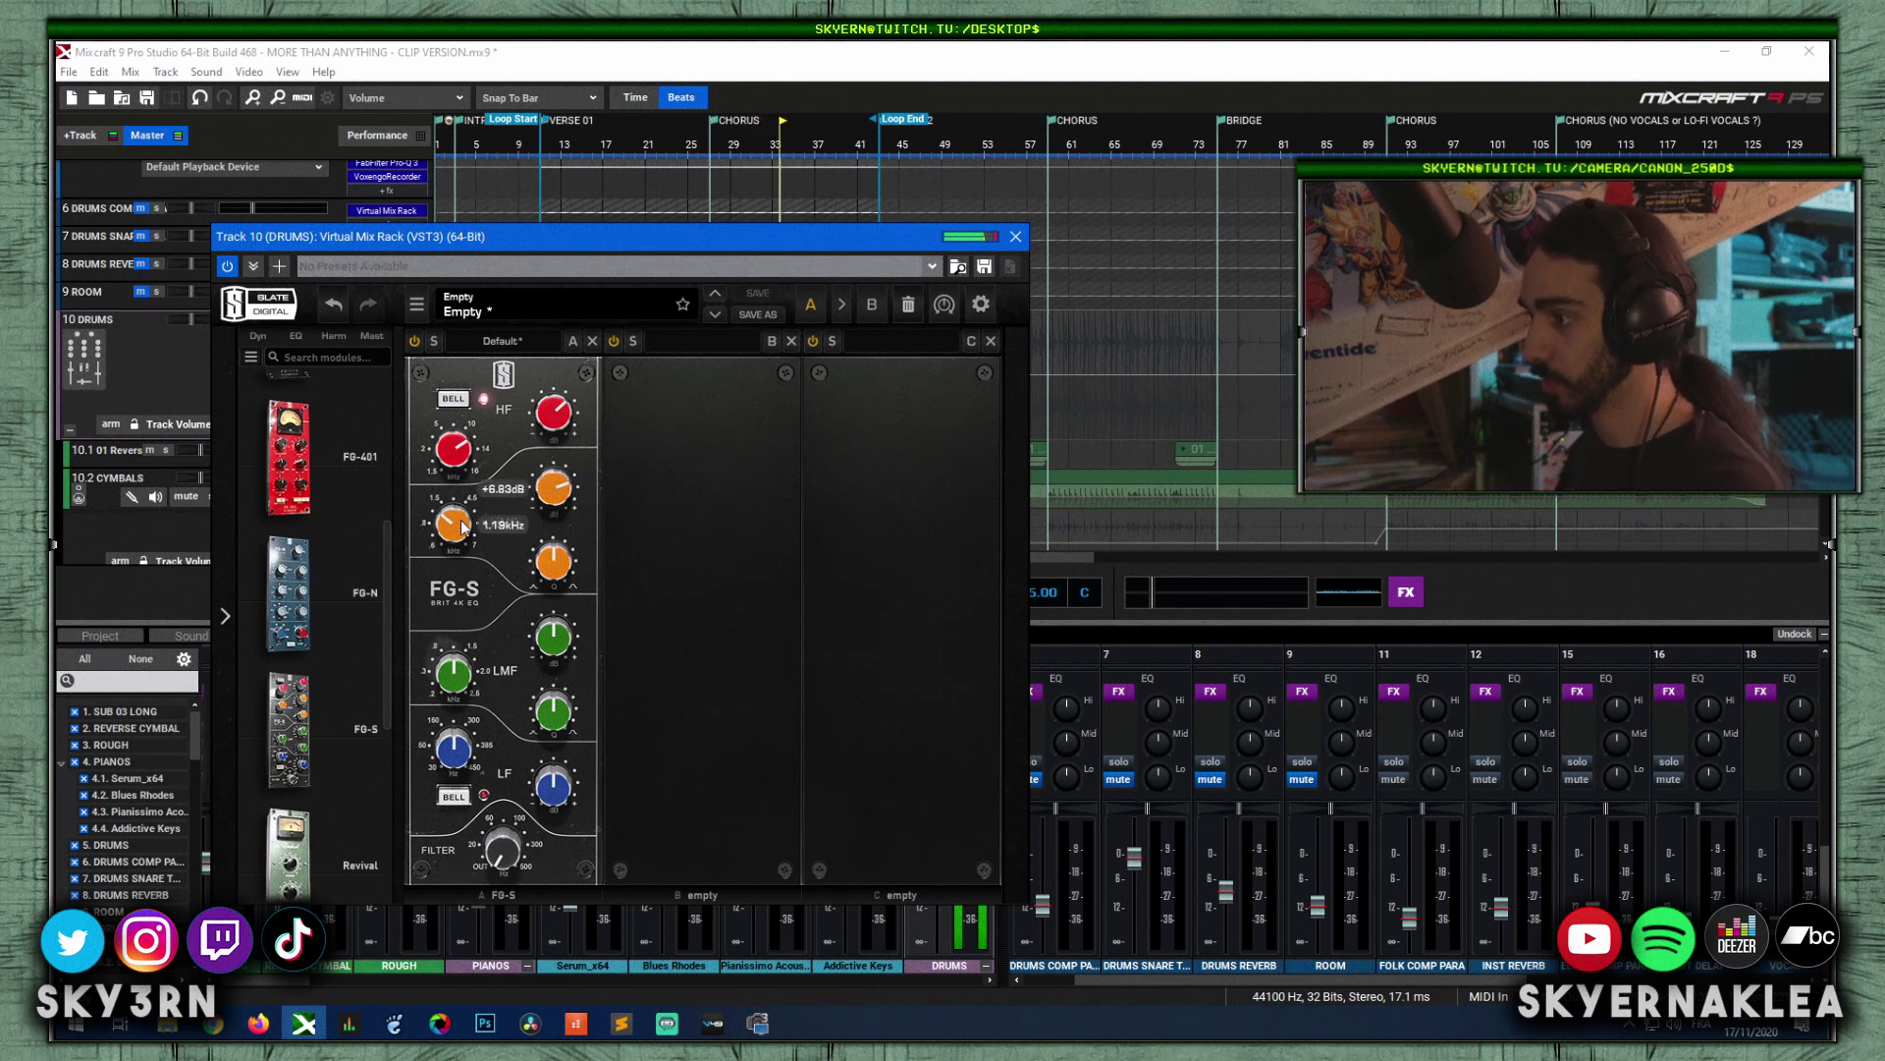
{"action": "left_click_drag", "start_coordinate": [553, 488], "coordinate": [555, 569]}
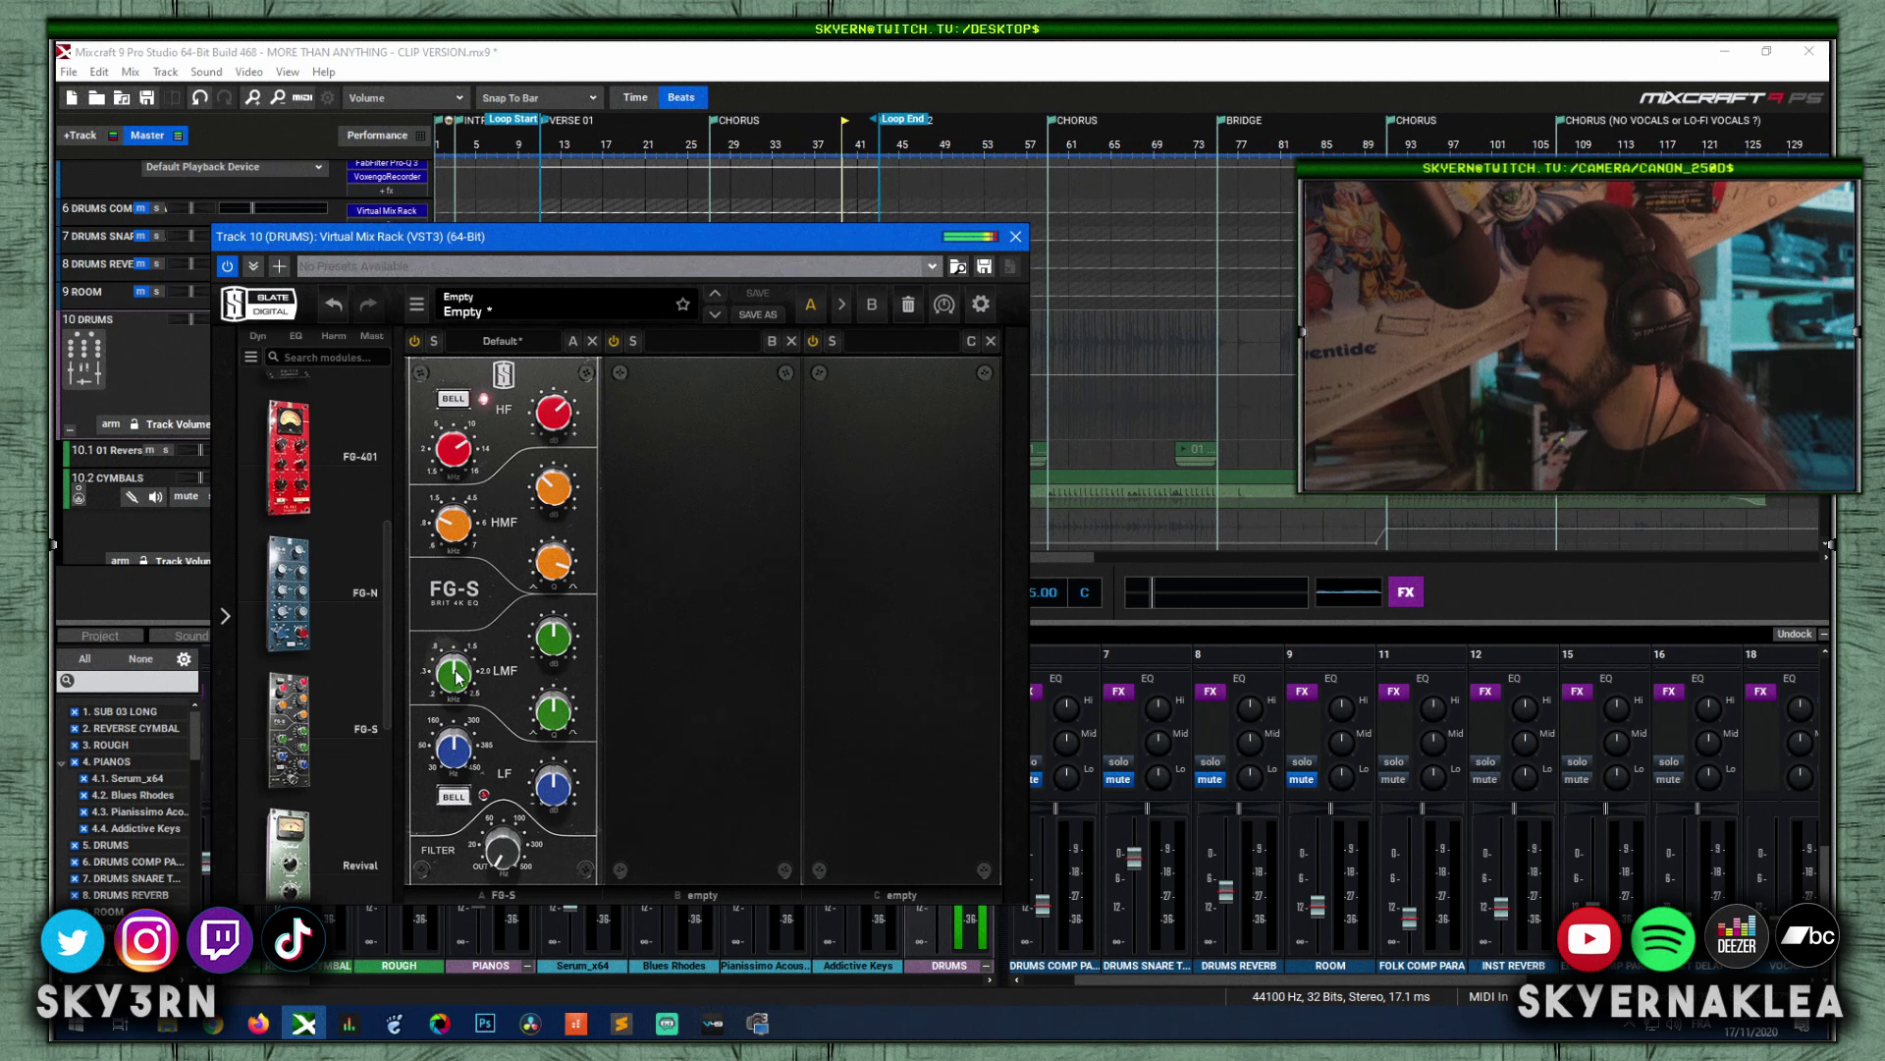
Step: Raise the FG-S LMF frequency to its maximum and boost the band's gain
{"action": "mouse_move", "coordinate": [457, 677]}
{"action": "left_click_drag", "start_coordinate": [453, 676], "coordinate": [420, 530]}
{"action": "mouse_move", "coordinate": [548, 615]}
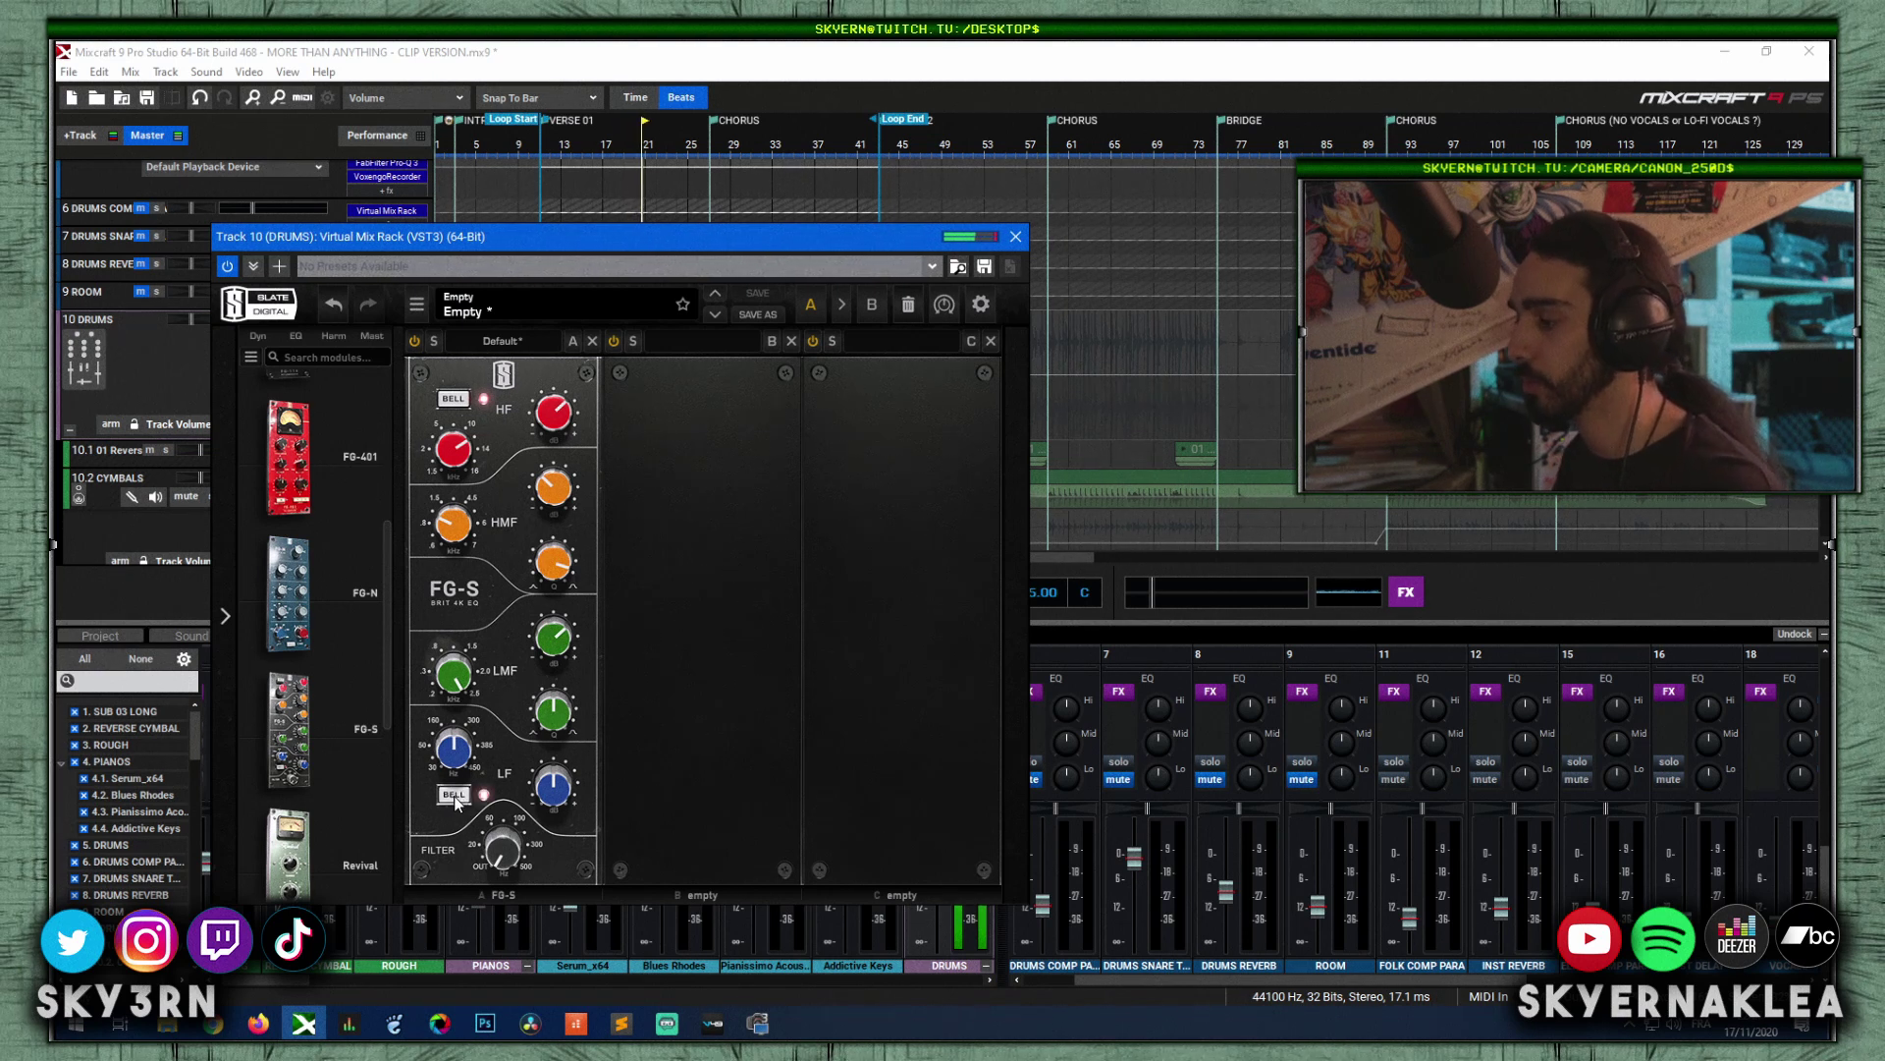
Step: Boost the FG-S LF band to about +8.2 dB and sweep its frequency
{"action": "left_click_drag", "start_coordinate": [547, 802], "coordinate": [548, 729]}
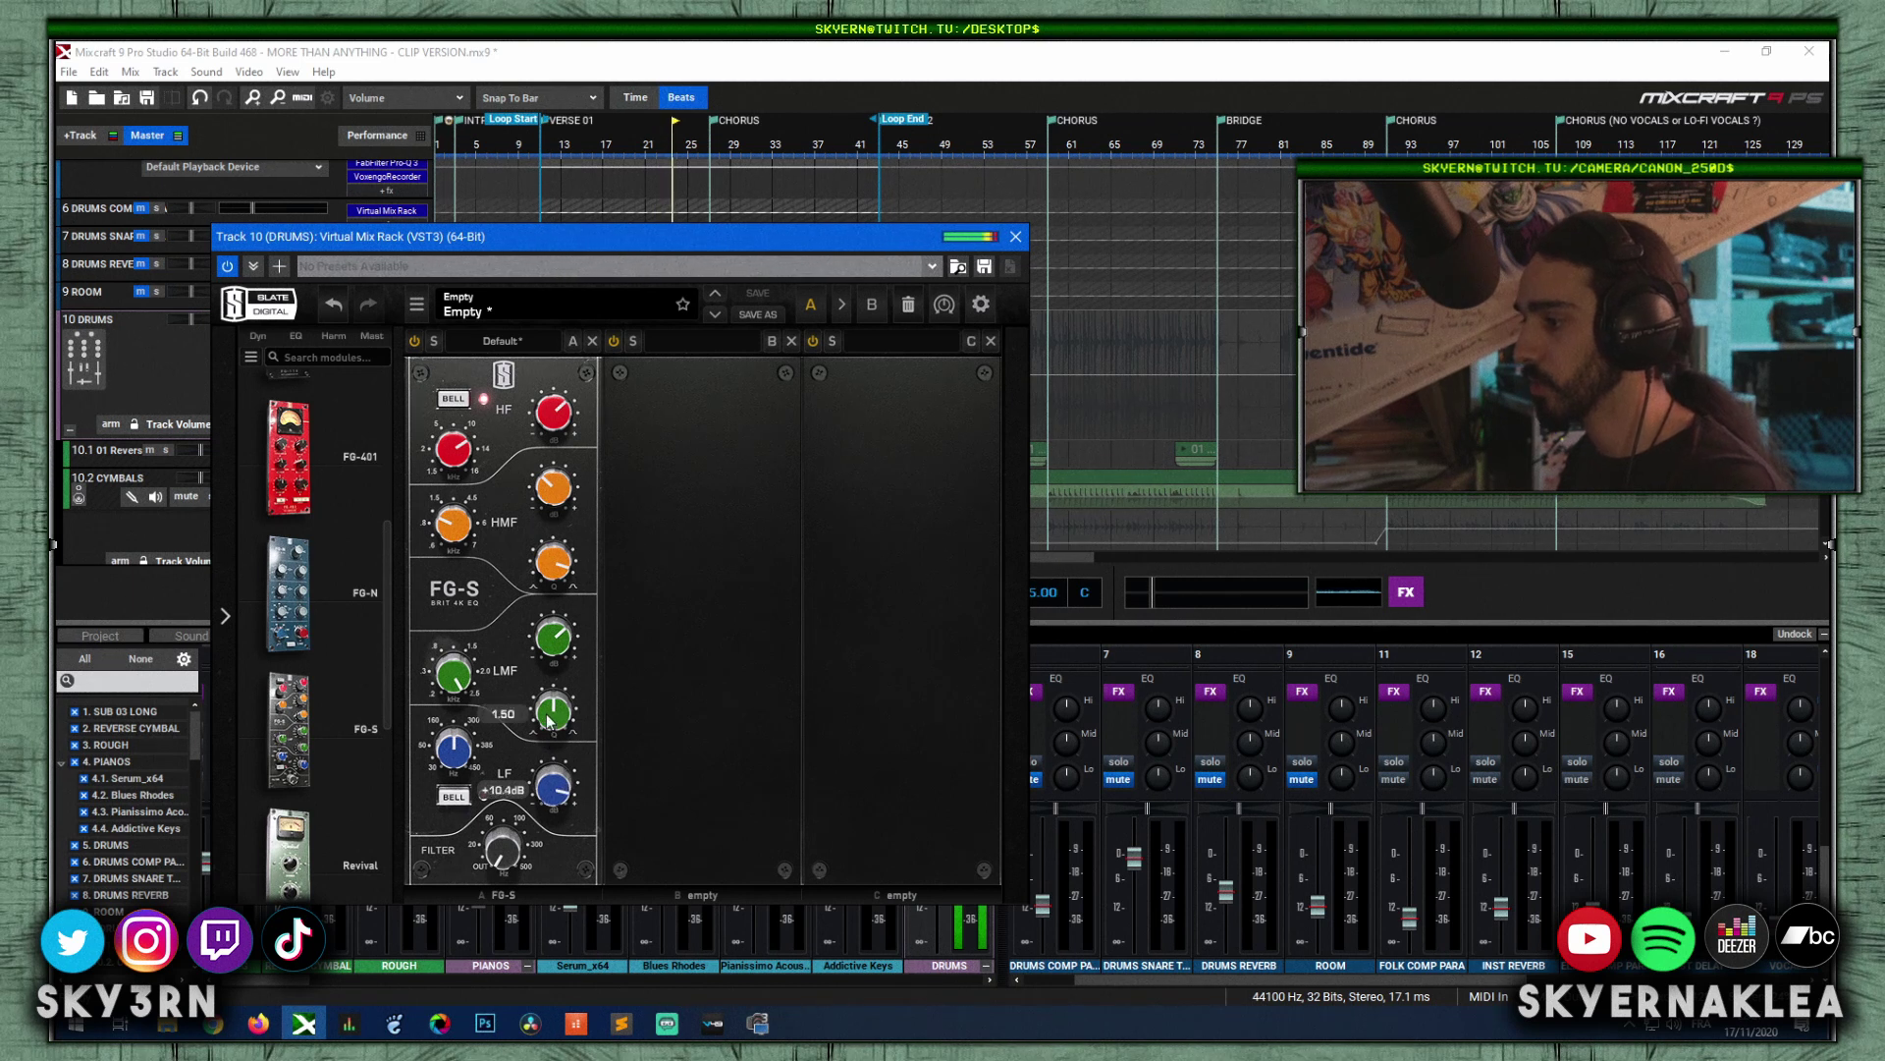
{"action": "left_click_drag", "start_coordinate": [555, 785], "coordinate": [556, 801]}
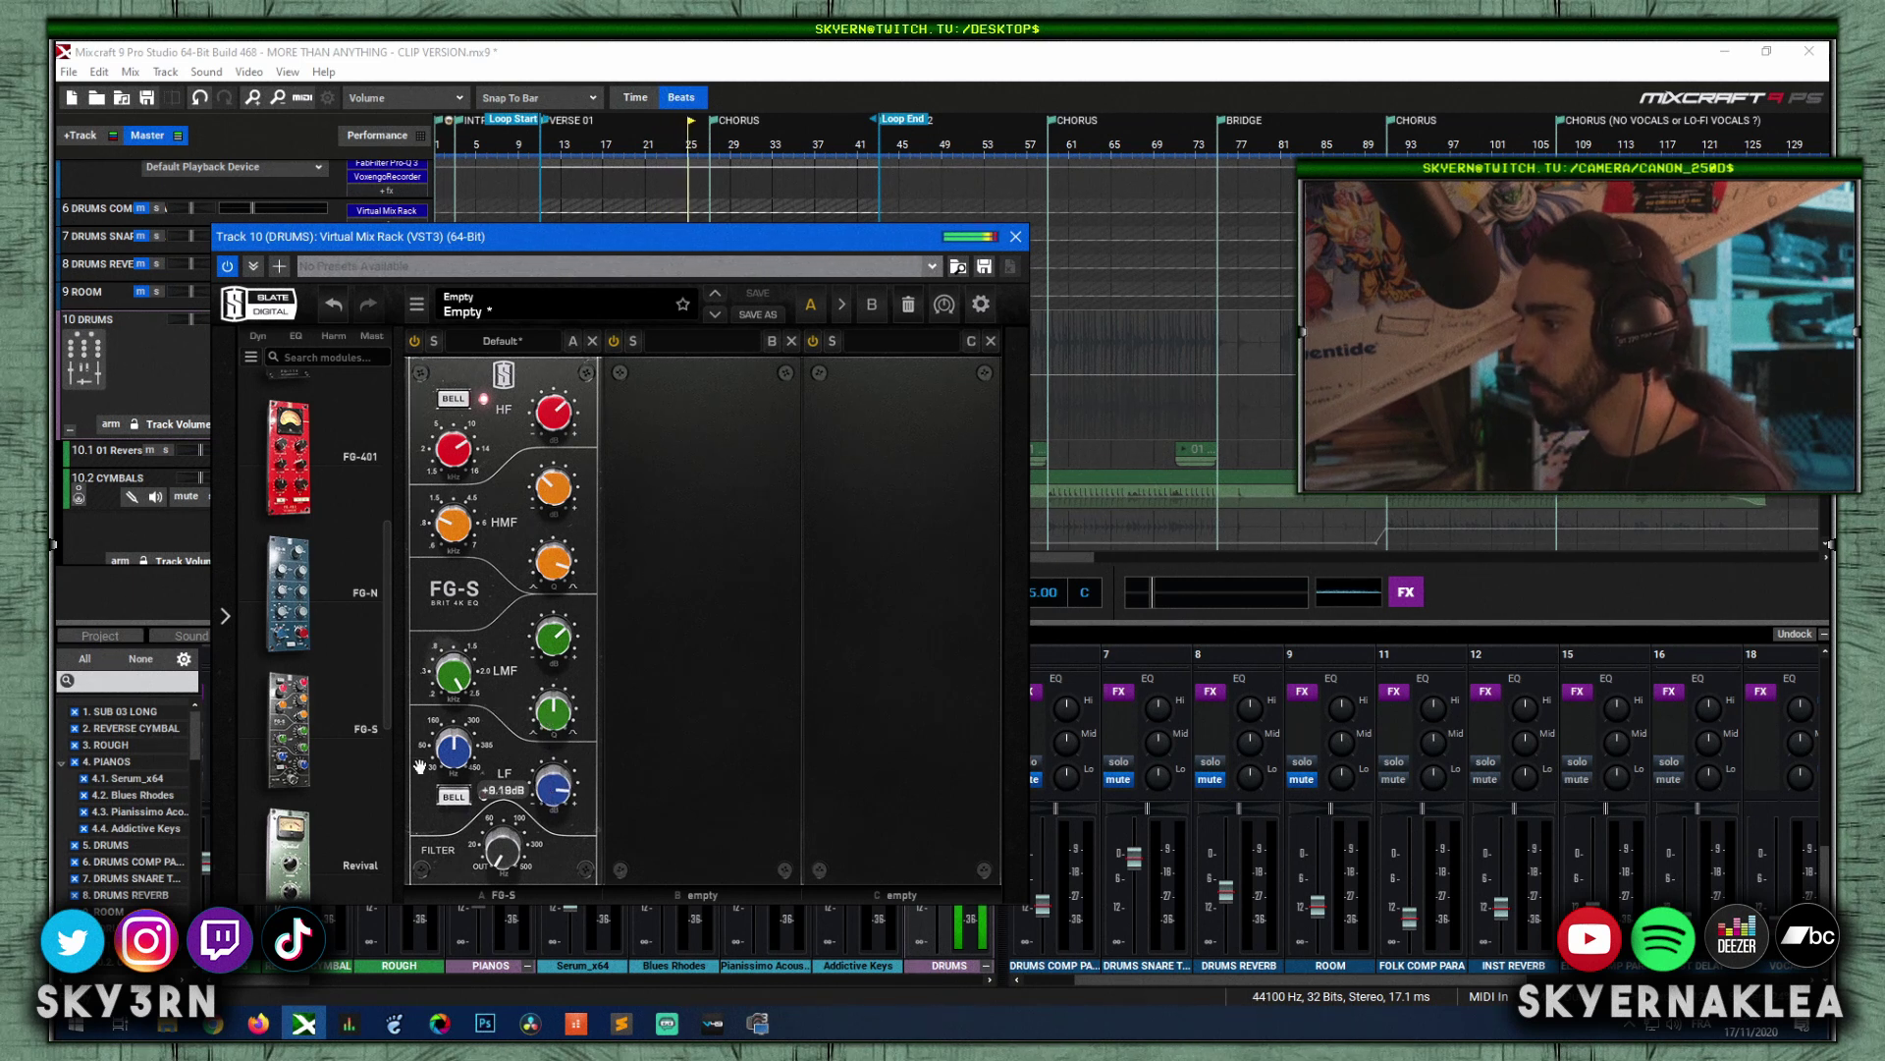
{"action": "left_click_drag", "start_coordinate": [449, 765], "coordinate": [451, 724]}
{"action": "left_click_drag", "start_coordinate": [451, 725], "coordinate": [491, 922]}
Step: Switch the FG-S LF band to bell mode and sweep the filter frequency upward
{"action": "left_click", "coordinate": [459, 798]}
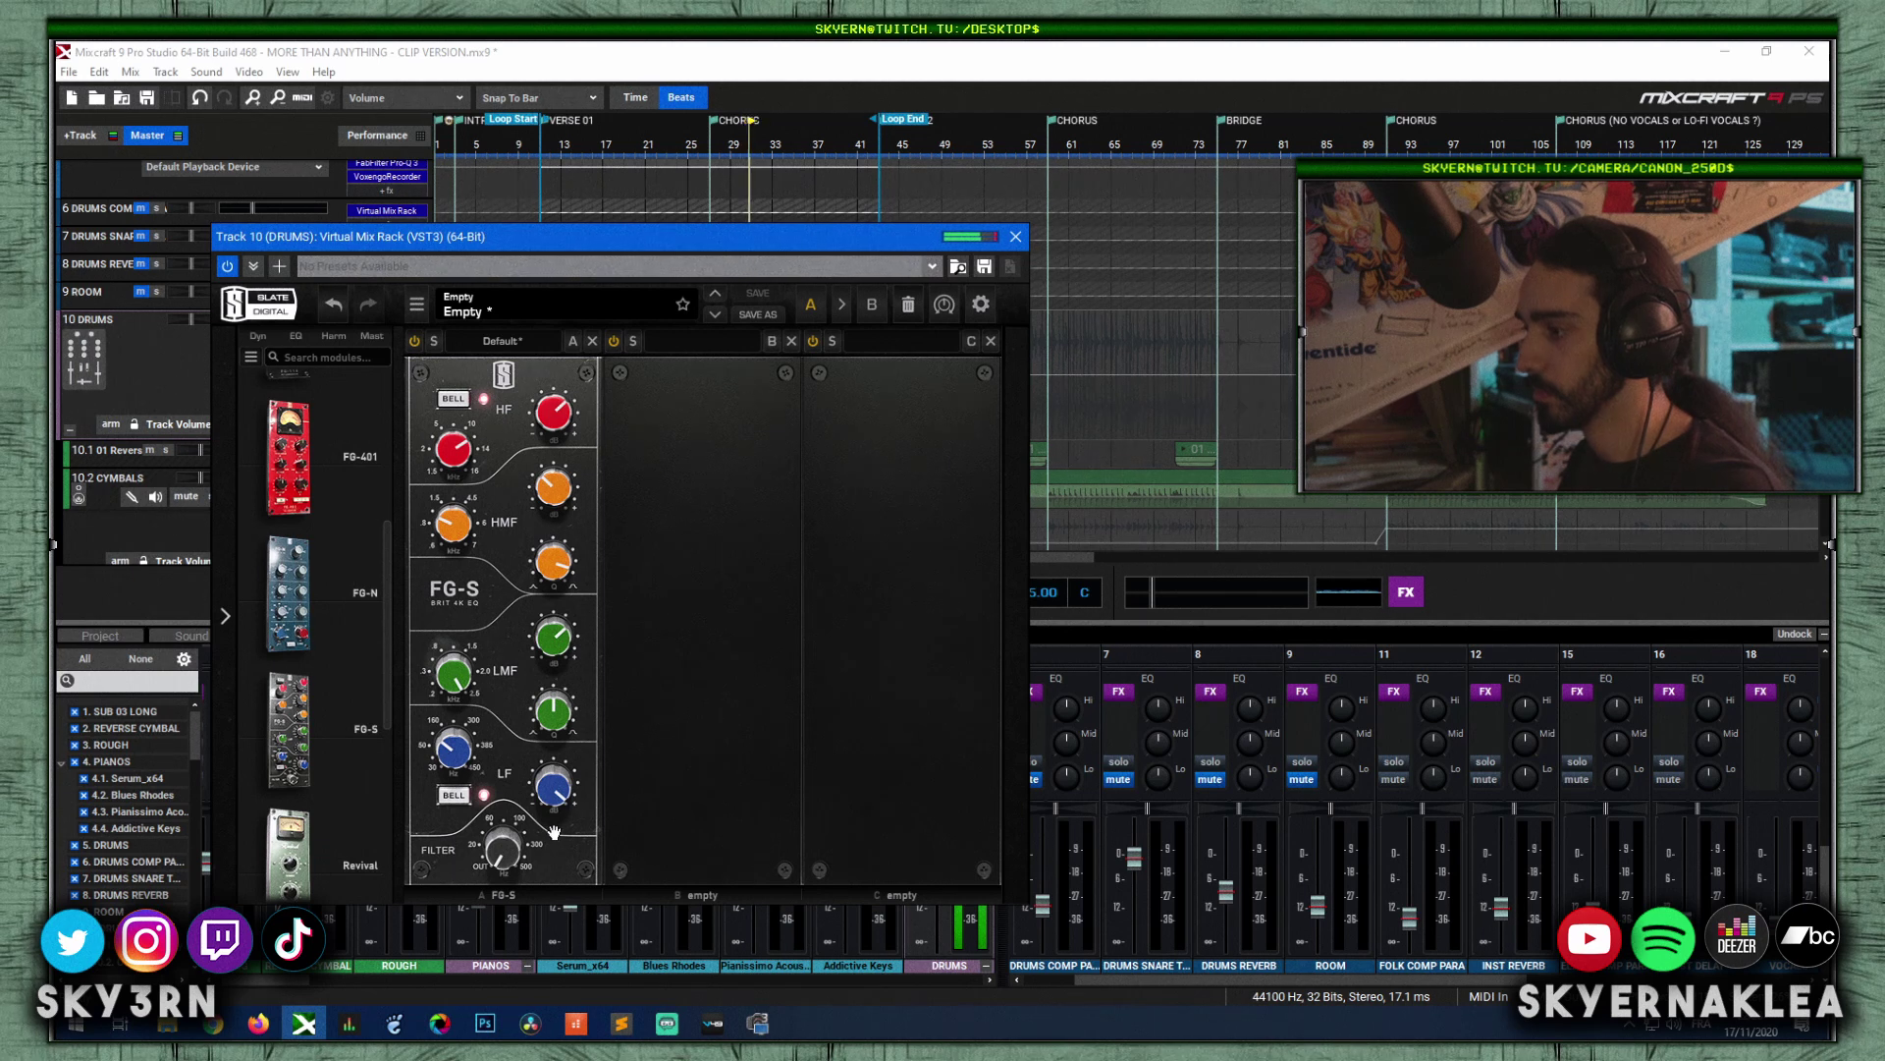
{"action": "left_click_drag", "start_coordinate": [503, 858], "coordinate": [488, 696]}
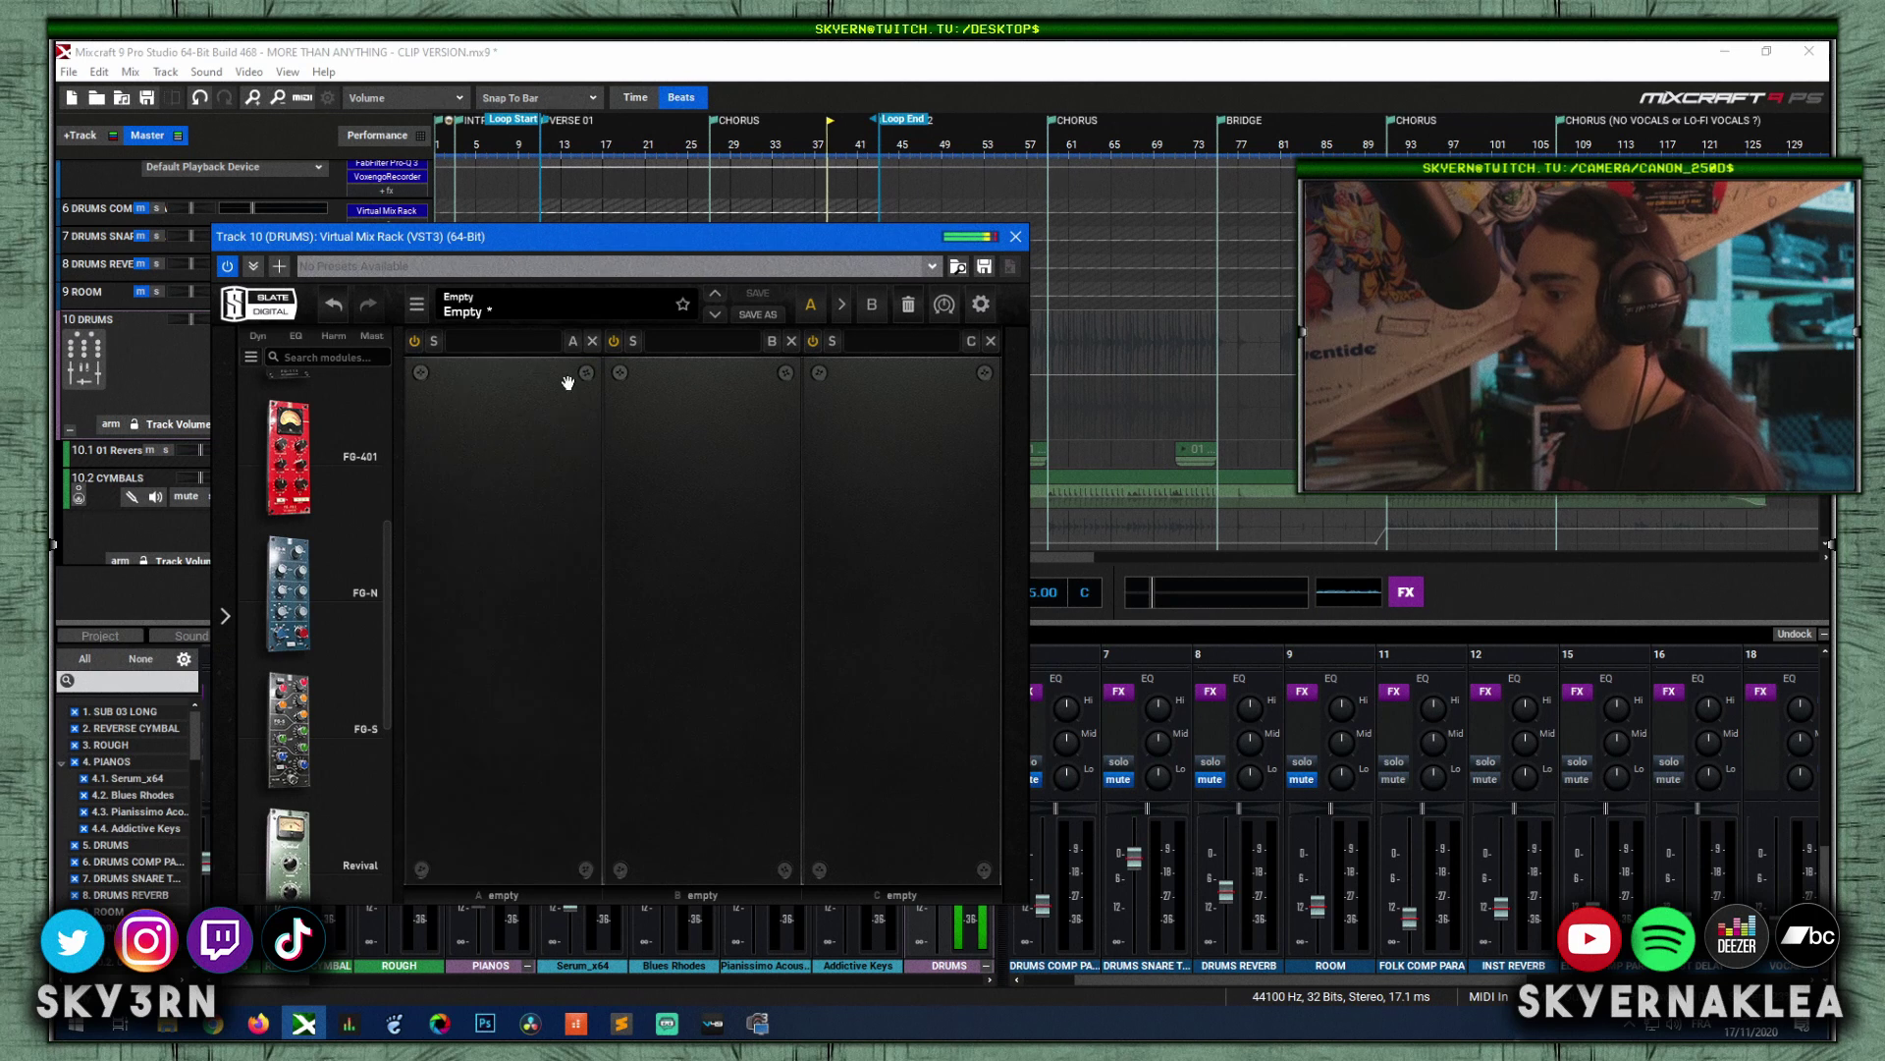
Step: Replace the FG-S EQ with the Revival module in slot A
{"action": "left_click", "coordinate": [592, 341]}
{"action": "scroll", "coordinate": [333, 746], "scroll_direction": "down", "scroll_amount": 1}
{"action": "scroll", "coordinate": [333, 746], "scroll_direction": "down", "scroll_amount": 1}
{"action": "double_click", "coordinate": [314, 694]}
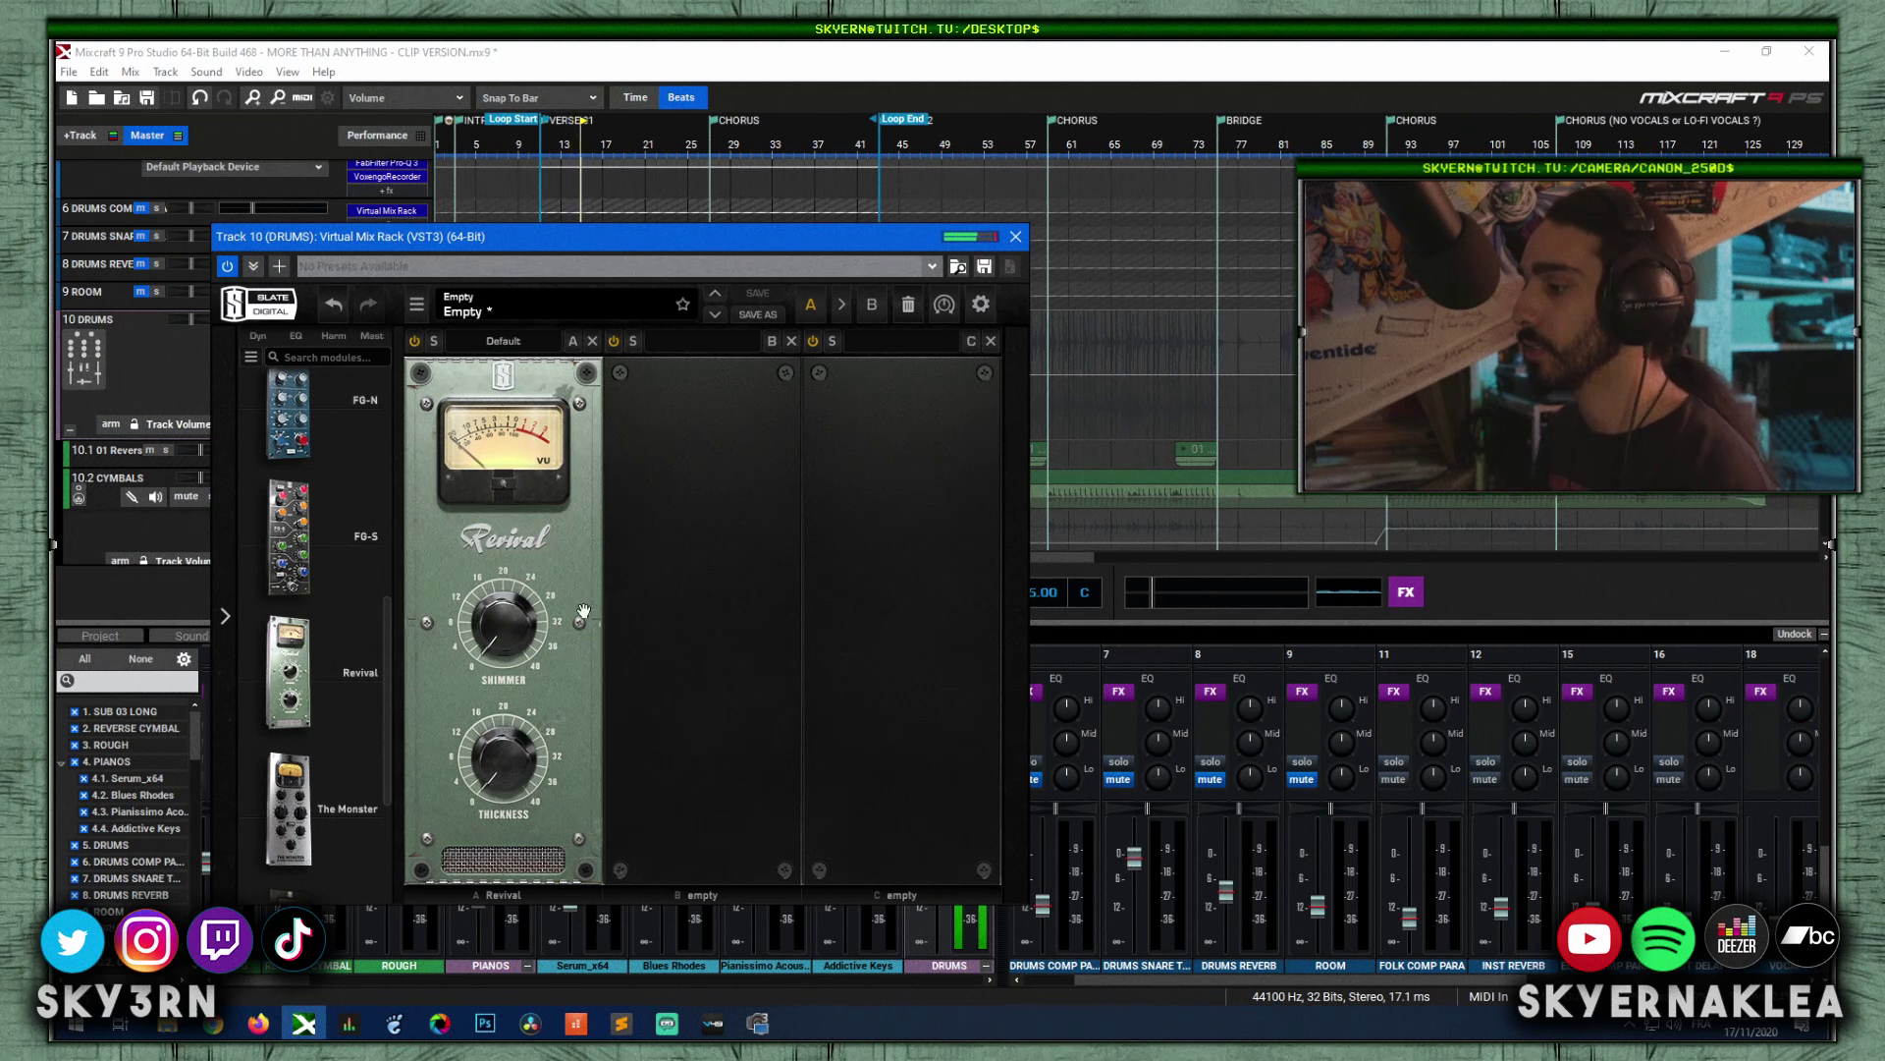
{"action": "mouse_move", "coordinate": [504, 640]}
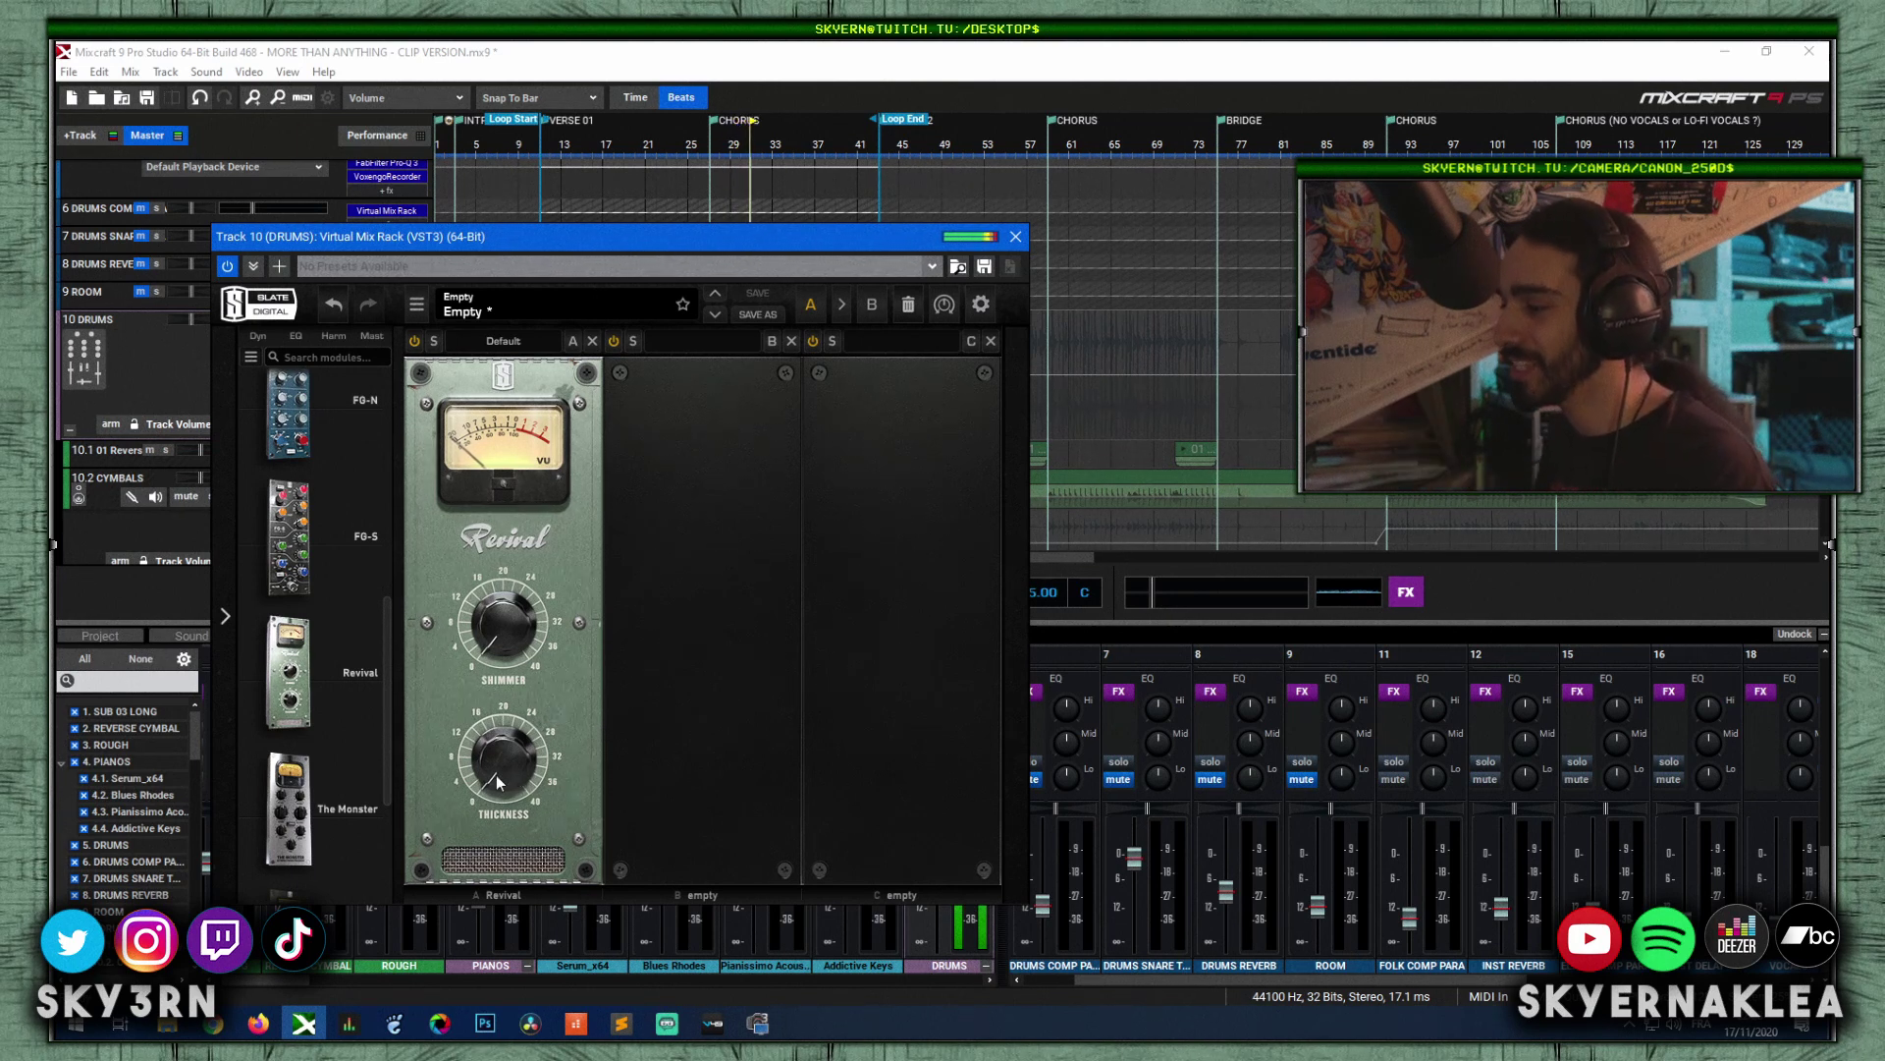
Step: Raise the Revival Thickness and Shimmer to 40.0, and ease Shimmer back to about 27.3
{"action": "left_click_drag", "start_coordinate": [500, 752], "coordinate": [501, 530]}
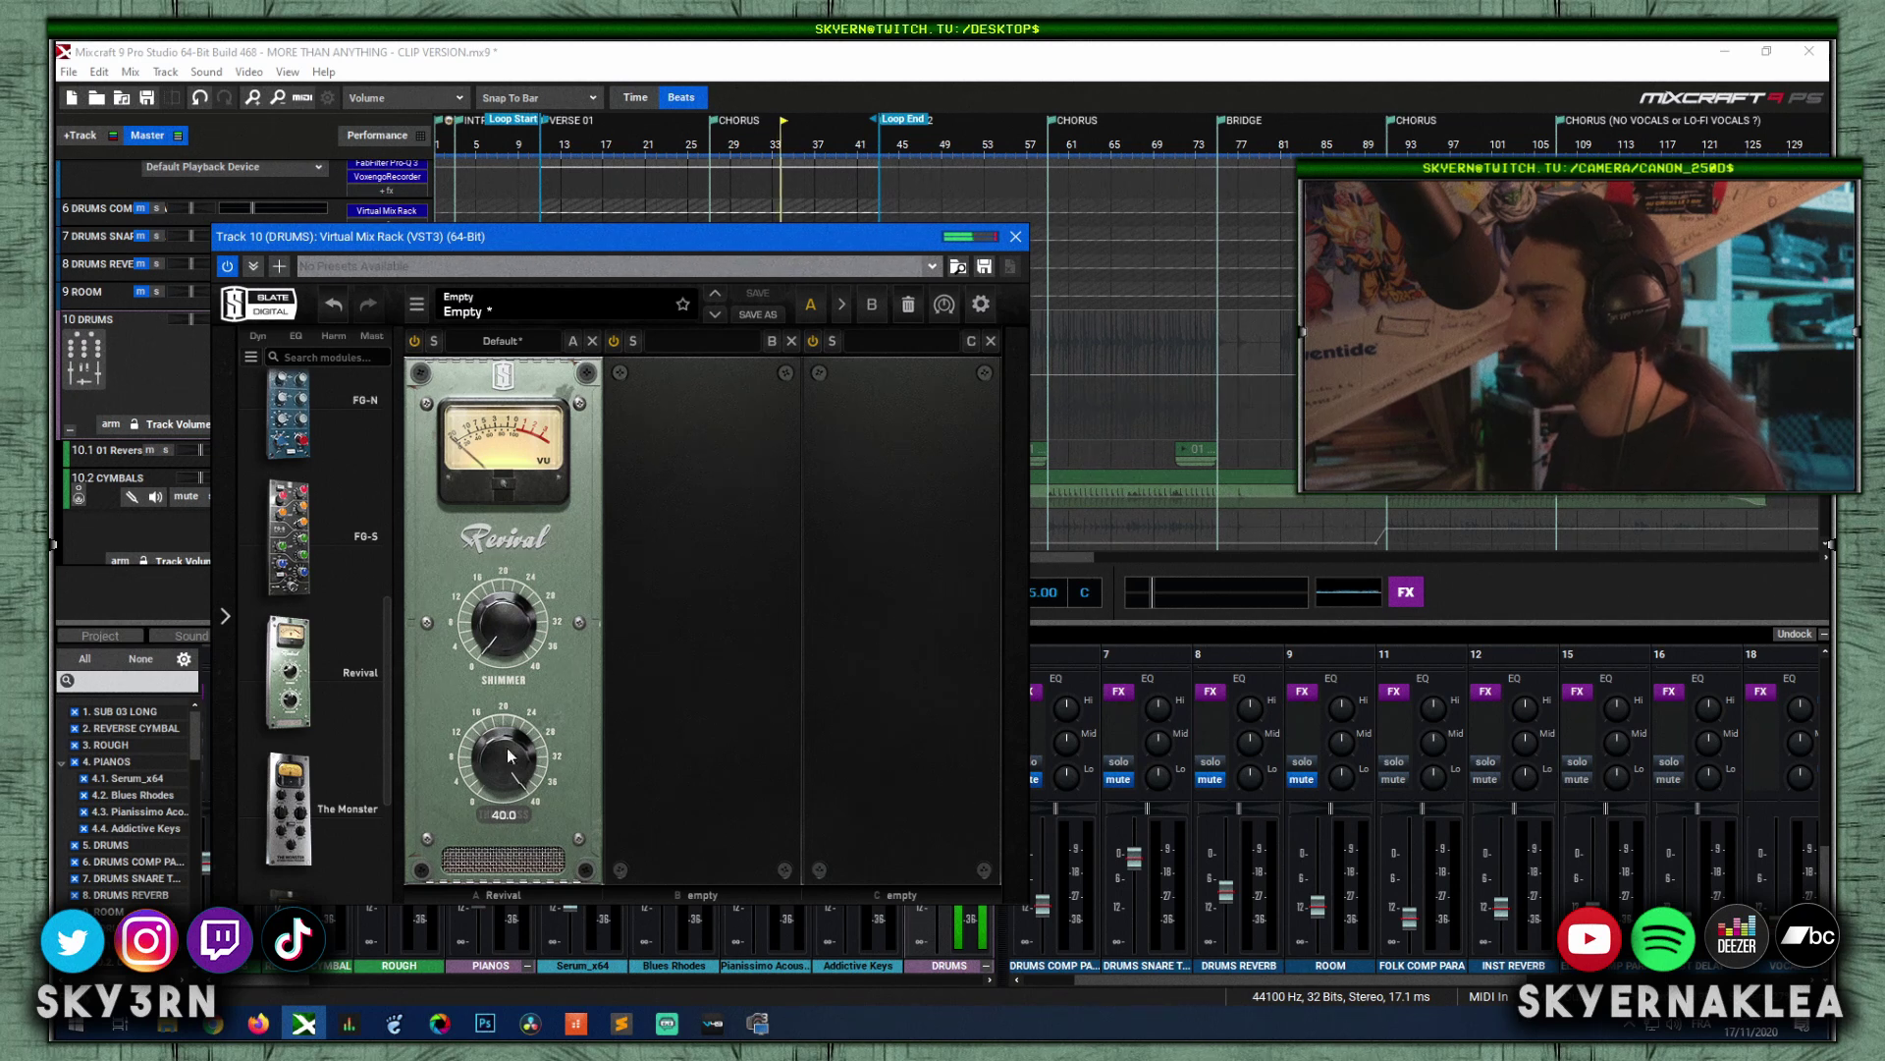
{"action": "left_click_drag", "start_coordinate": [500, 643], "coordinate": [493, 381]}
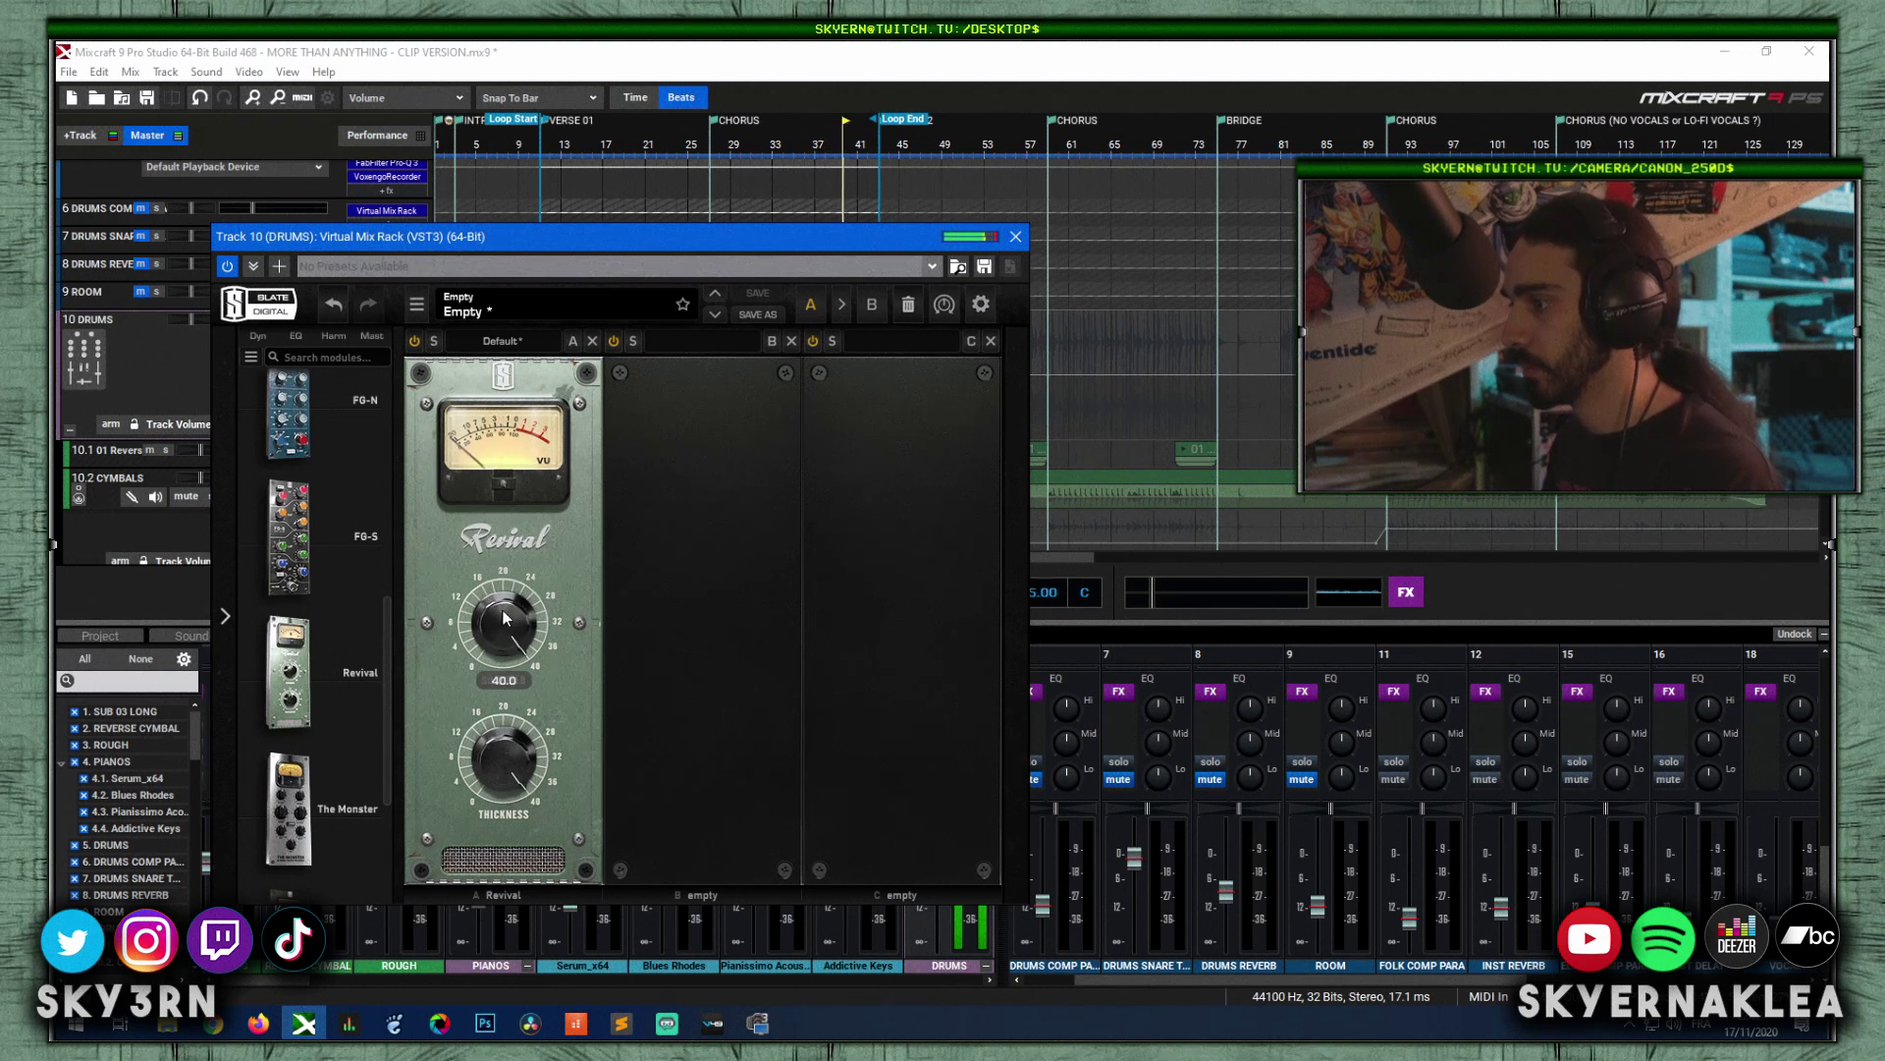
{"action": "left_click_drag", "start_coordinate": [504, 612], "coordinate": [505, 754]}
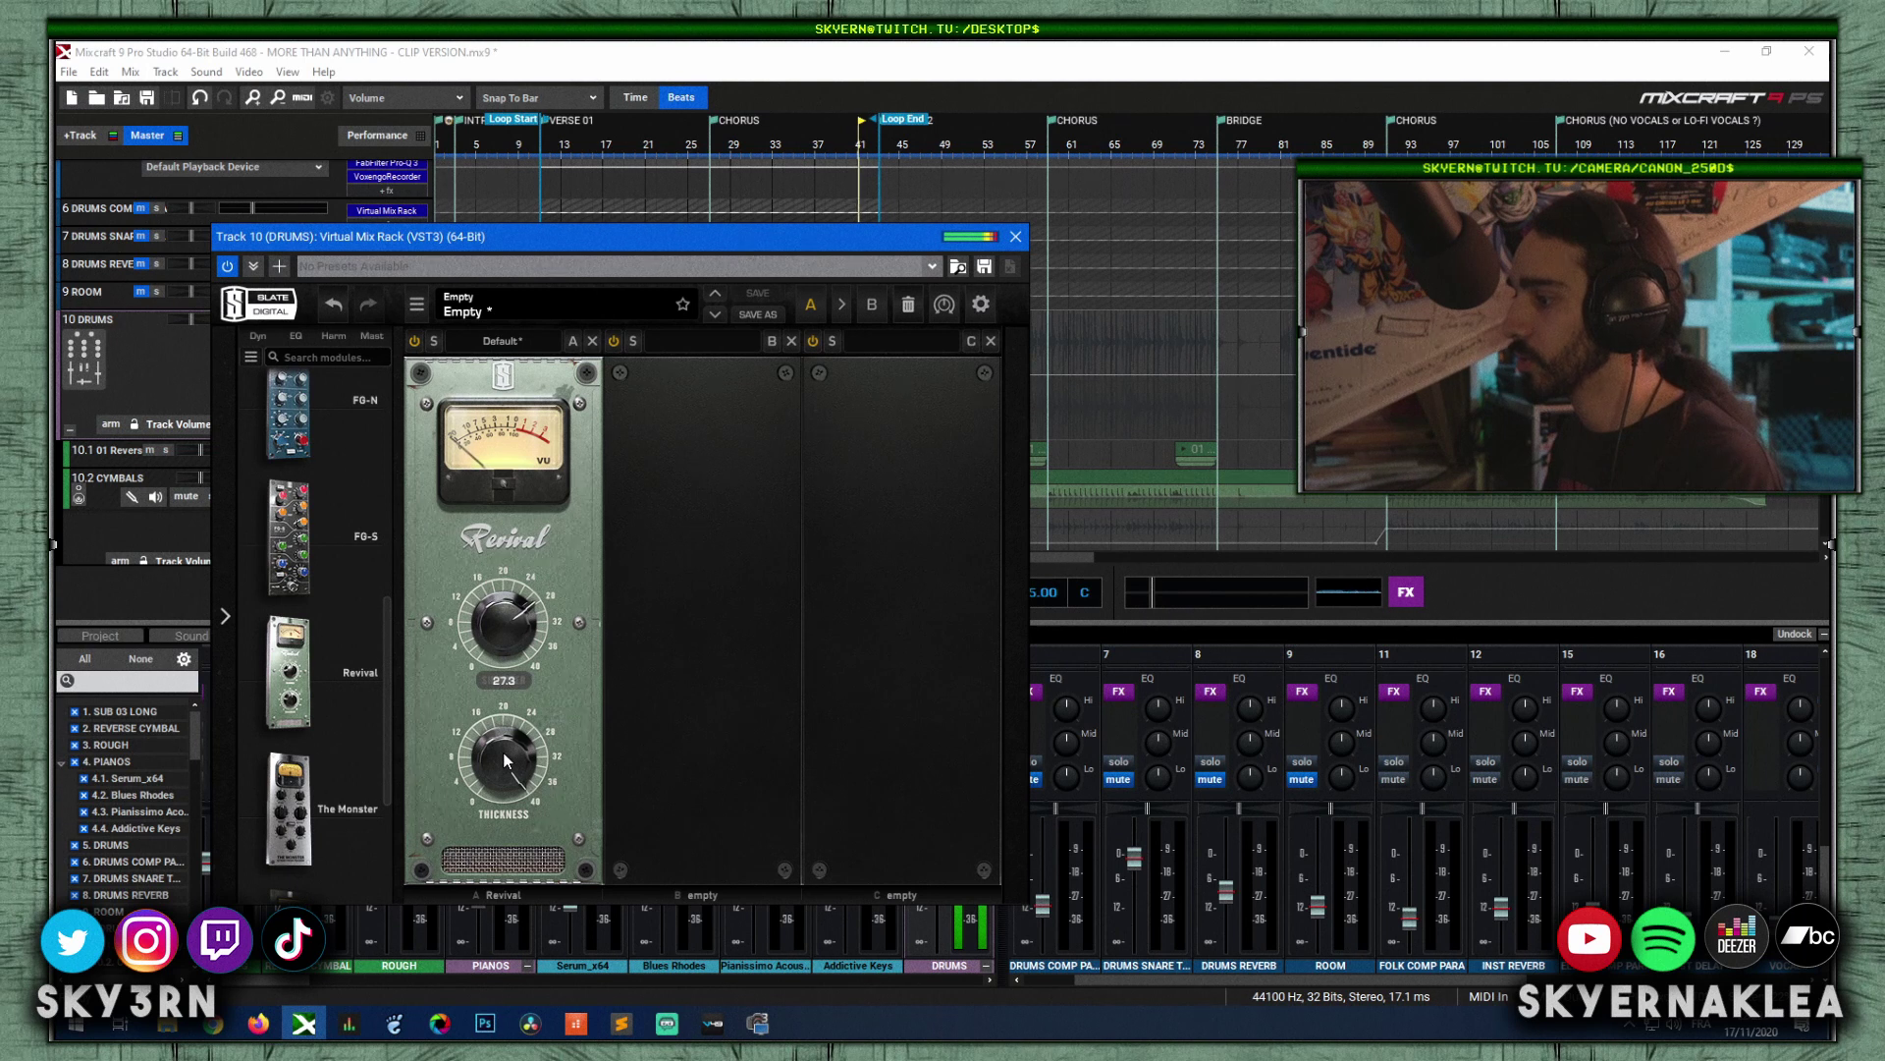
Step: Replace the Revival module with The Monster in slot A
{"action": "scroll", "coordinate": [344, 687], "scroll_direction": "down", "scroll_amount": 1}
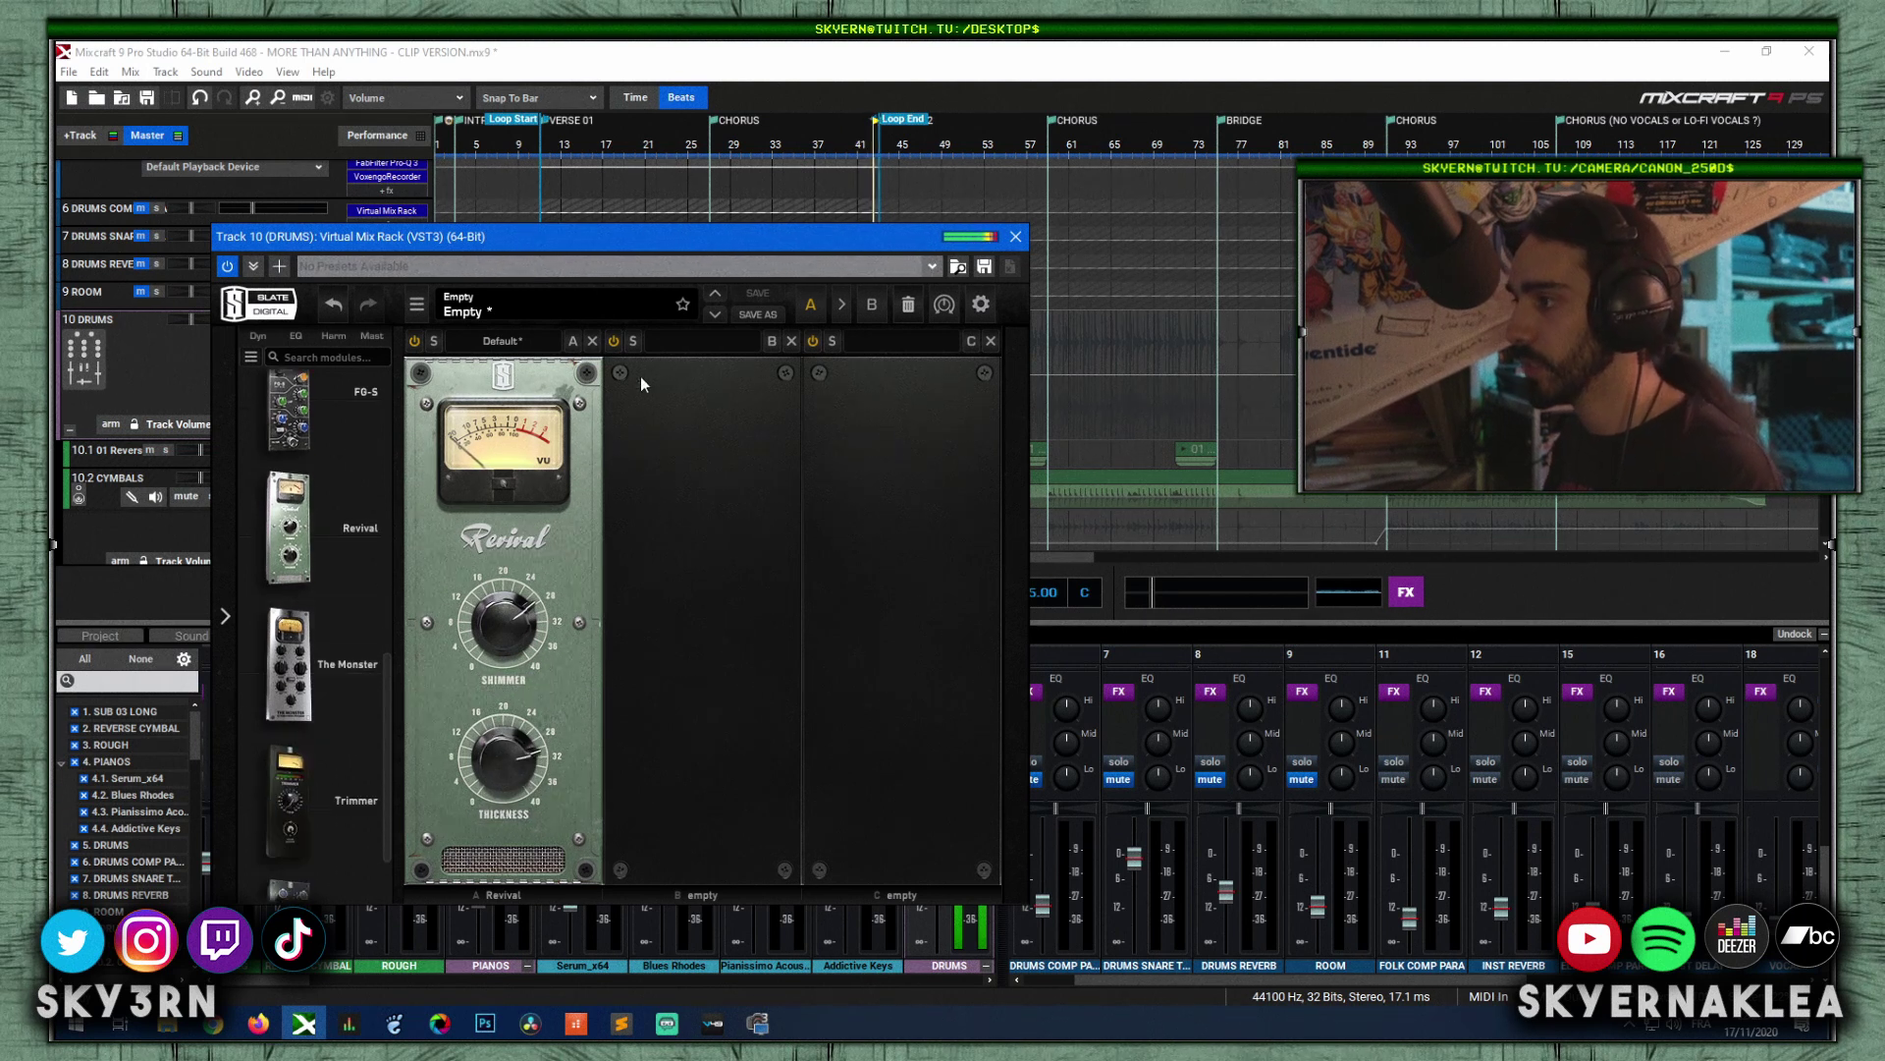
{"action": "left_click", "coordinate": [593, 340]}
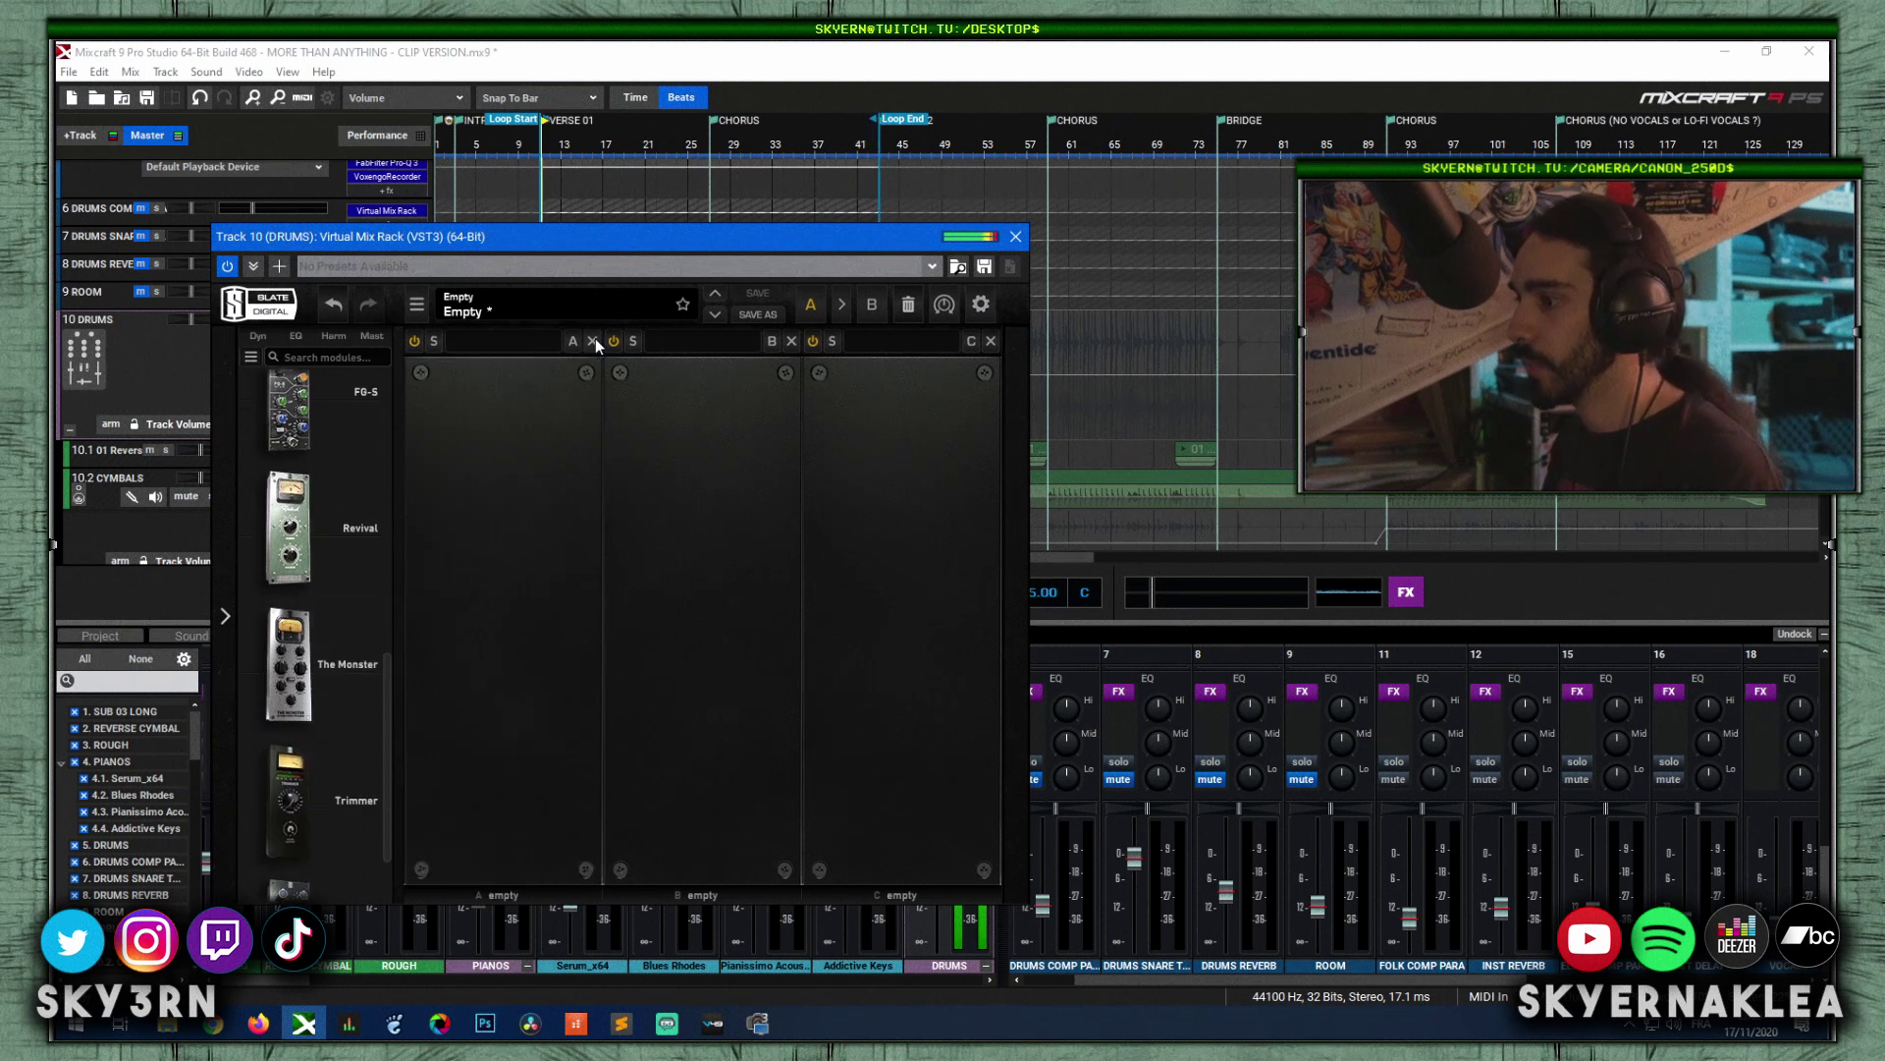
{"action": "double_click", "coordinate": [343, 660]}
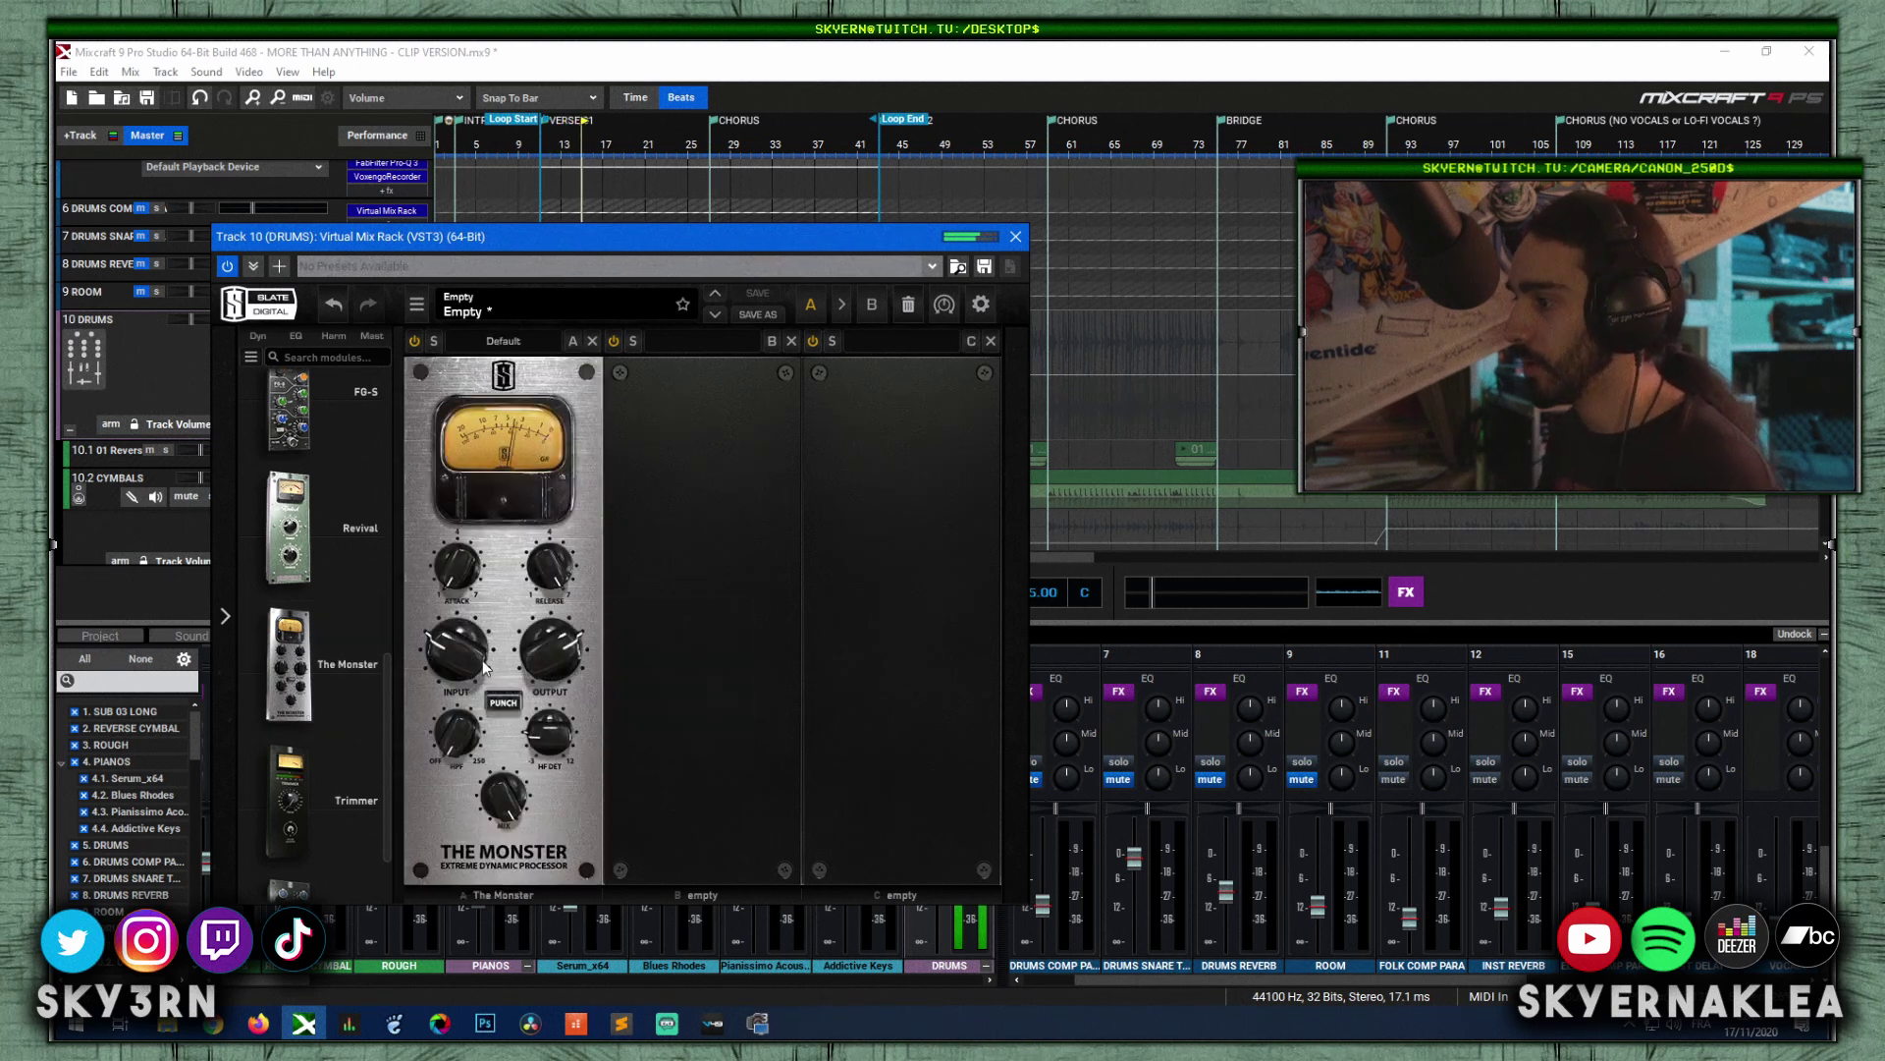
Step: Set The Monster's attack to about 4.04 and release to about 3.89, and raise the input and the output to about 13.8 dB
{"action": "left_click_drag", "start_coordinate": [451, 580], "coordinate": [448, 527]}
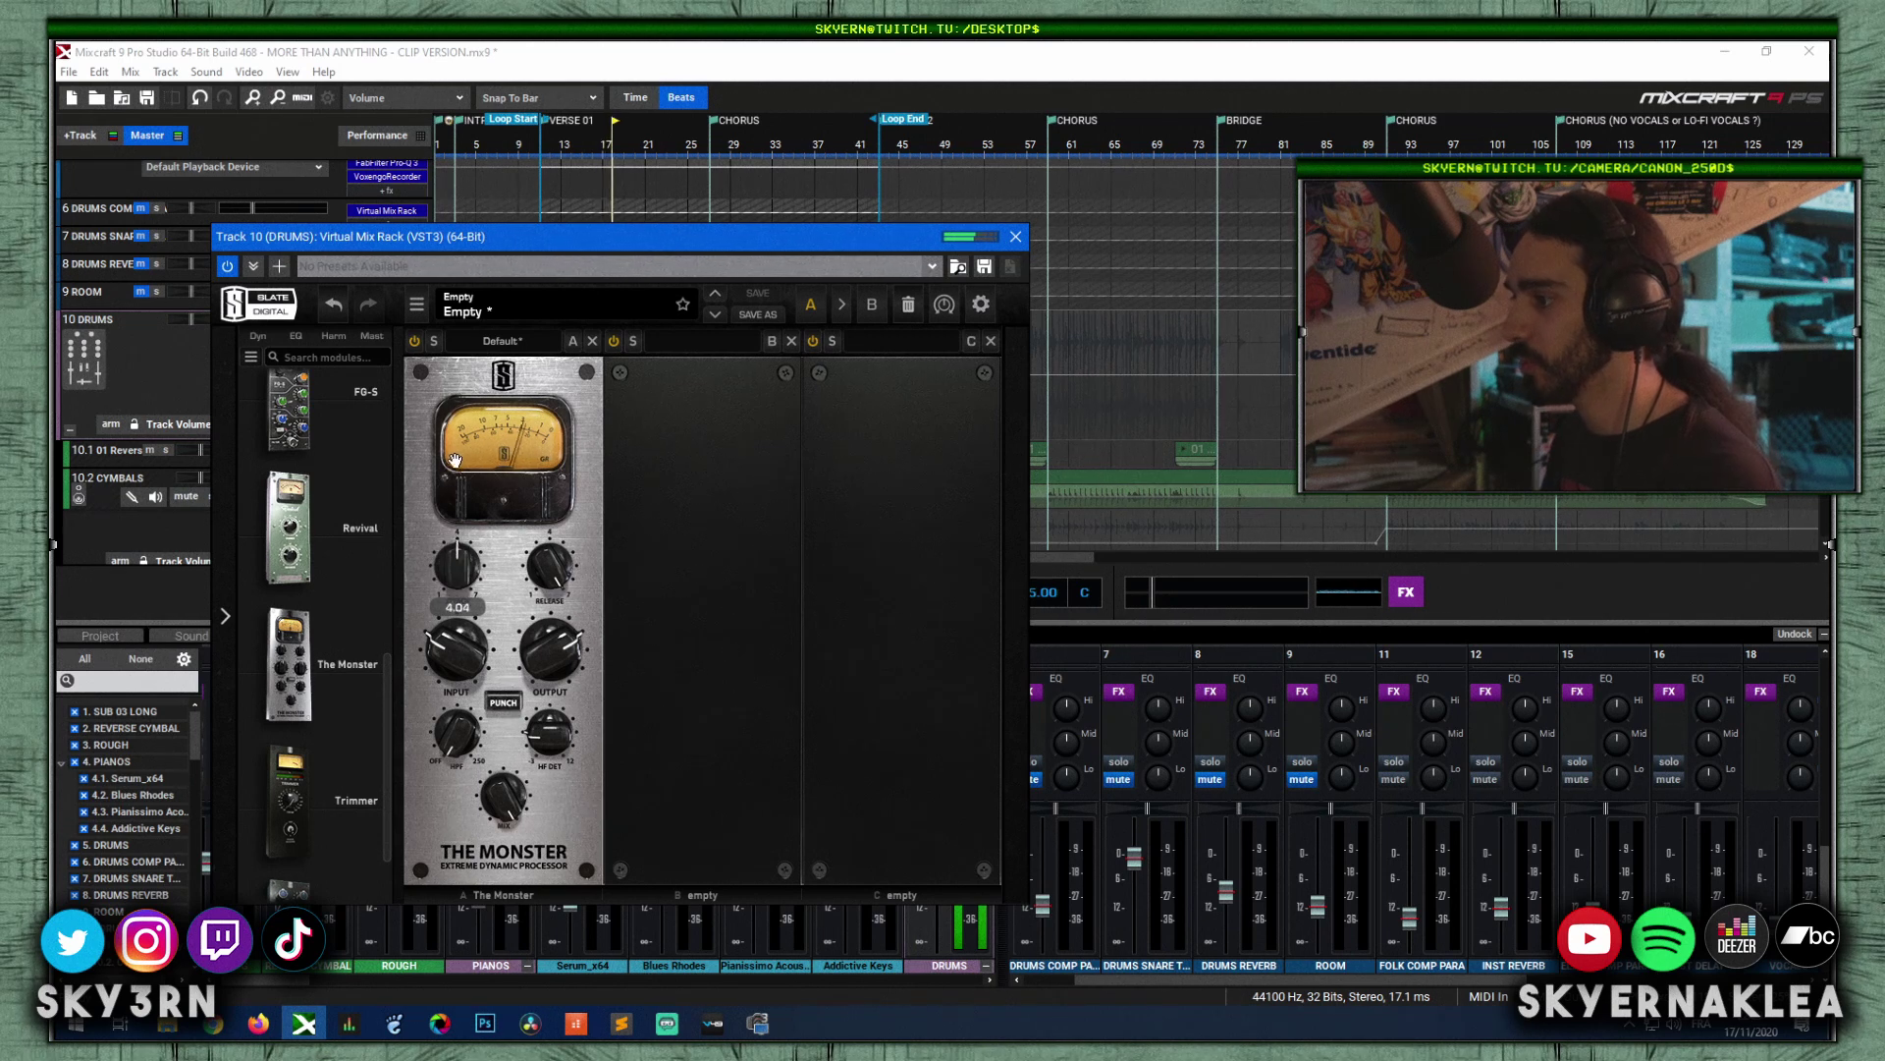
{"action": "left_click_drag", "start_coordinate": [551, 567], "coordinate": [542, 653]}
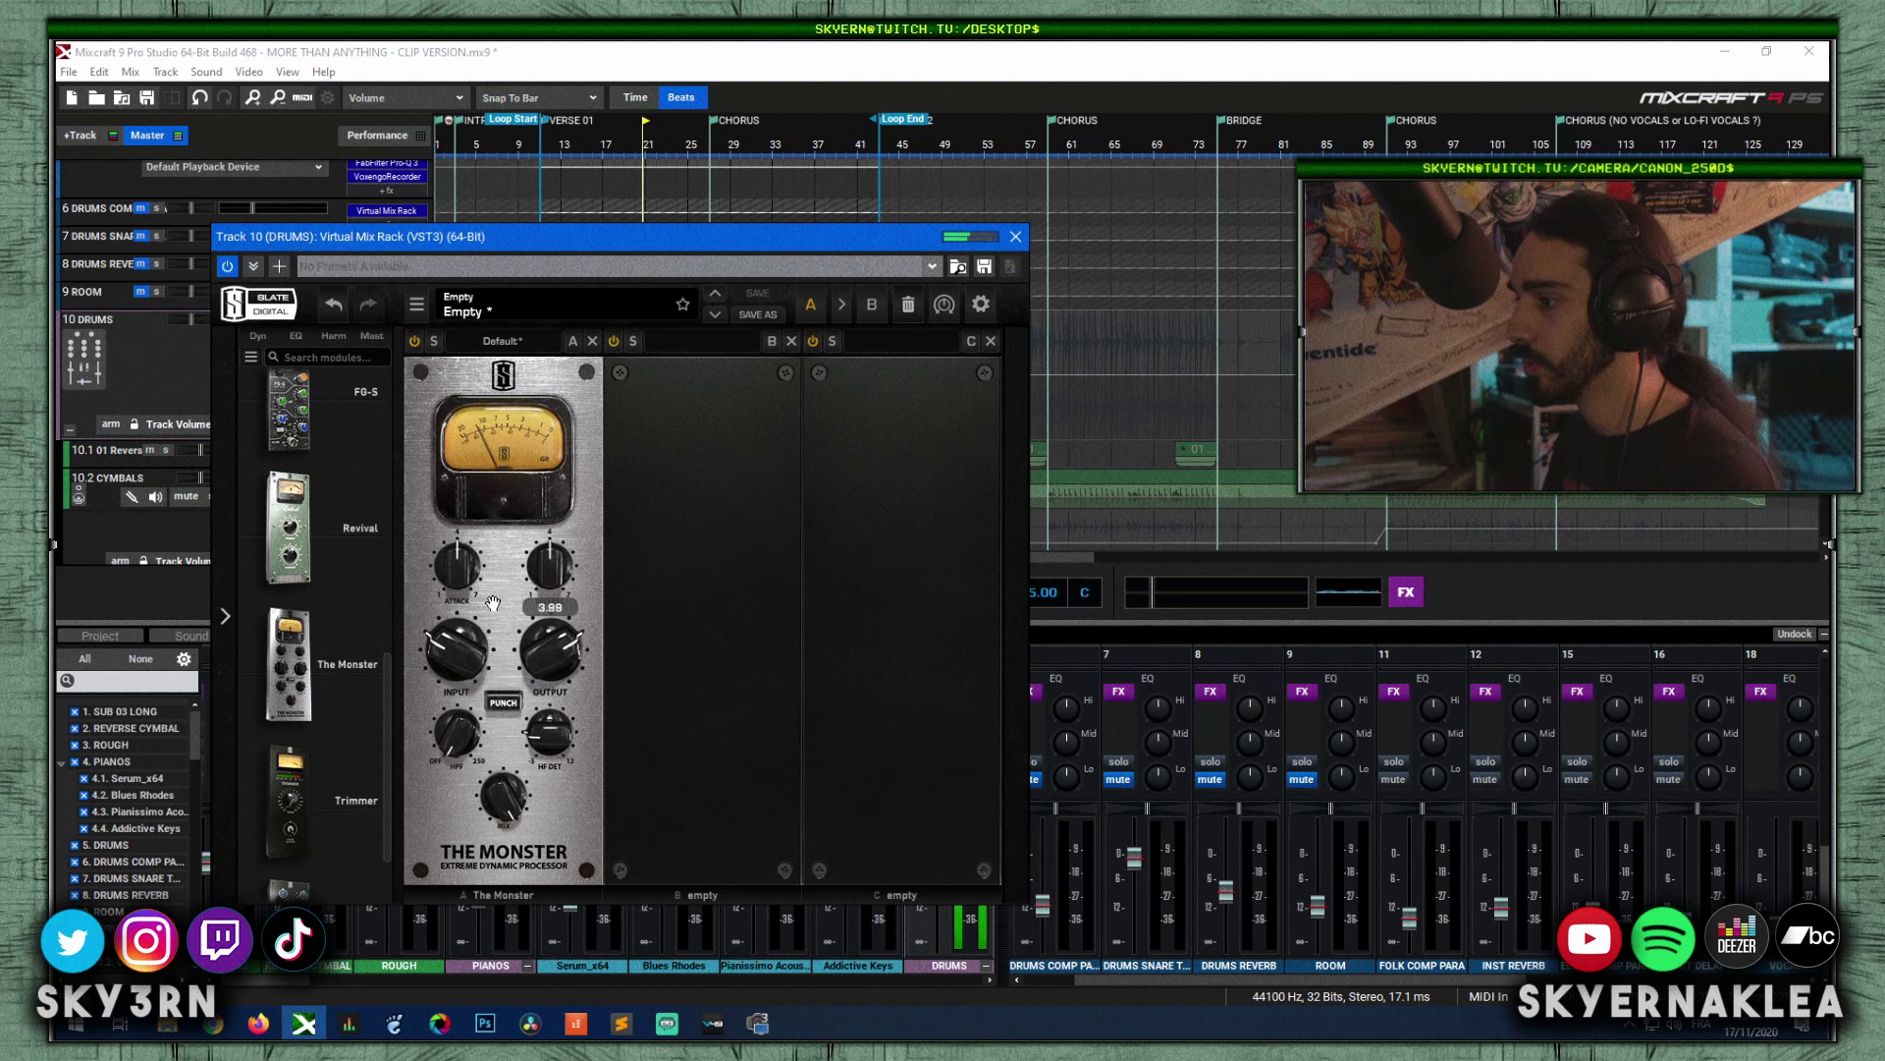
{"action": "left_click_drag", "start_coordinate": [454, 663], "coordinate": [548, 643]}
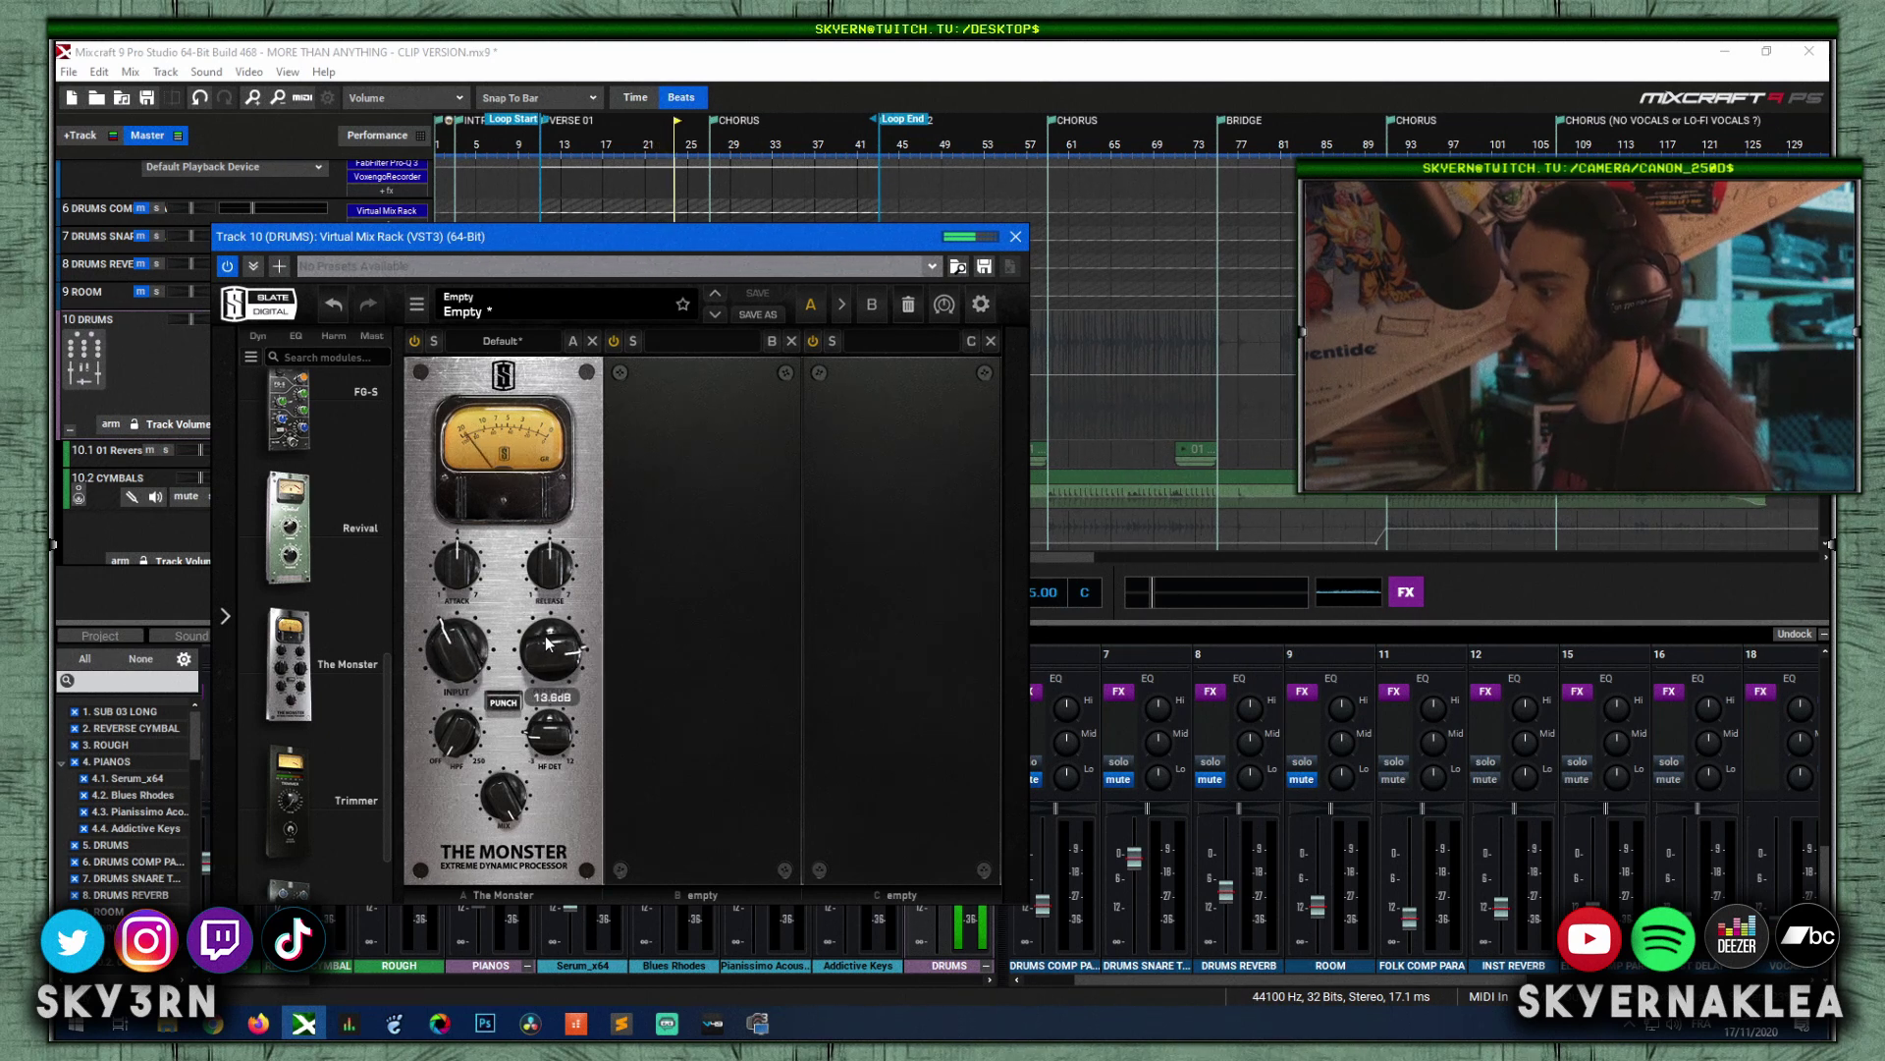
Step: Engage The Monster's Punch mode and set its high-pass filter to about 180 Hz
{"action": "mouse_move", "coordinate": [455, 754]}
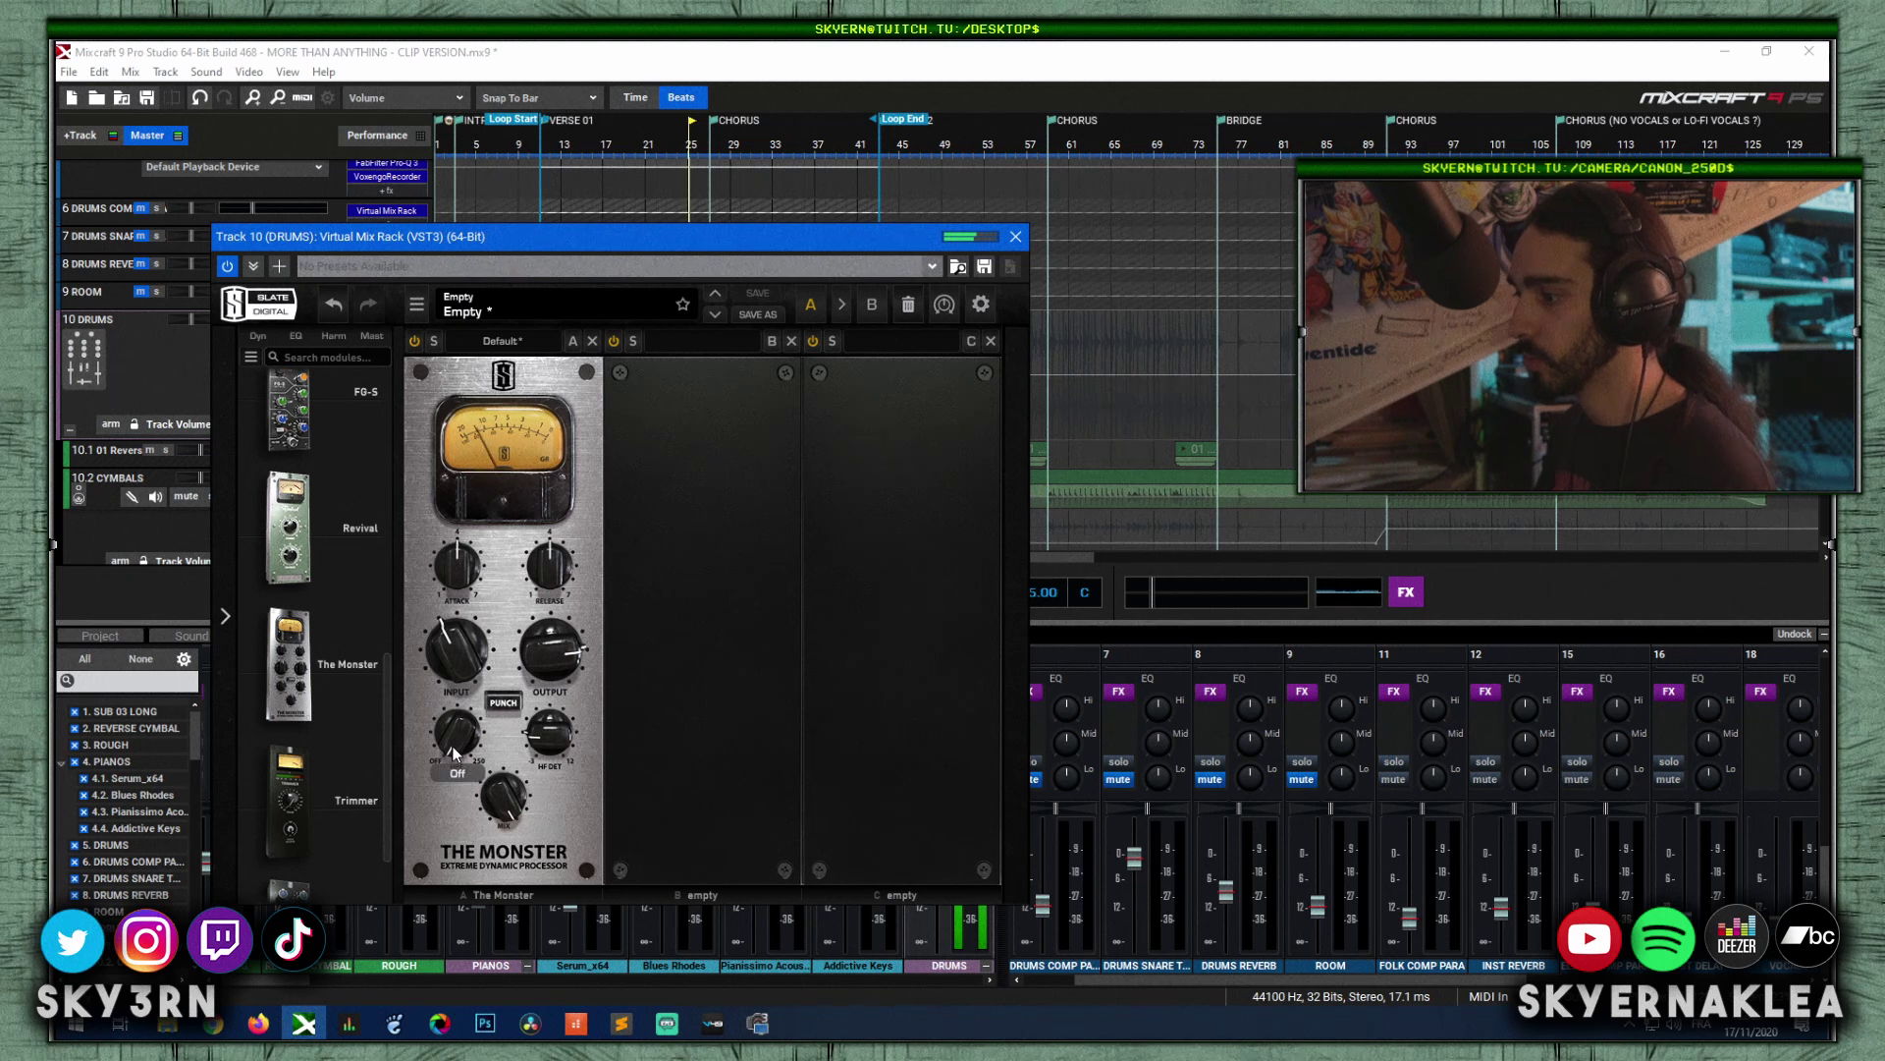
{"action": "left_click", "coordinate": [501, 702]}
{"action": "left_click_drag", "start_coordinate": [455, 742], "coordinate": [451, 577]}
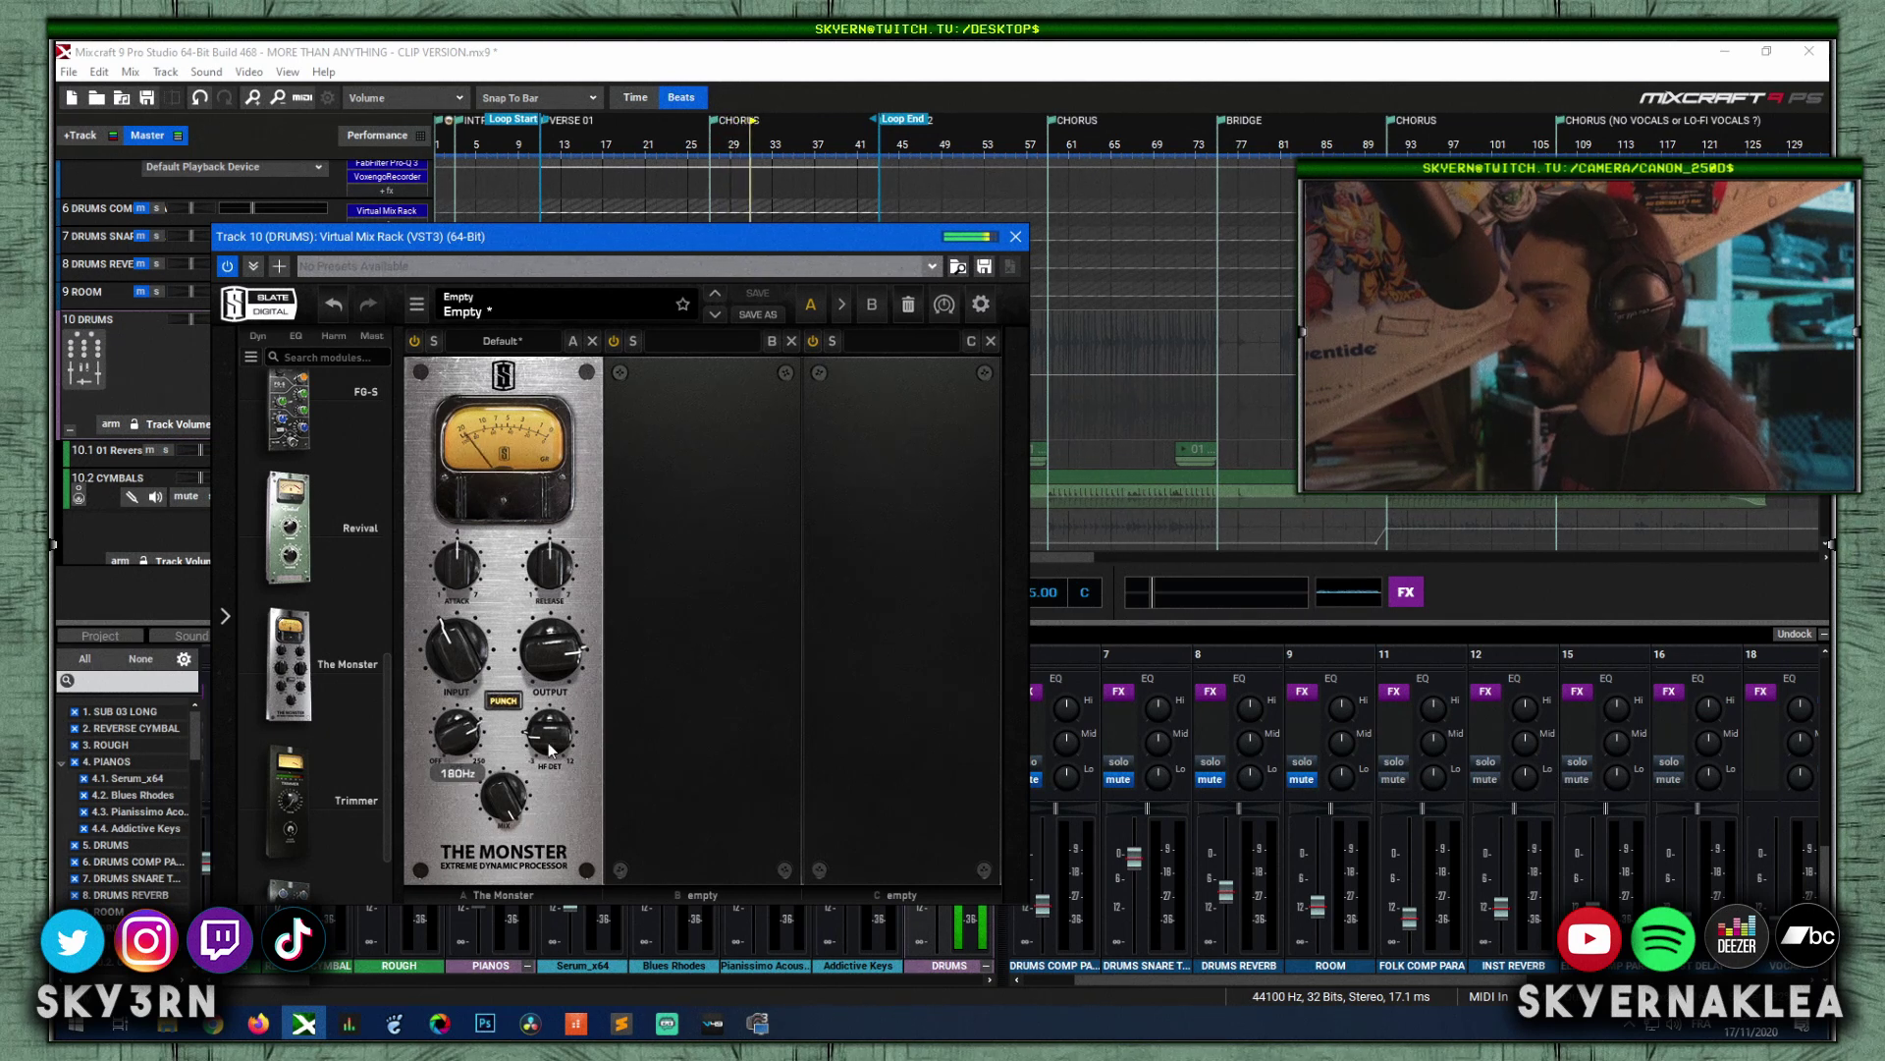
Step: Raise The Monster's HF Det setting, and sweep the mix down and back to 100%
{"action": "left_click_drag", "start_coordinate": [548, 743], "coordinate": [540, 621]}
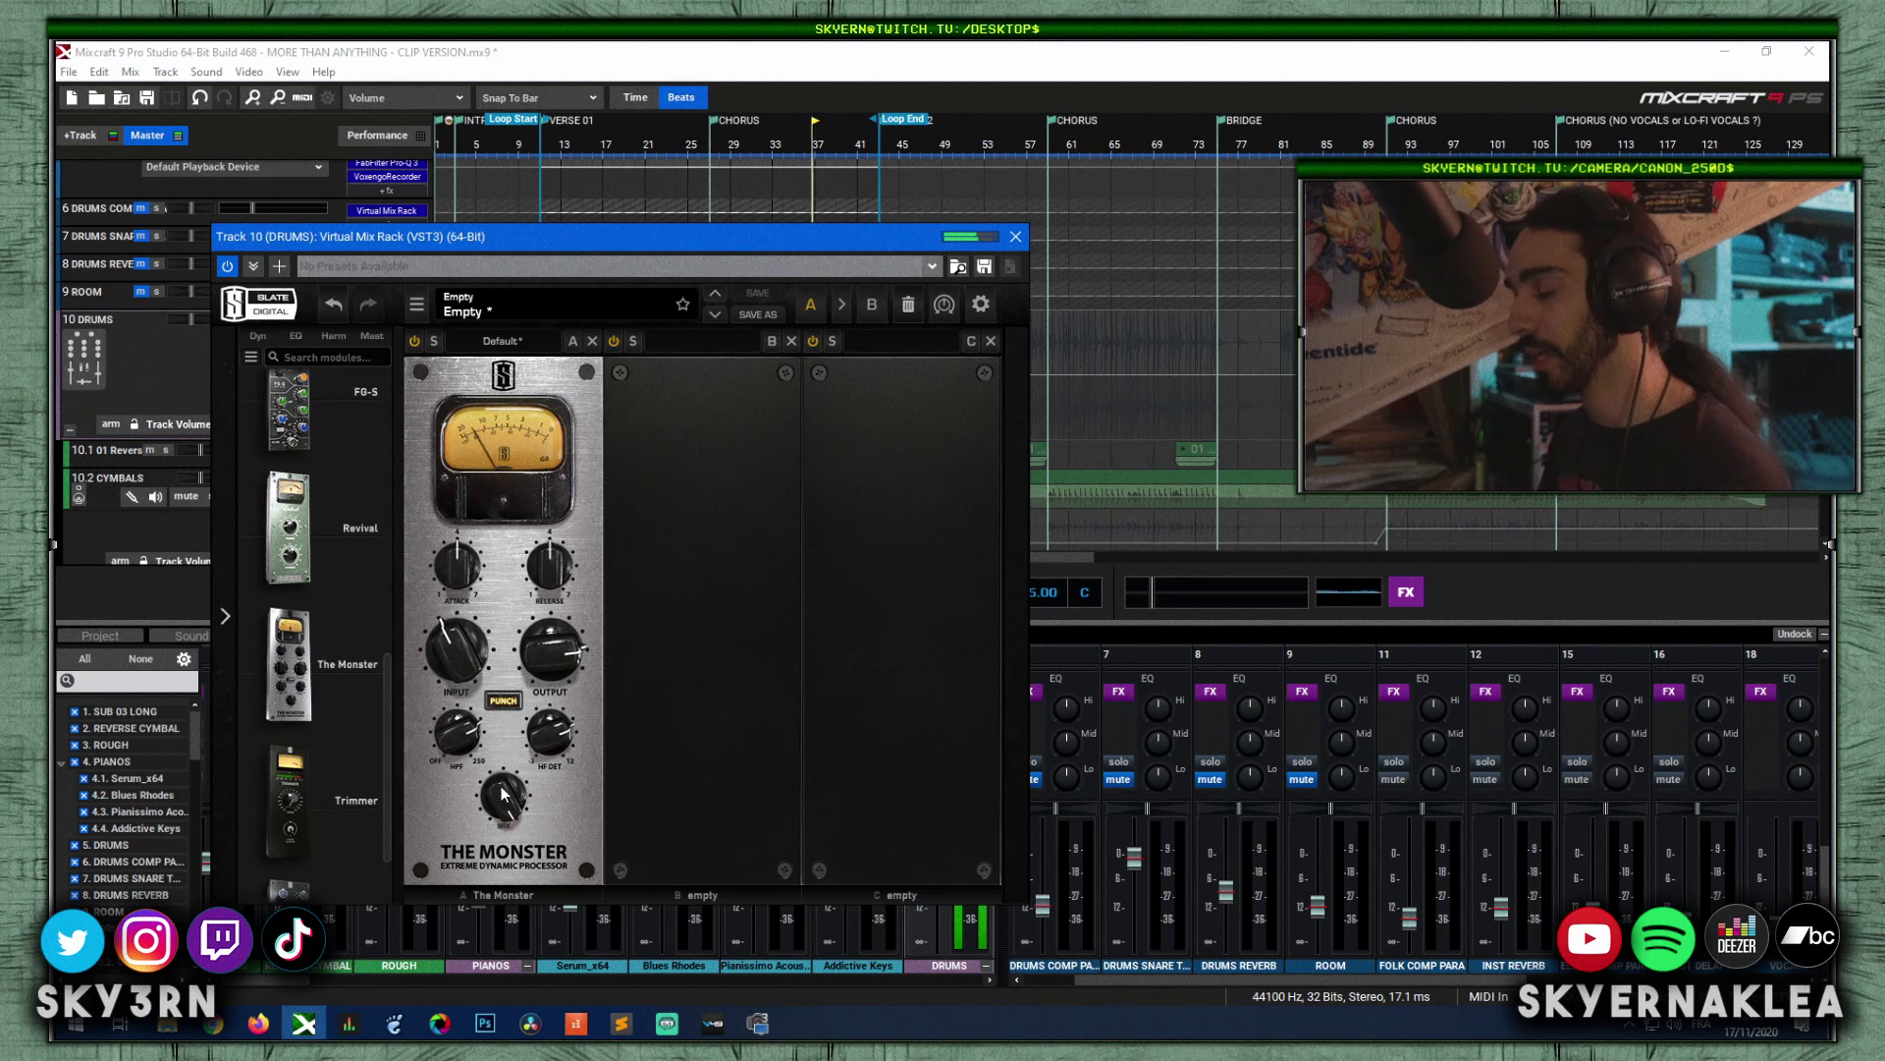
{"action": "left_click_drag", "start_coordinate": [497, 835], "coordinate": [505, 1025]}
{"action": "left_click_drag", "start_coordinate": [497, 819], "coordinate": [500, 707]}
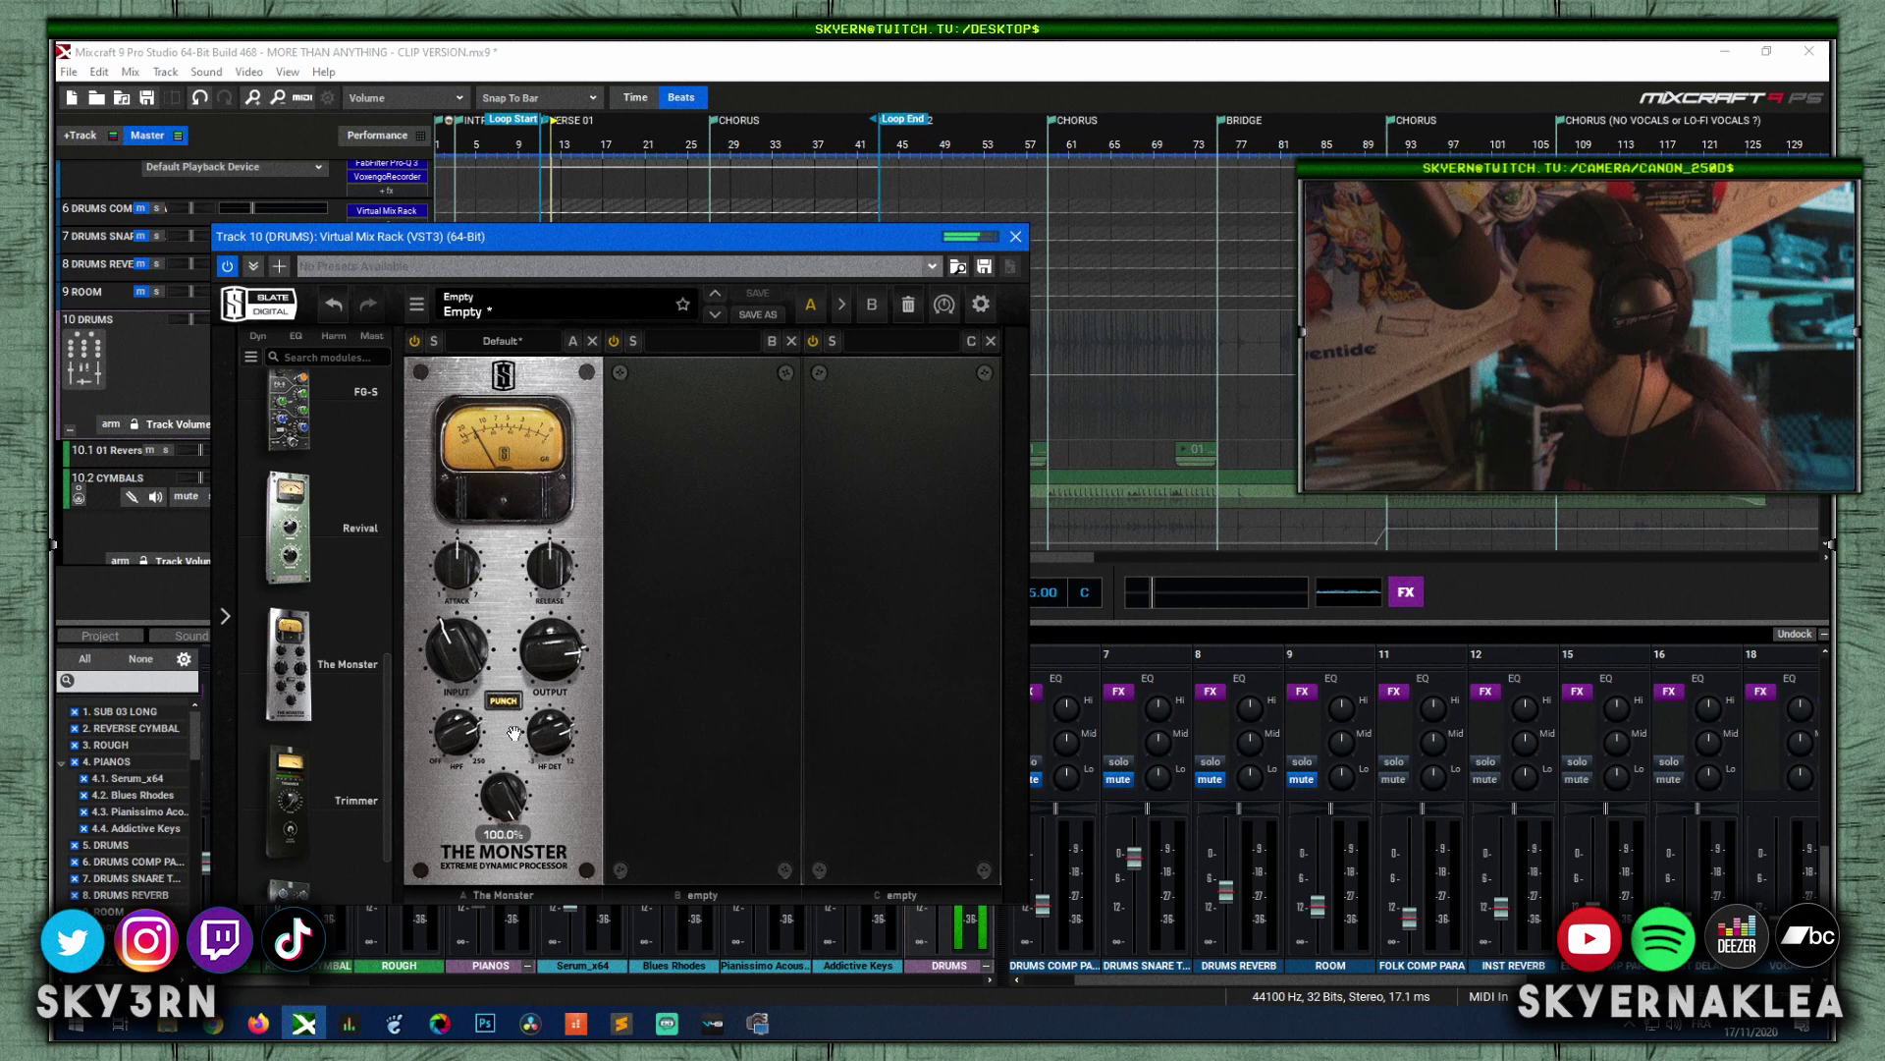
Step: Replace The Monster with the Trimmer module in slot A
{"action": "left_click", "coordinate": [593, 342]}
{"action": "double_click", "coordinate": [317, 802]}
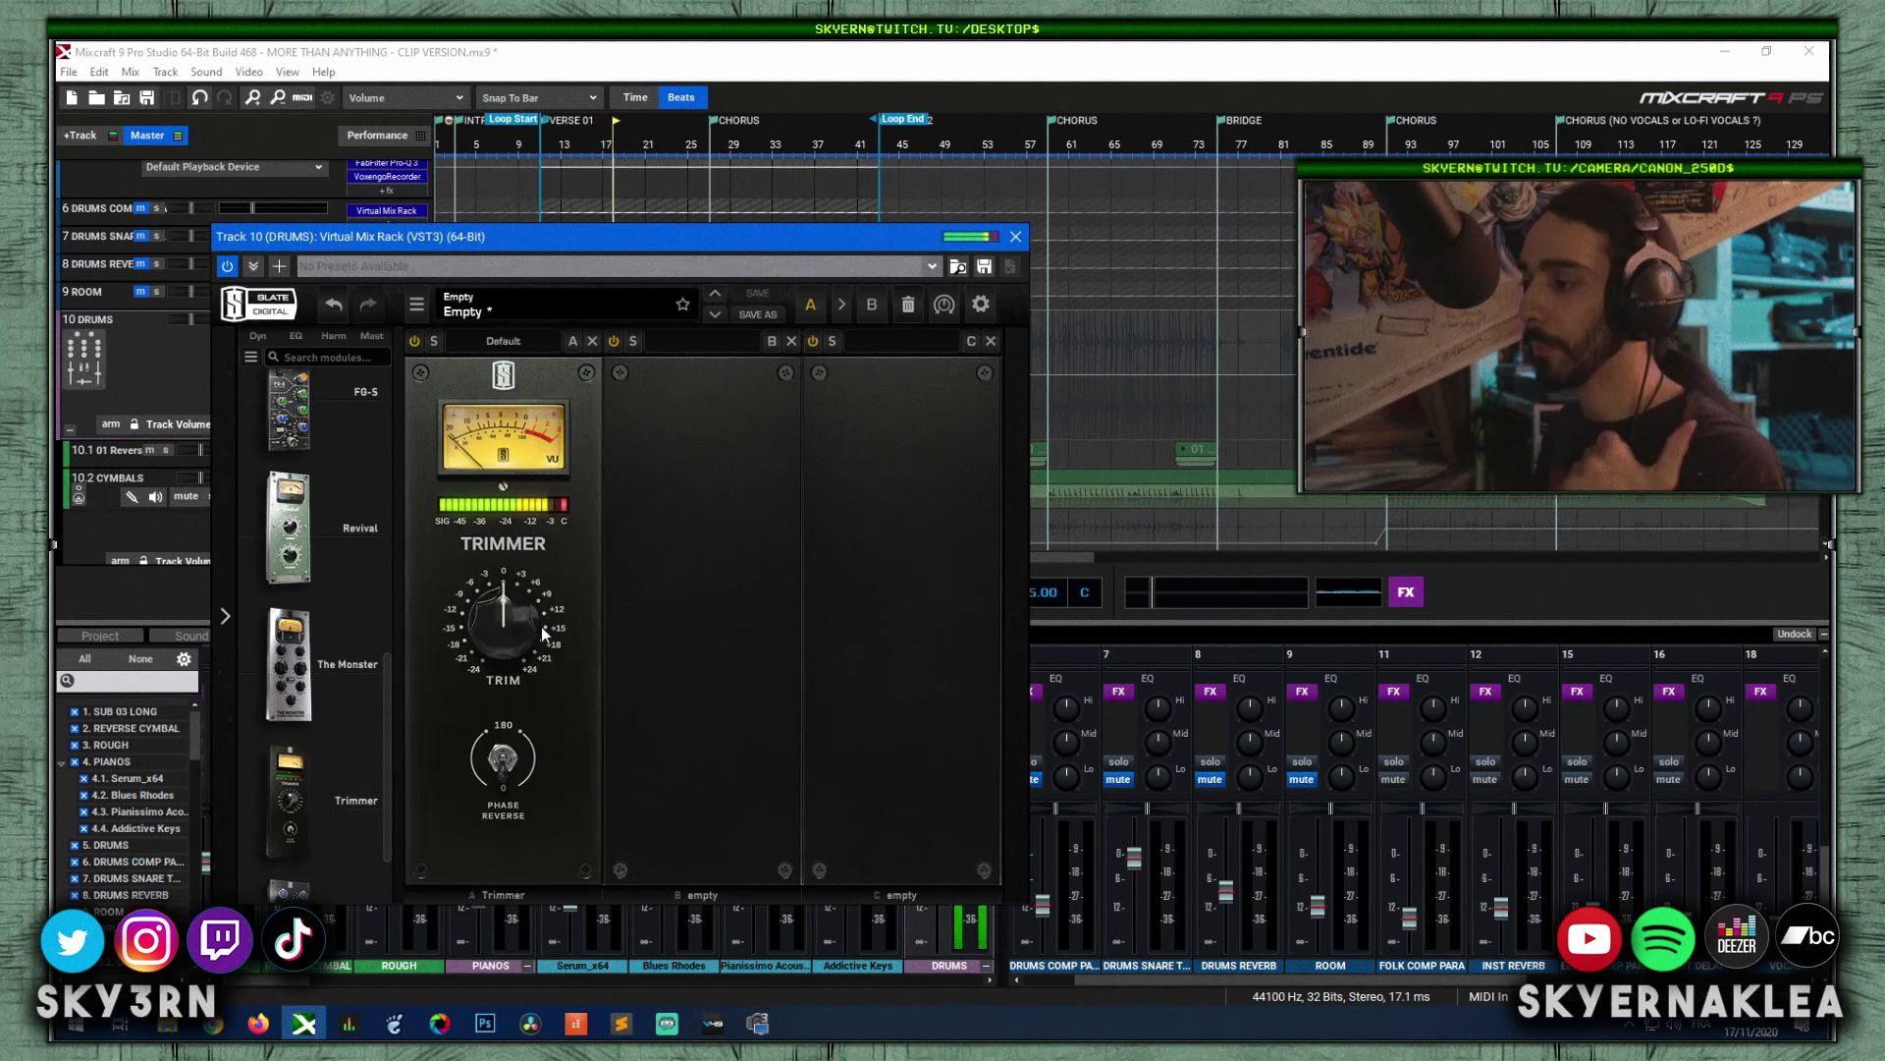
Step: Lower the Trimmer's trim level and toggle its phase reverse switch
{"action": "mouse_move", "coordinate": [499, 623]}
{"action": "mouse_move", "coordinate": [499, 623]}
{"action": "left_mouse_down"}
{"action": "mouse_move", "coordinate": [495, 671]}
{"action": "mouse_move", "coordinate": [499, 591]}
{"action": "mouse_move", "coordinate": [499, 623]}
{"action": "left_mouse_up"}
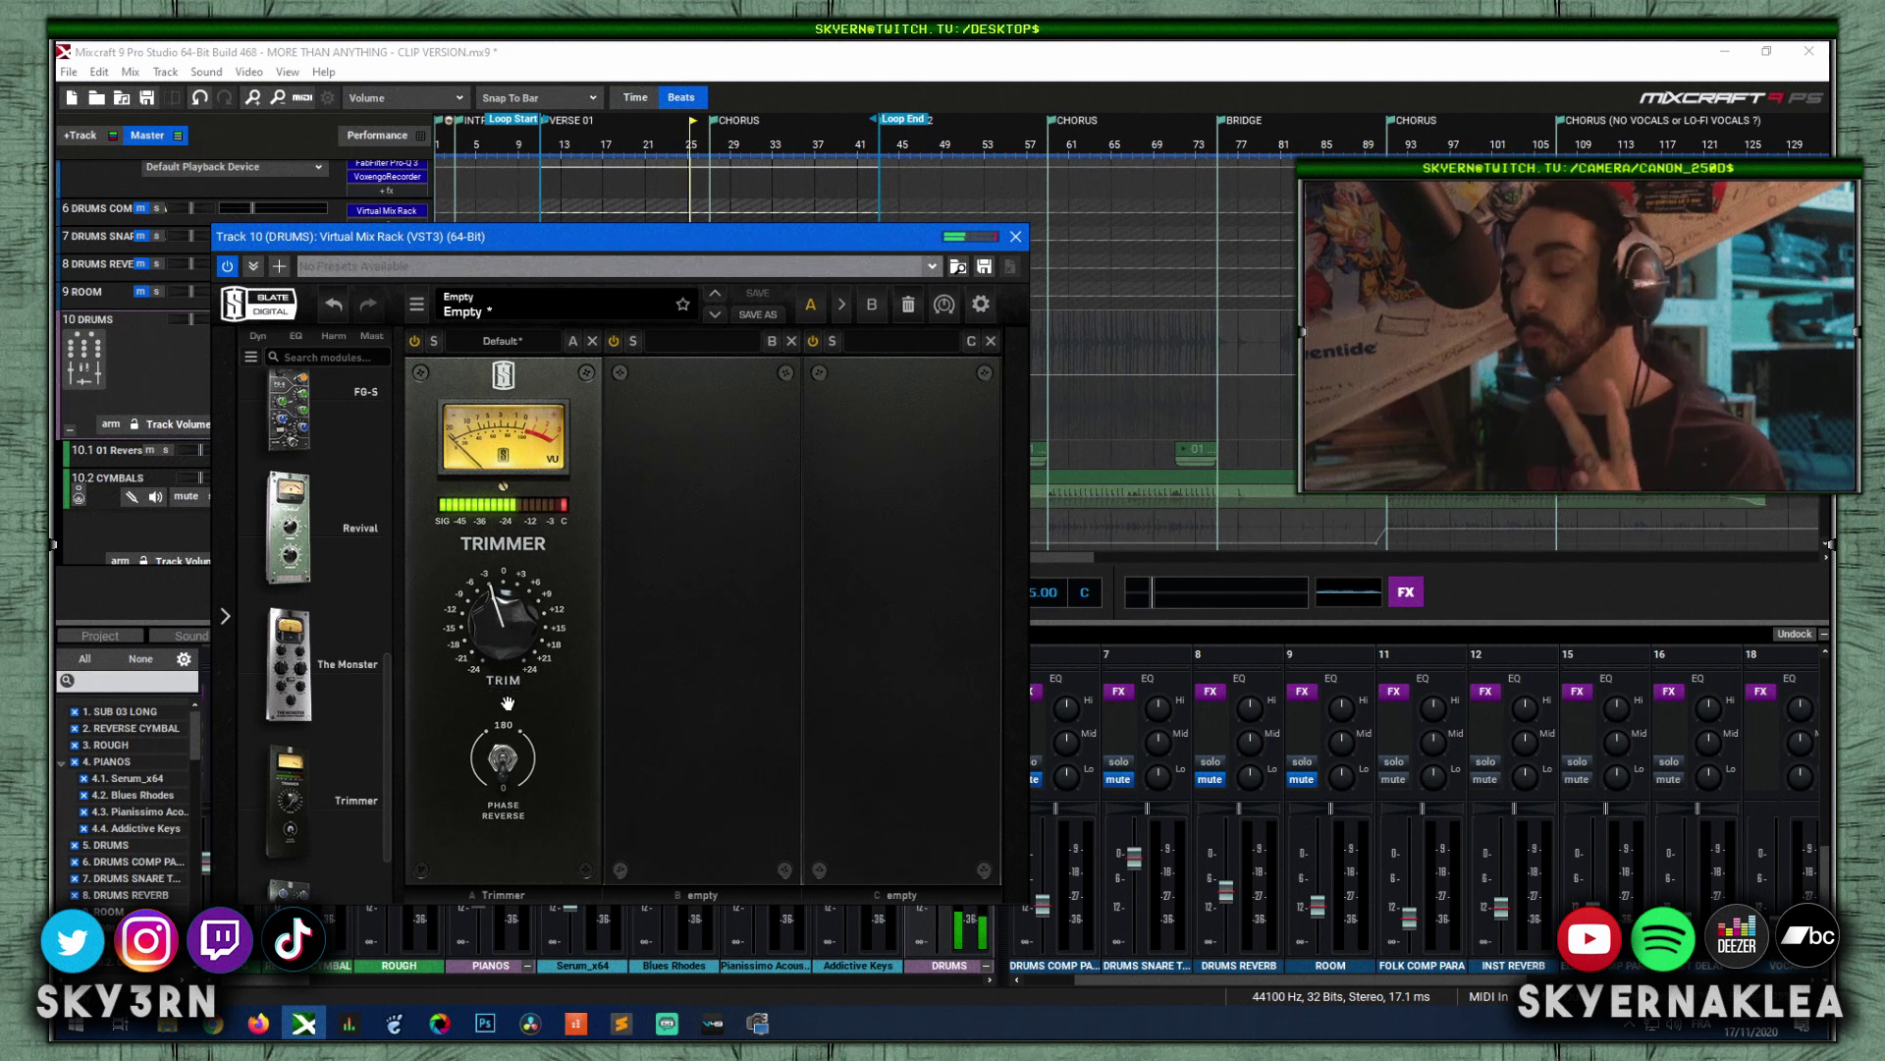
{"action": "left_click", "coordinate": [503, 759]}
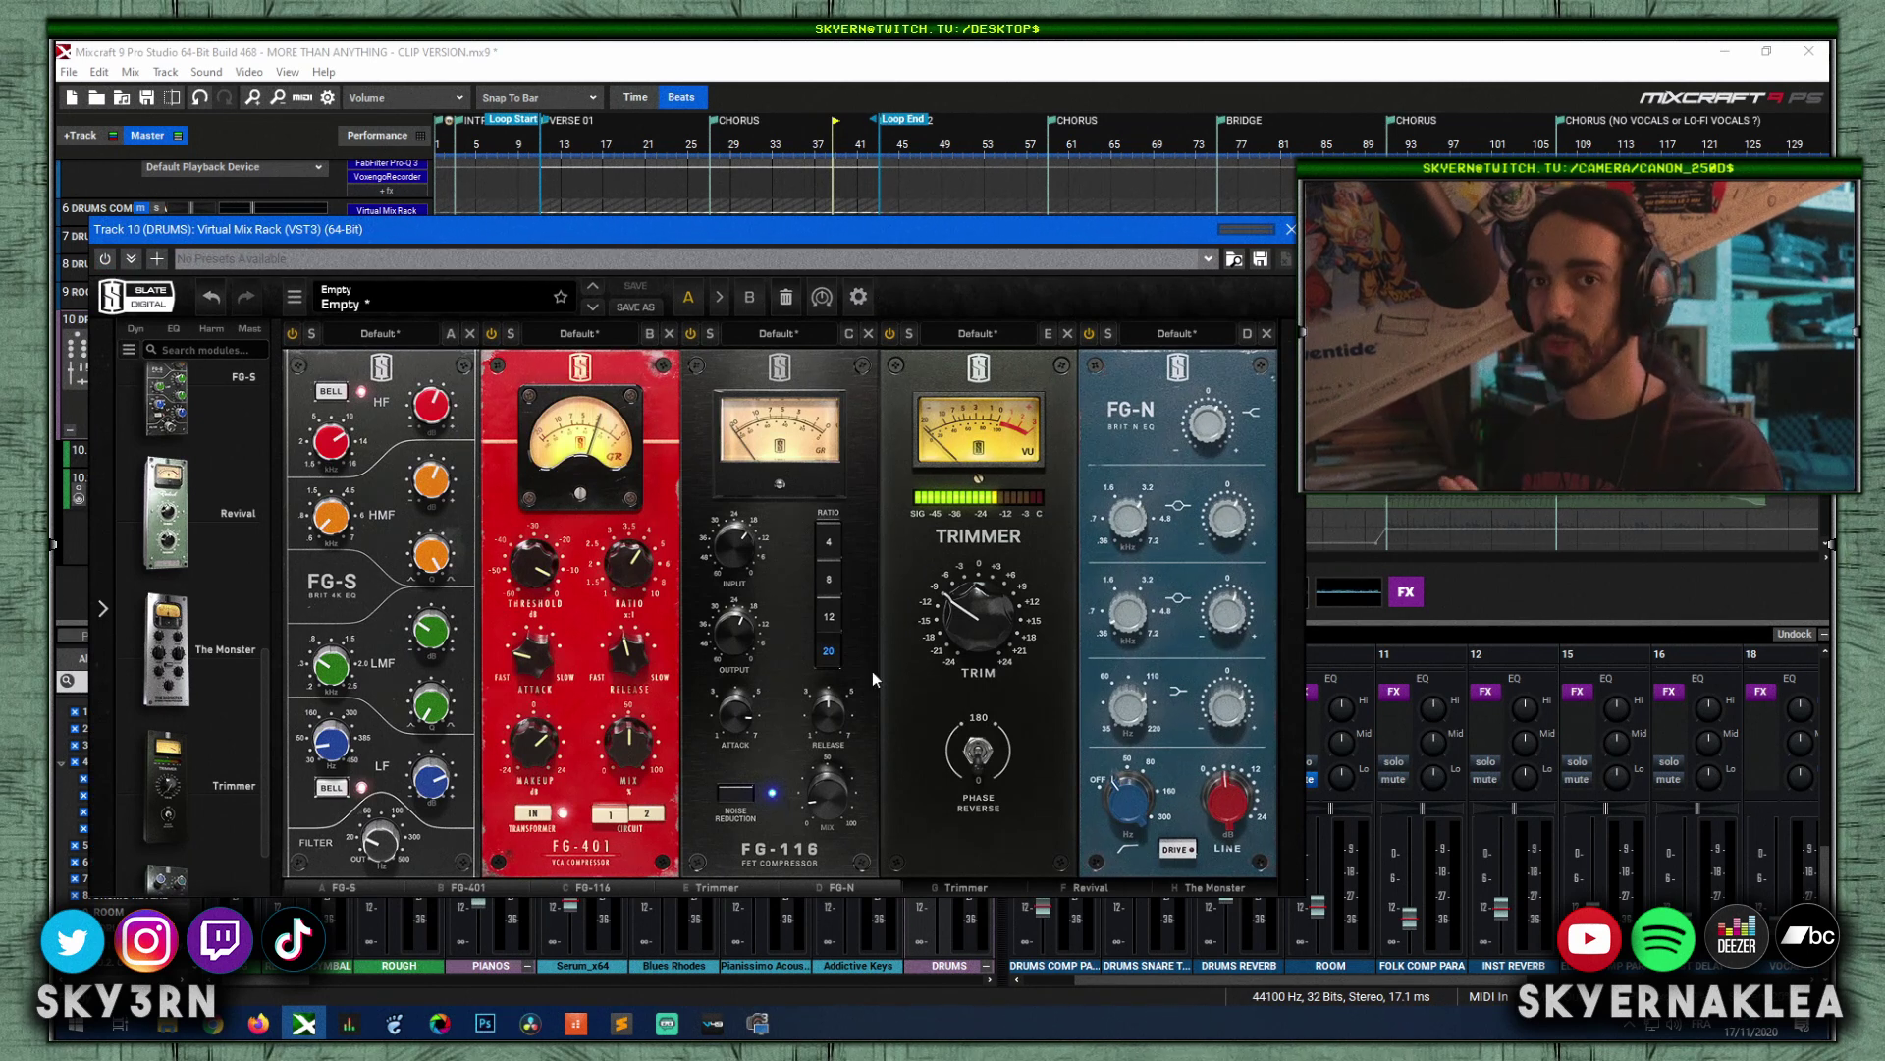
Step: Look through the rack's remaining modules up to slot H, and return to the first slots
{"action": "mouse_move", "coordinate": [410, 541]}
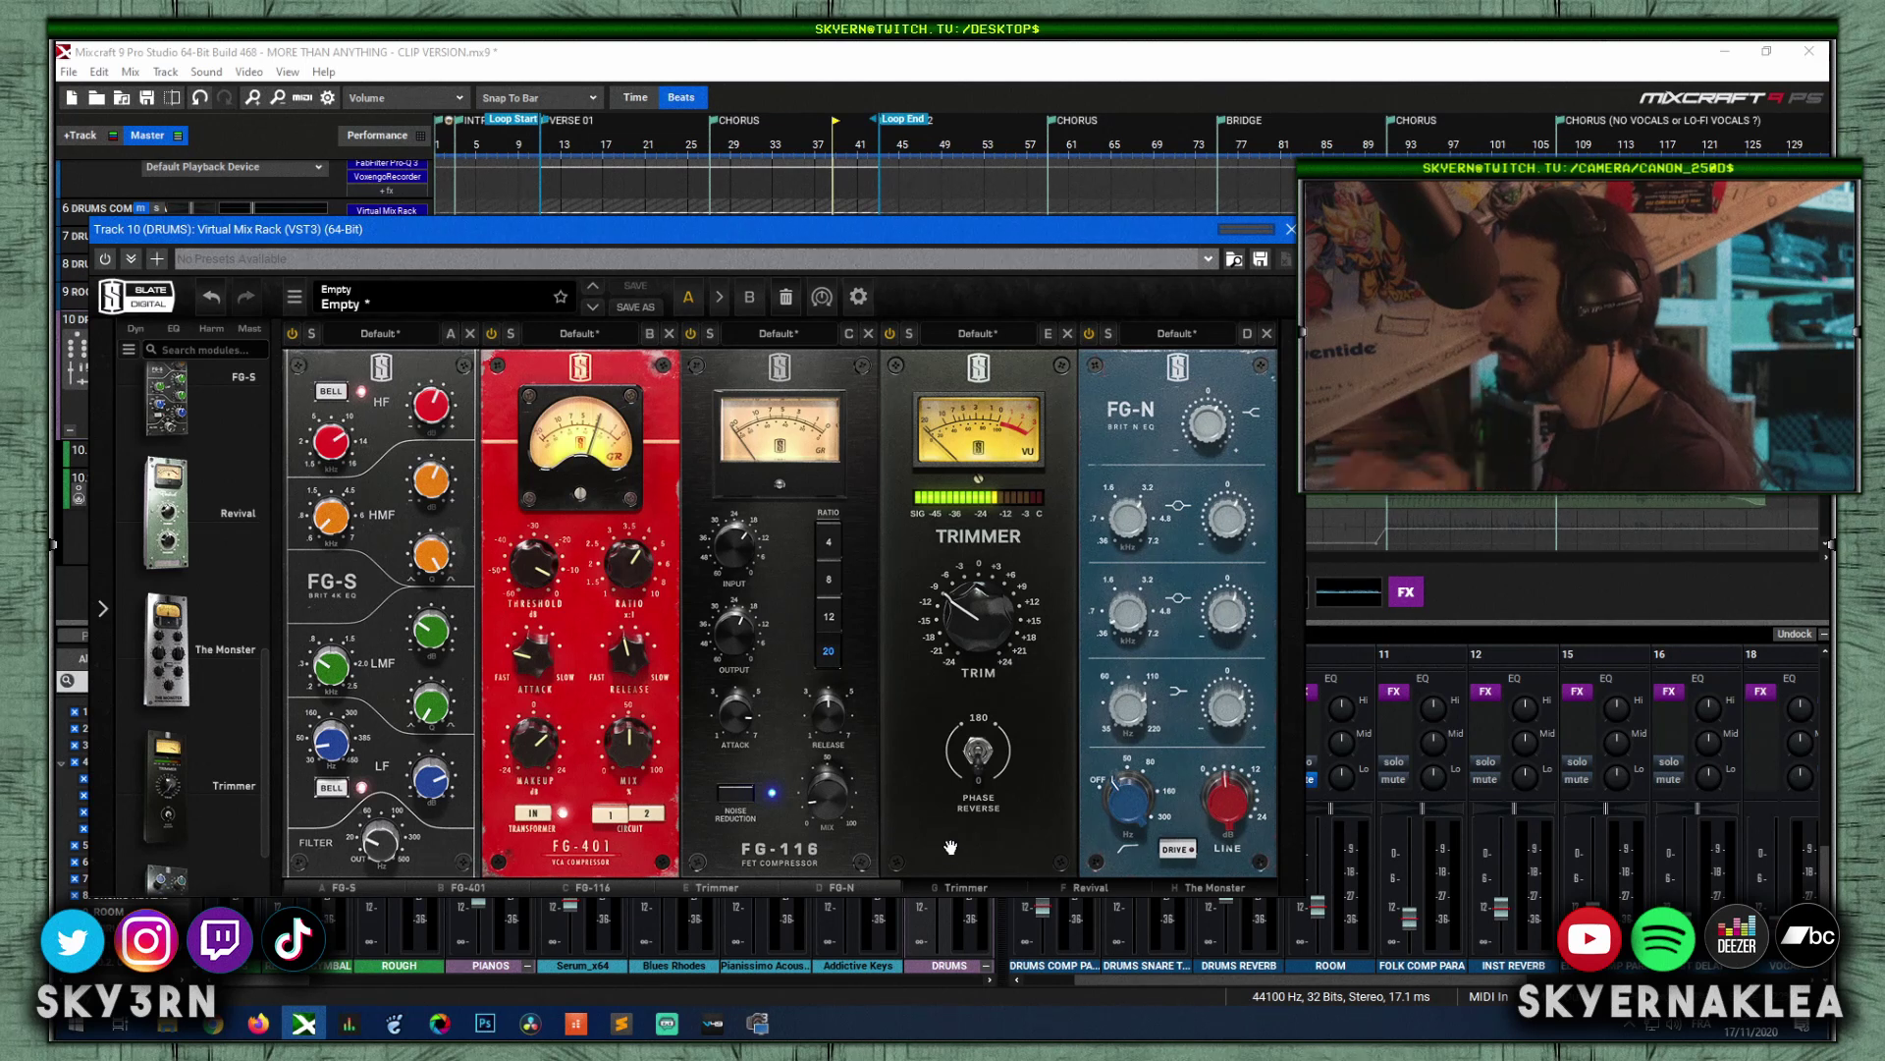
{"action": "left_click", "coordinate": [988, 886]}
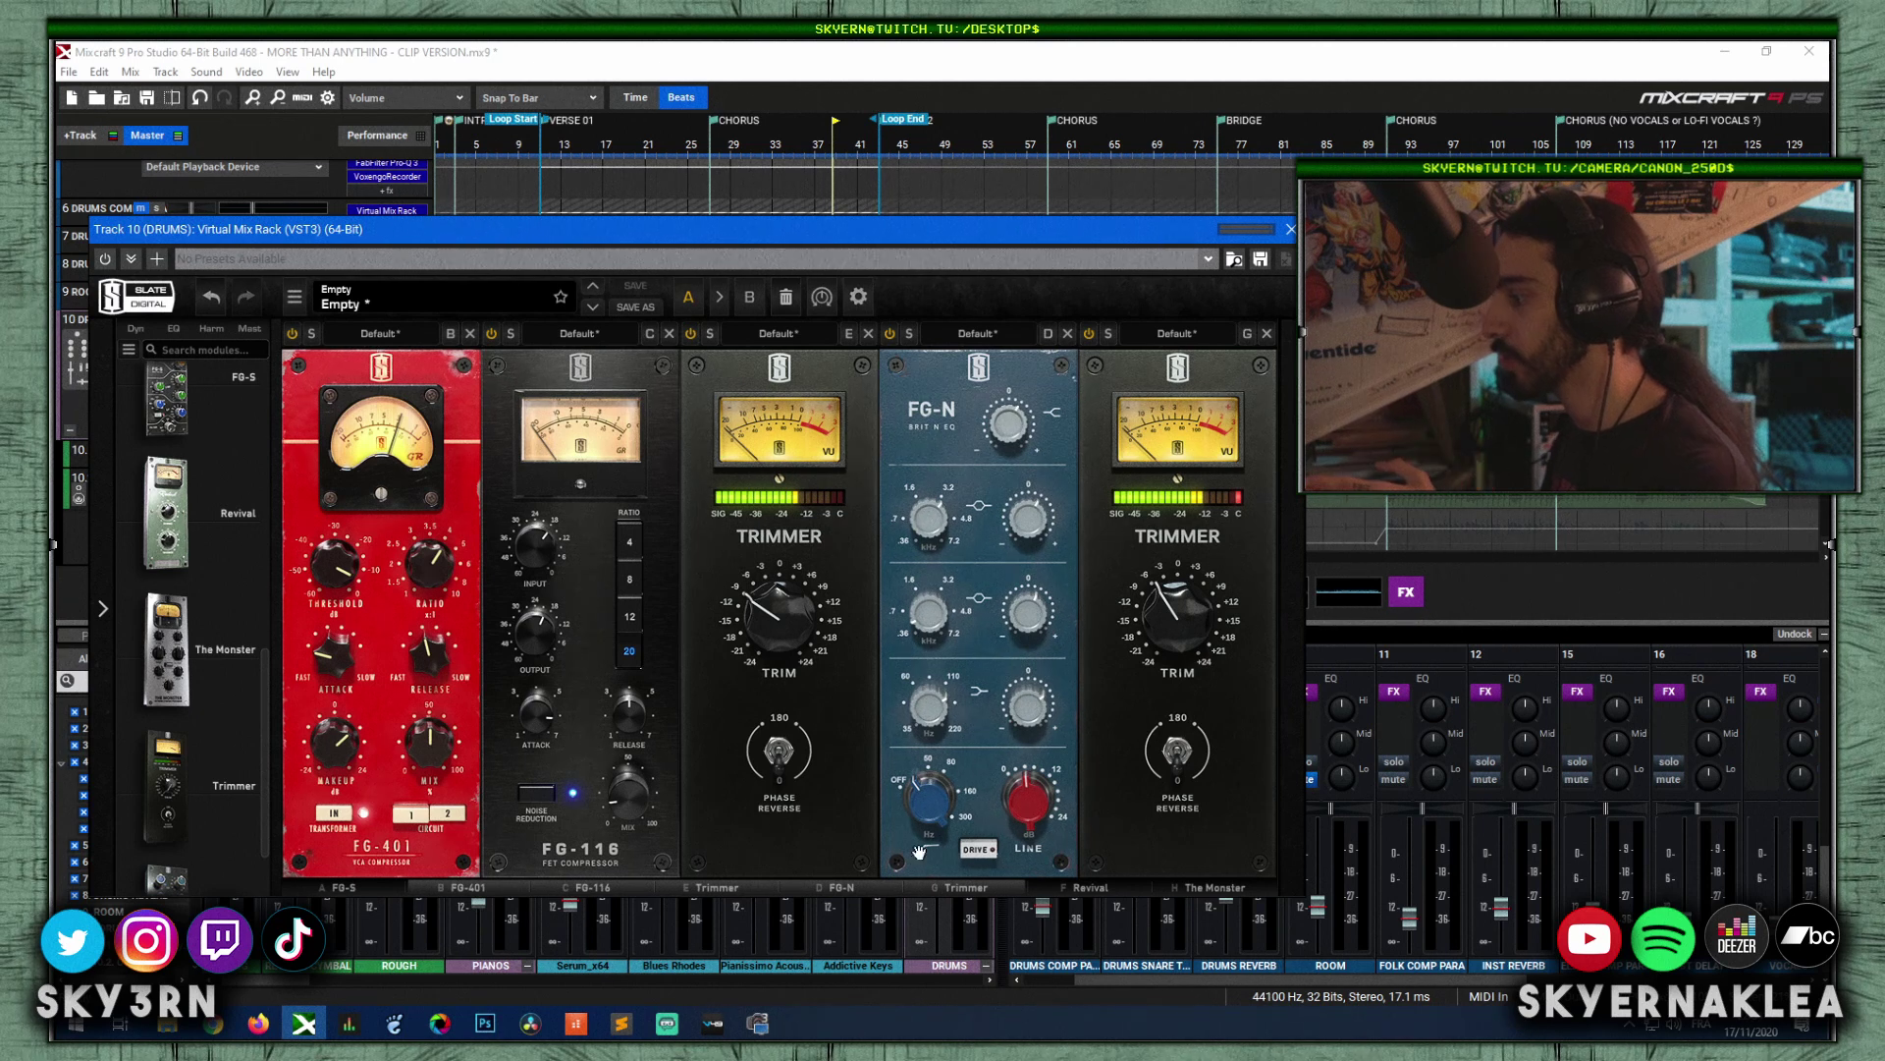
{"action": "left_click", "coordinate": [1087, 886]}
{"action": "left_click", "coordinate": [1188, 887]}
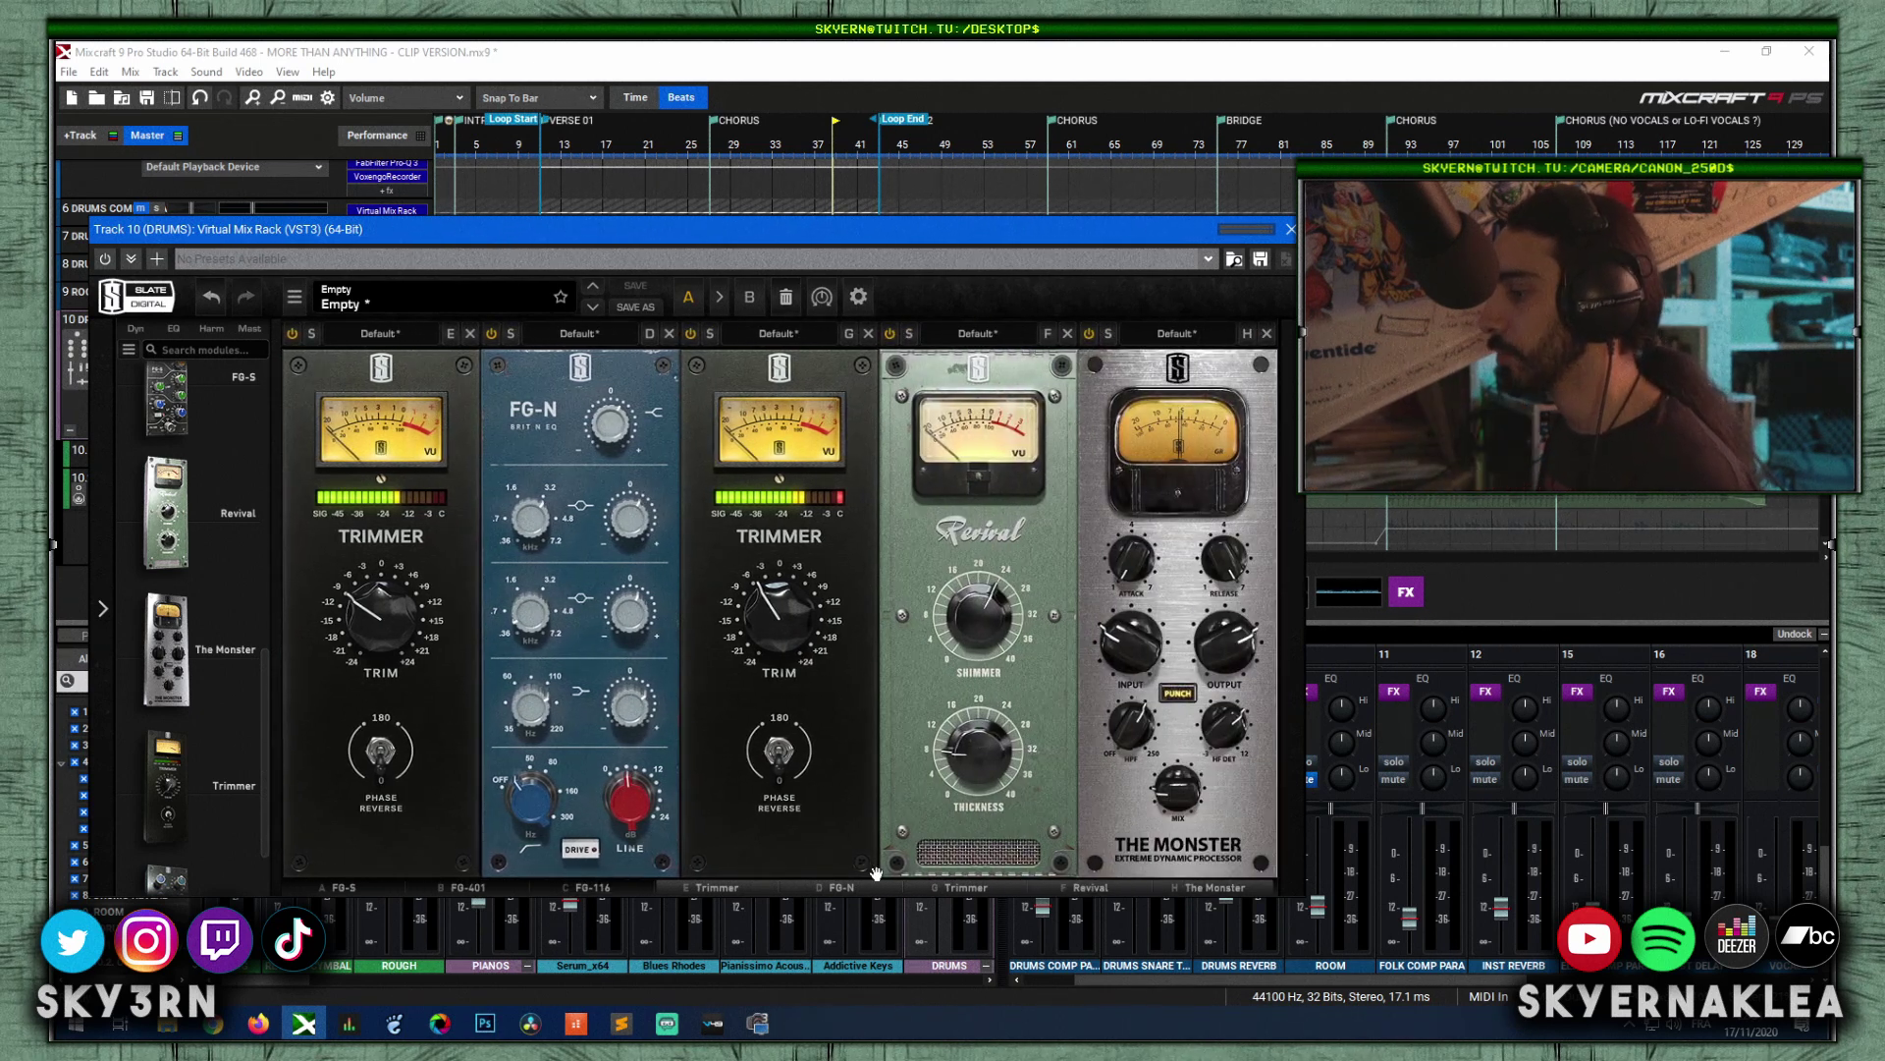
{"action": "scroll", "coordinate": [1040, 873], "scroll_direction": "up", "scroll_amount": 3}
Step: Play the song from VERSE 01 and toggle the whole Virtual Mix Rack on and off to compare the drums, leaving it enabled
{"action": "left_click", "coordinate": [541, 155]}
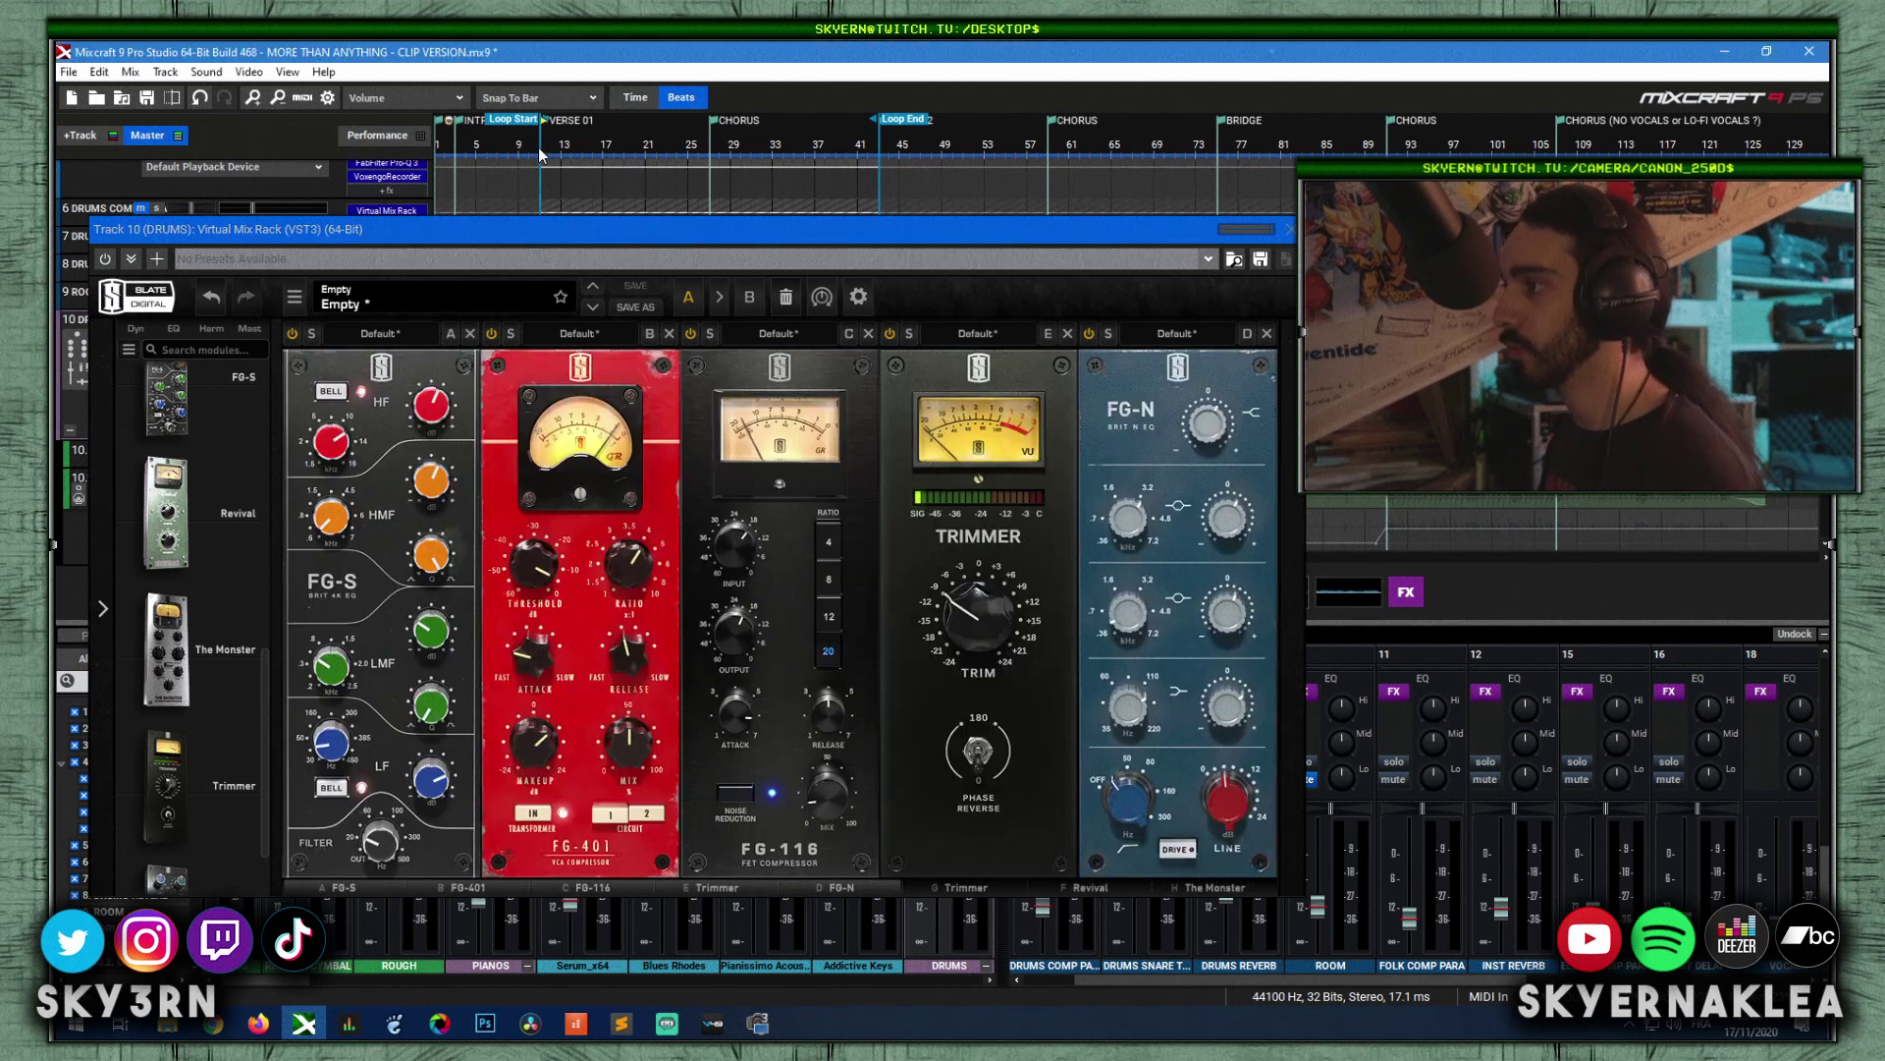
{"action": "key", "text": "space"}
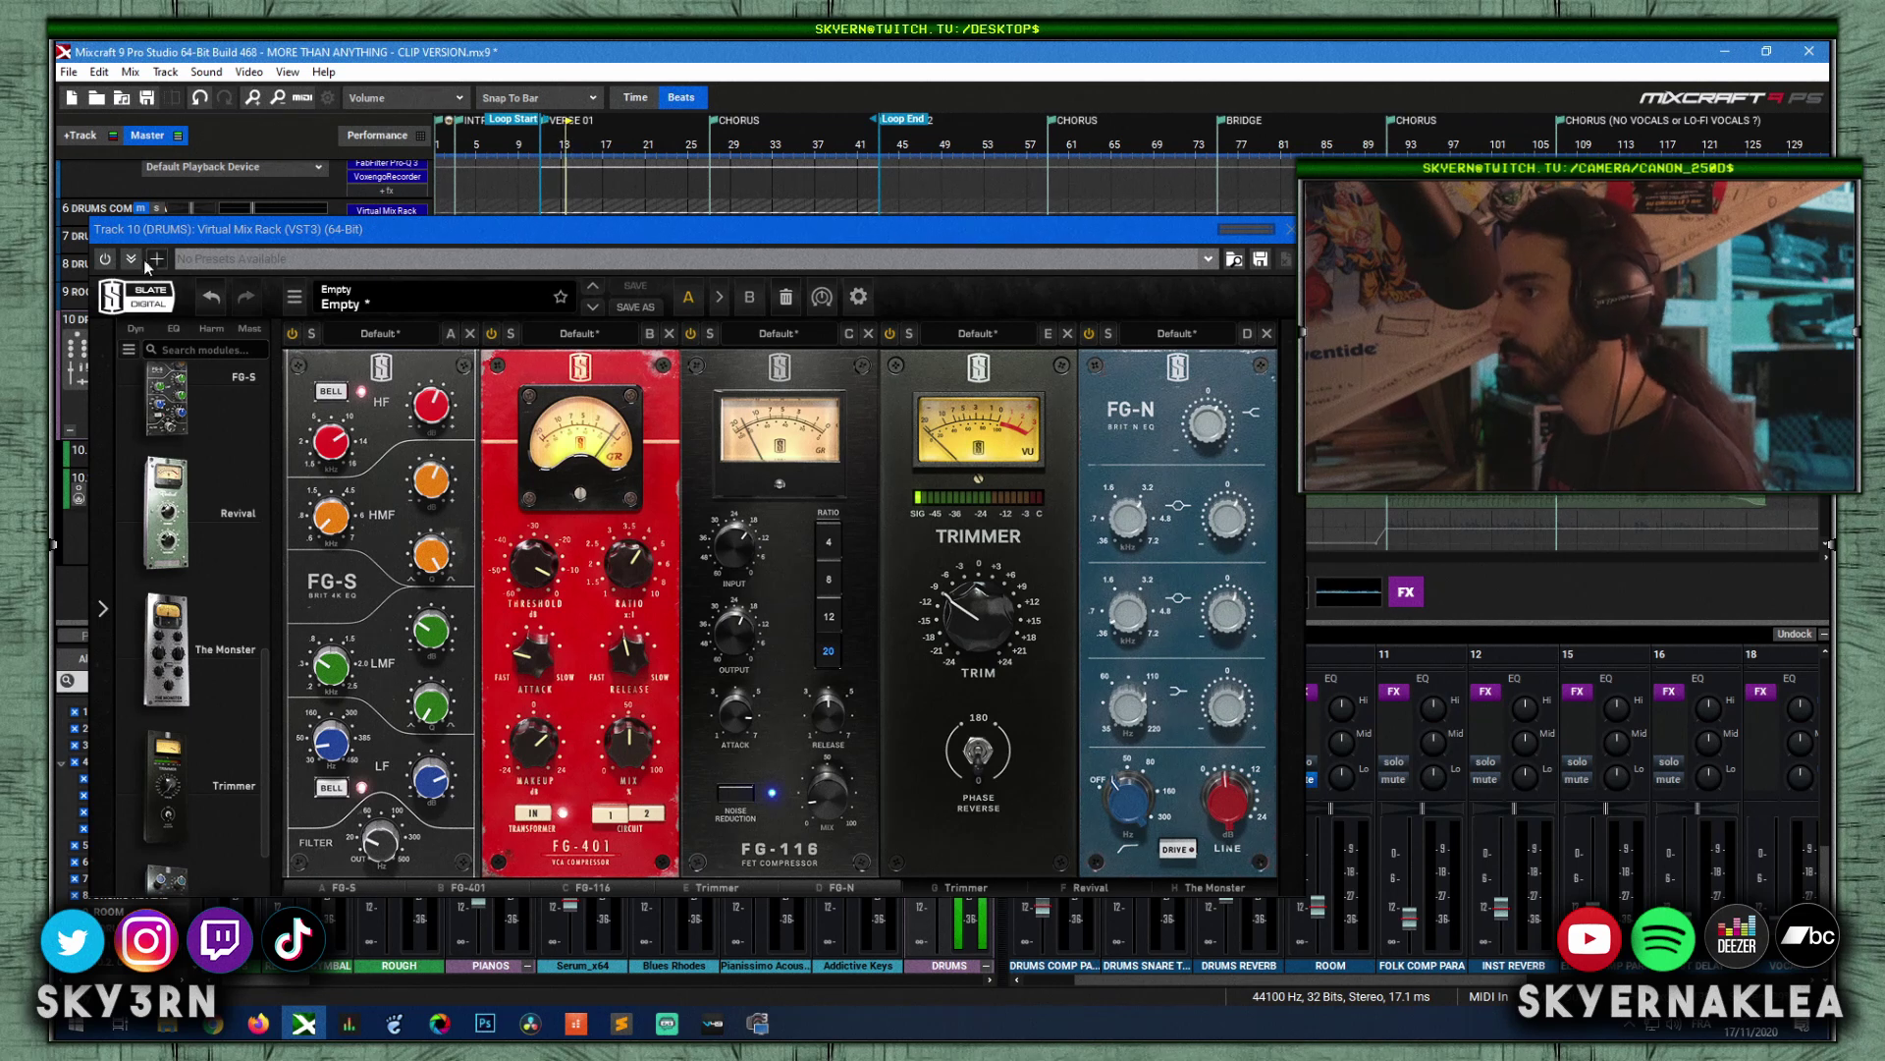
{"action": "left_click", "coordinate": [106, 260]}
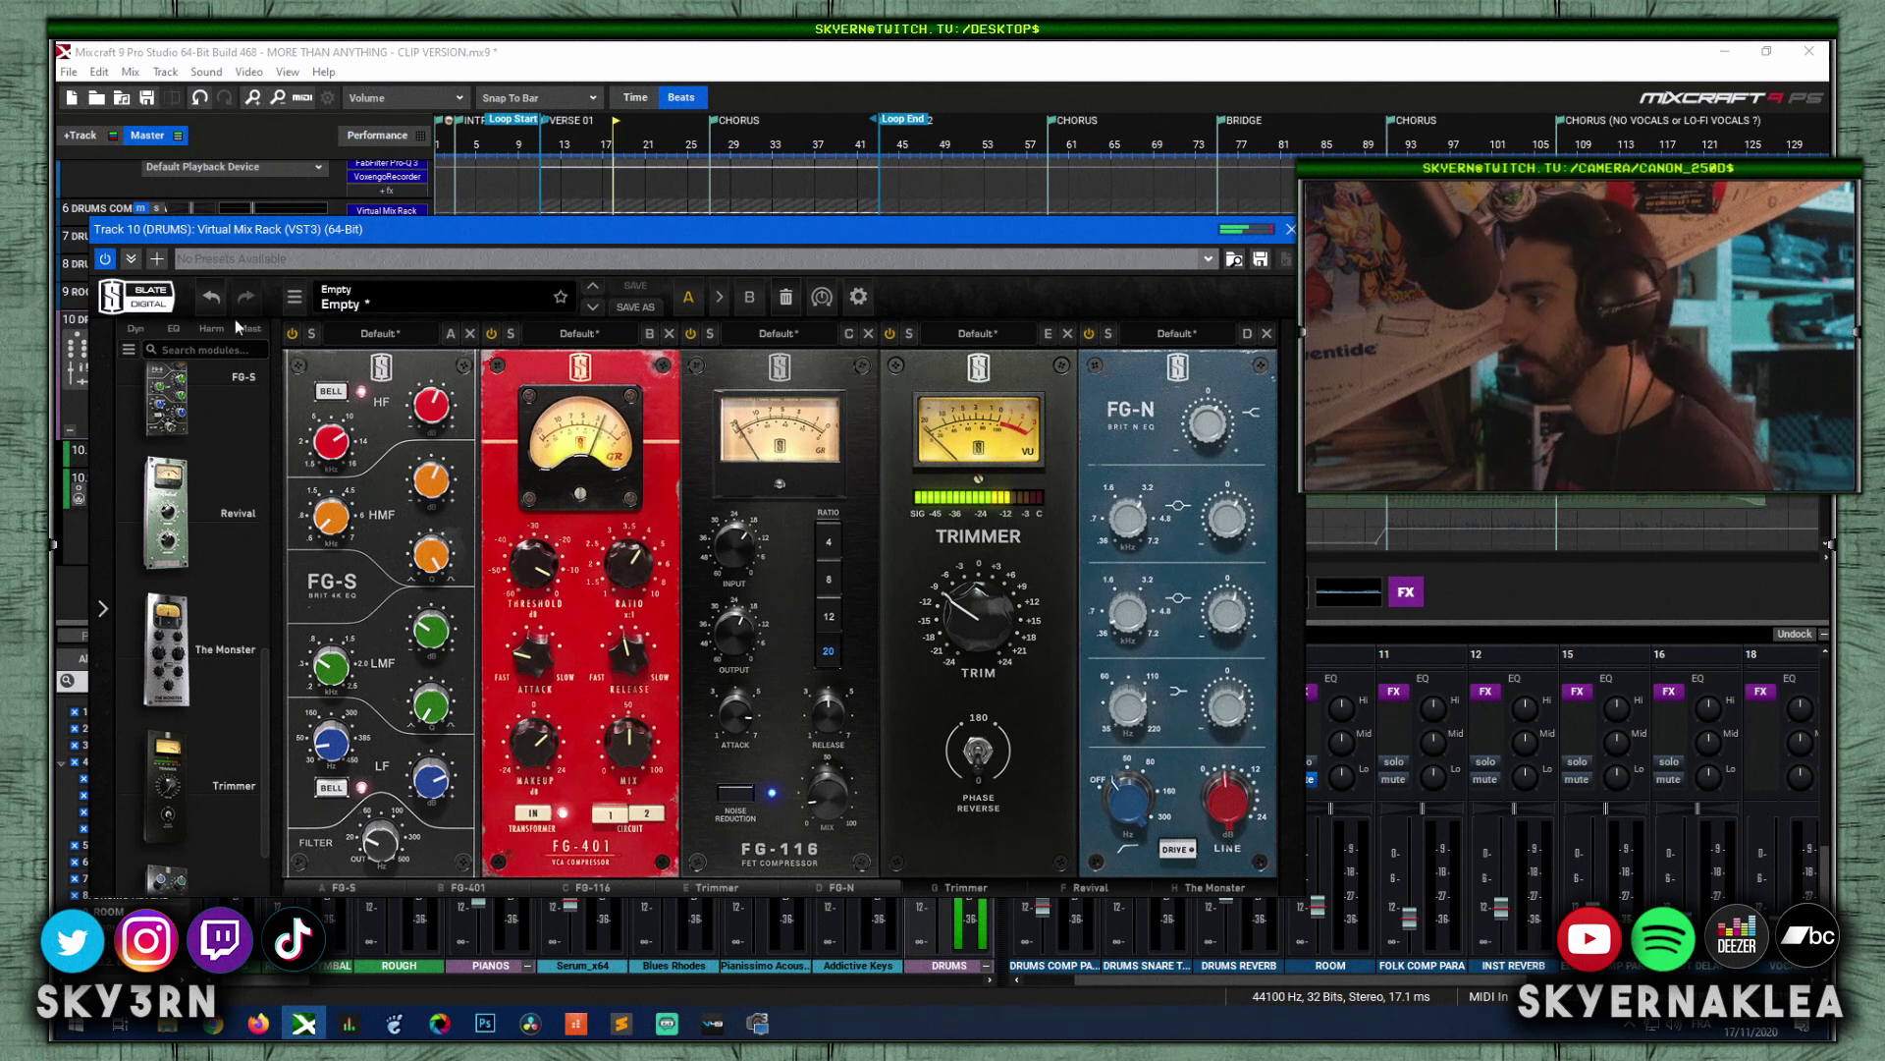
{"action": "left_click", "coordinate": [105, 261]}
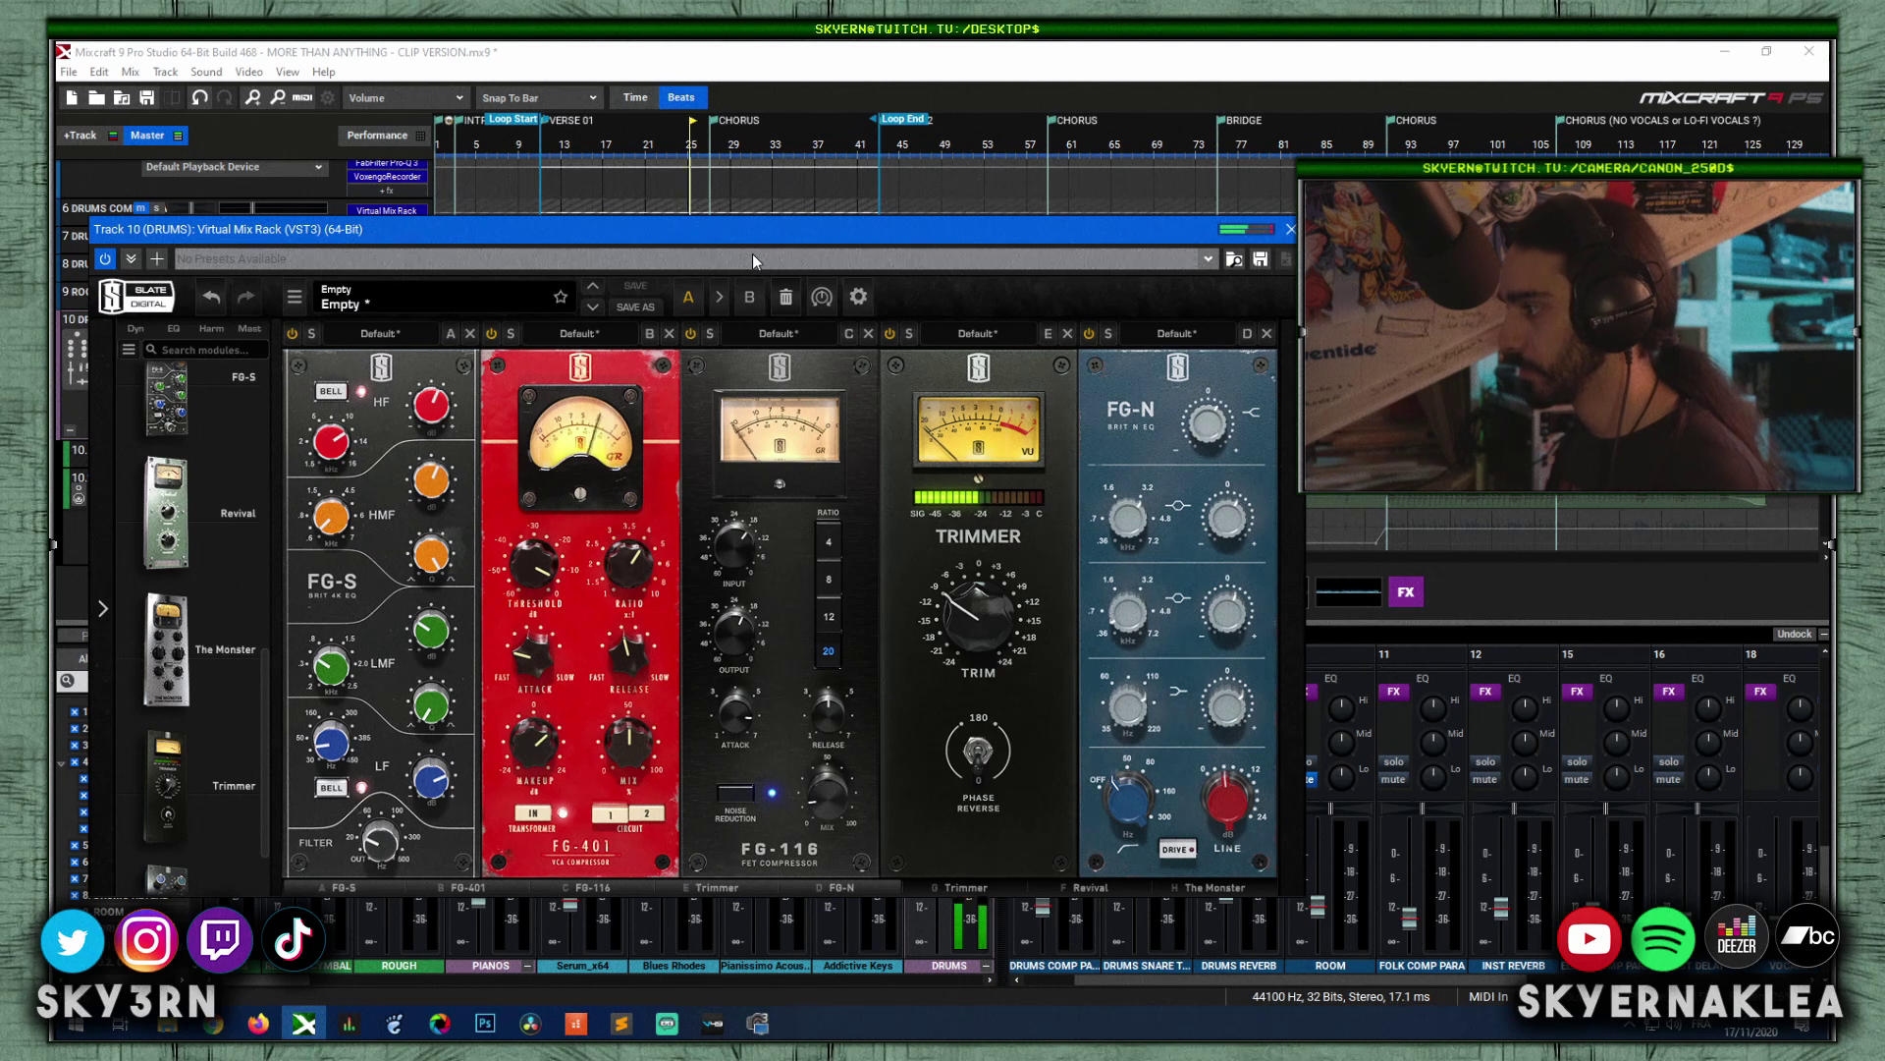
{"action": "left_click", "coordinate": [108, 259]}
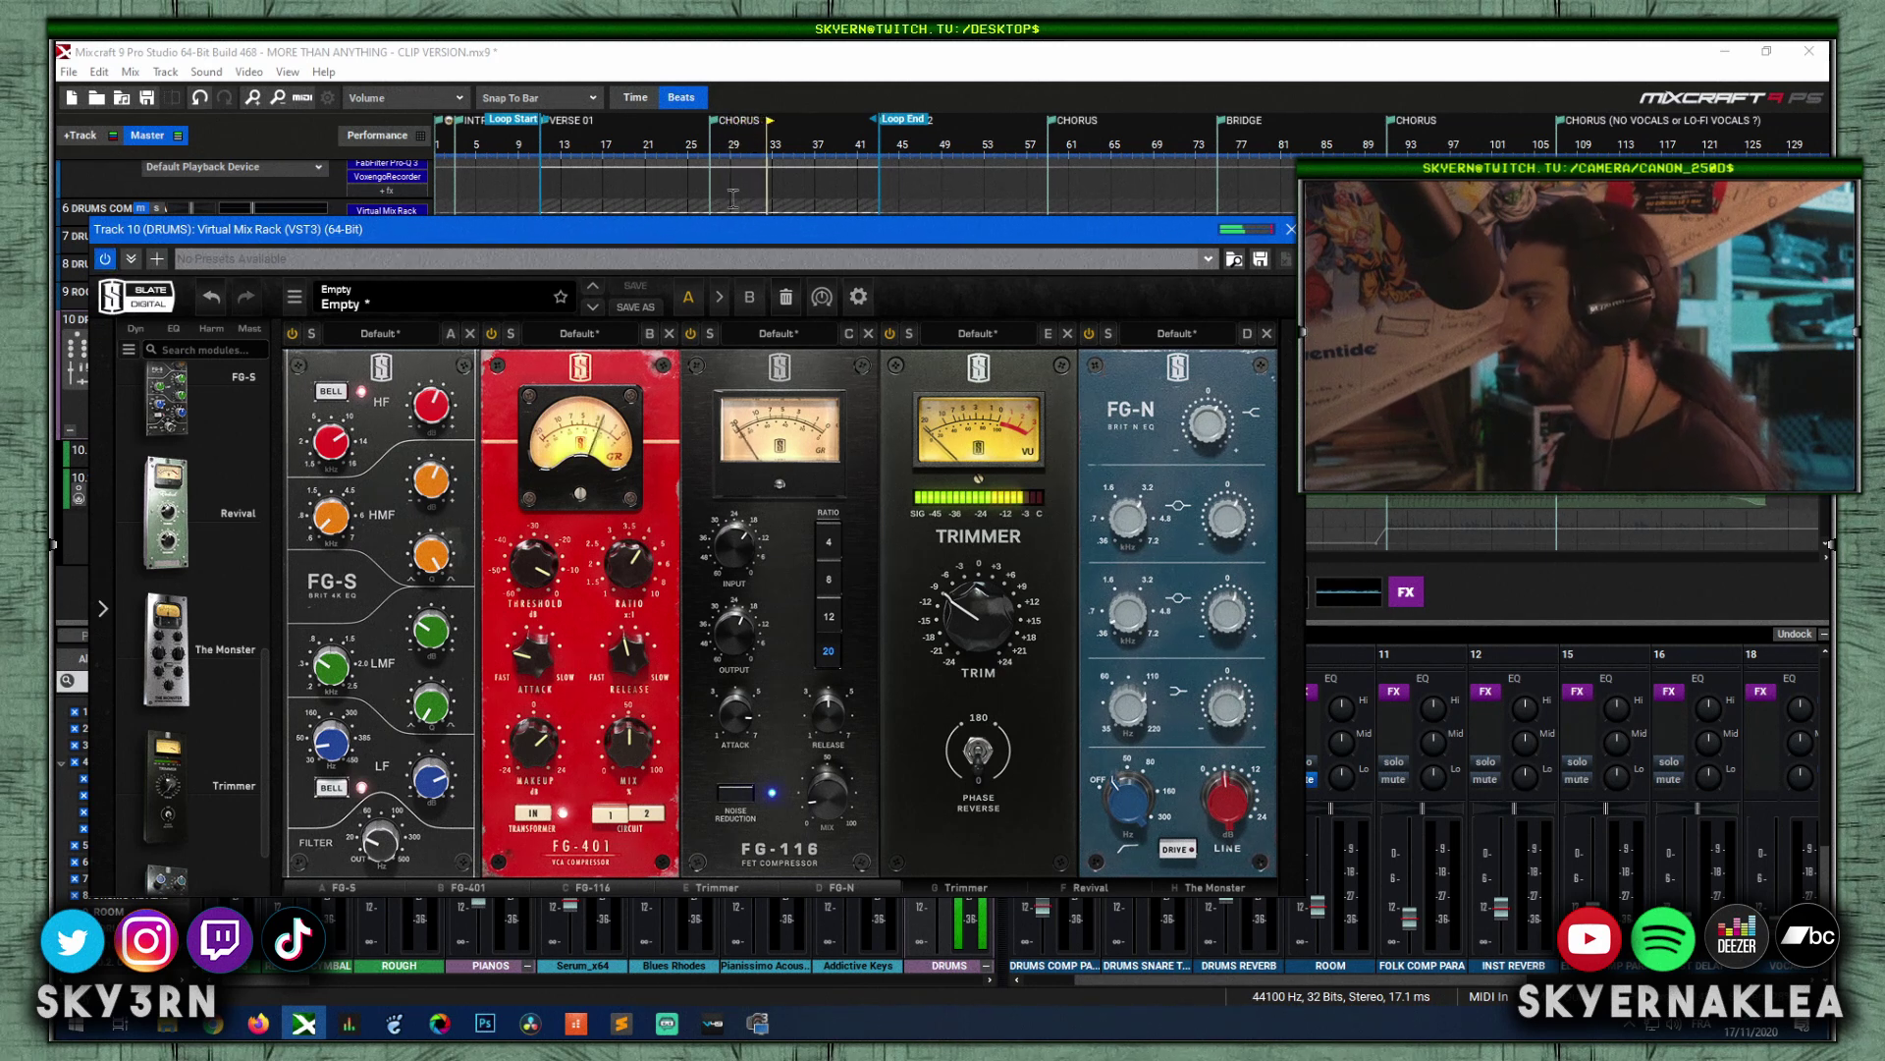
{"action": "left_click", "coordinate": [831, 56]}
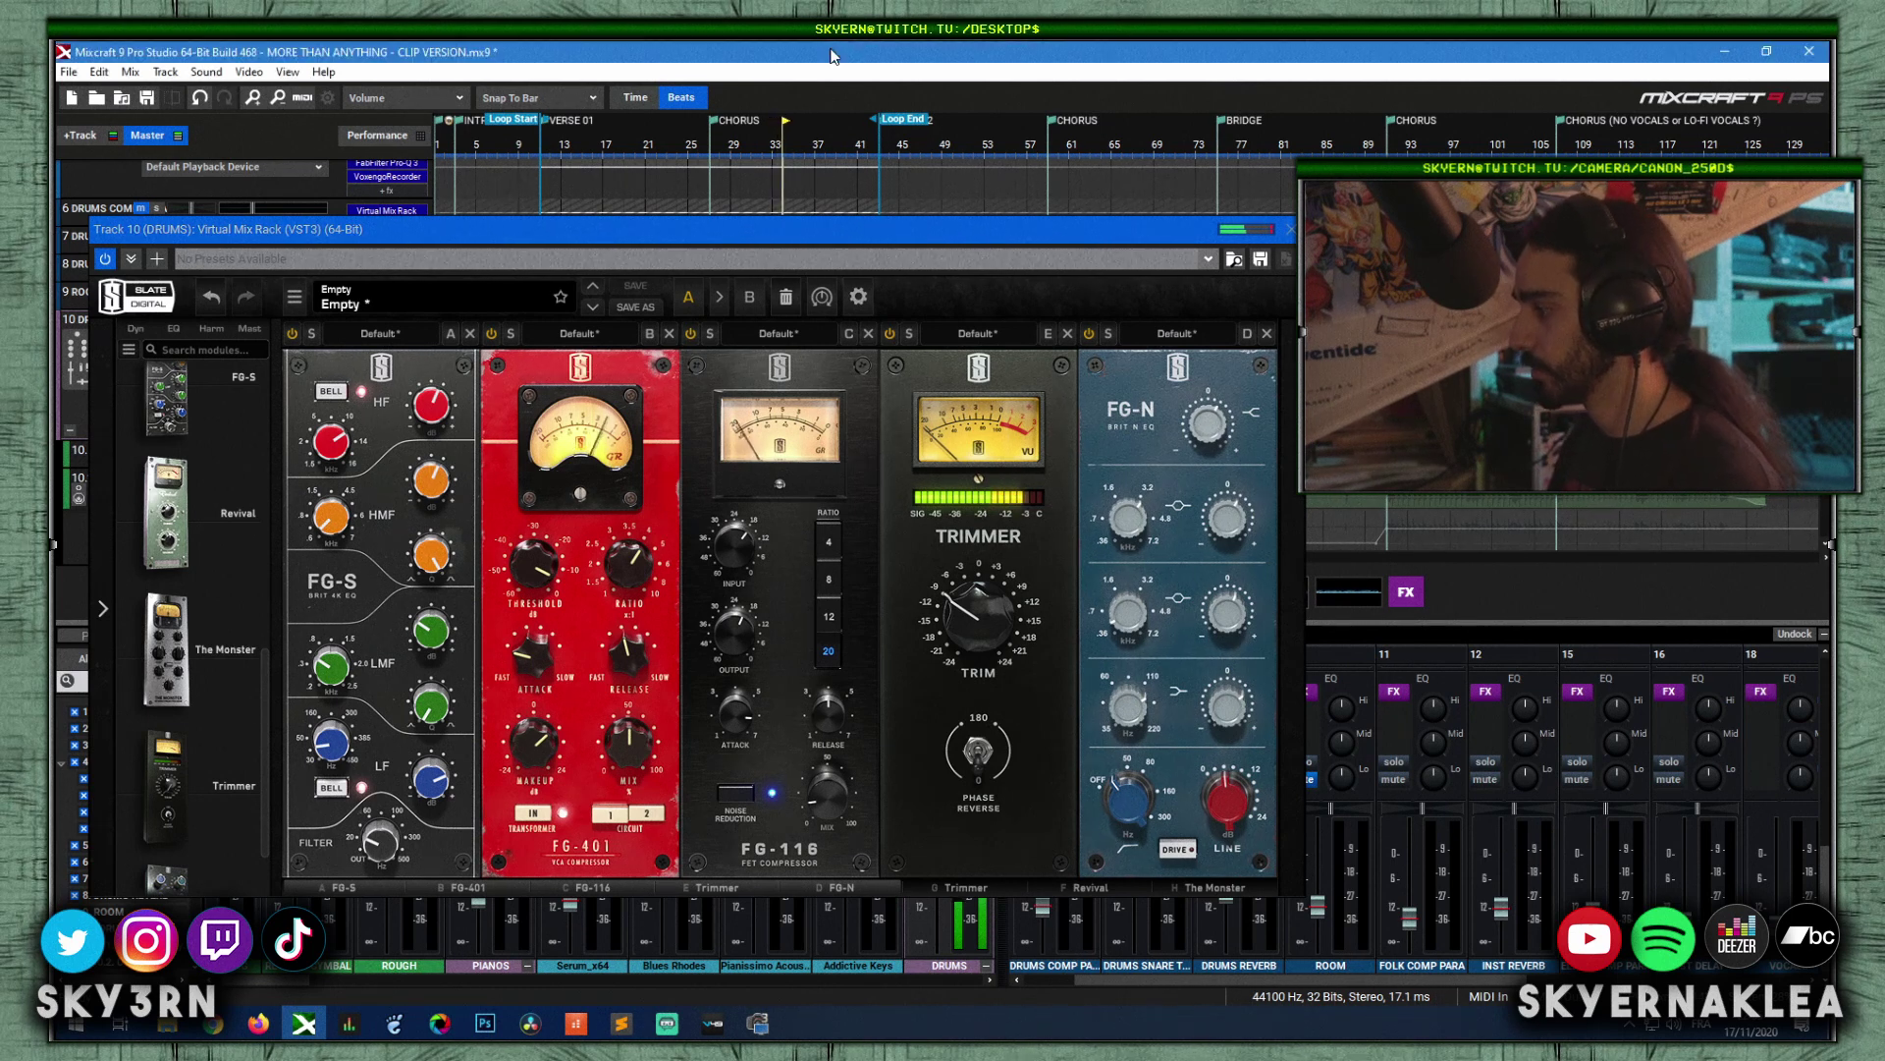